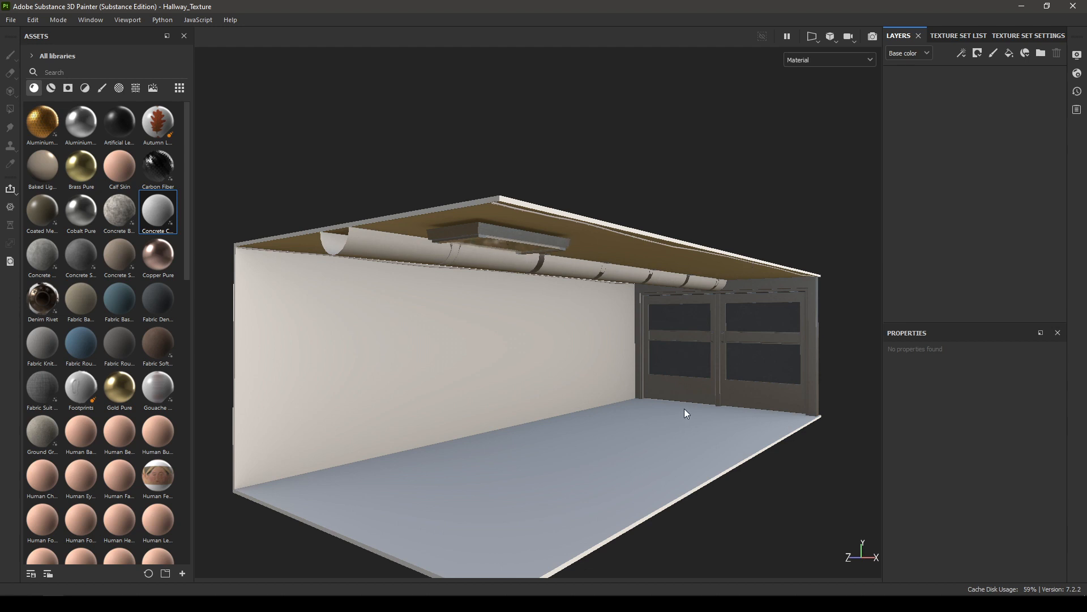
Step: Apply the Concrete Clean material as a layer on the Ceiling texture set
alt+drag(641, 422, 586, 368)
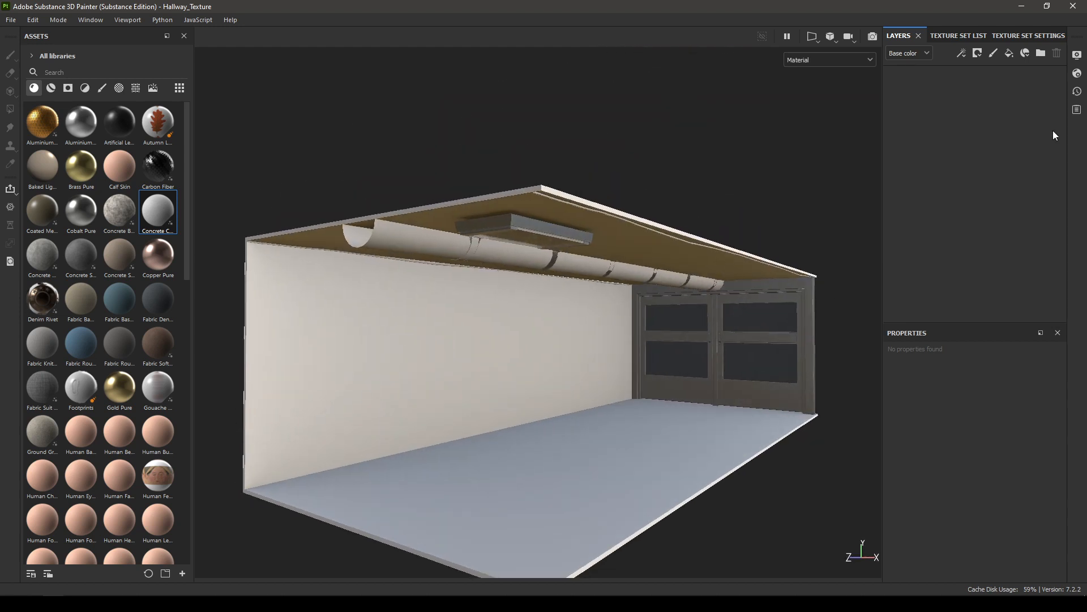
scroll(726, 378, up, 3)
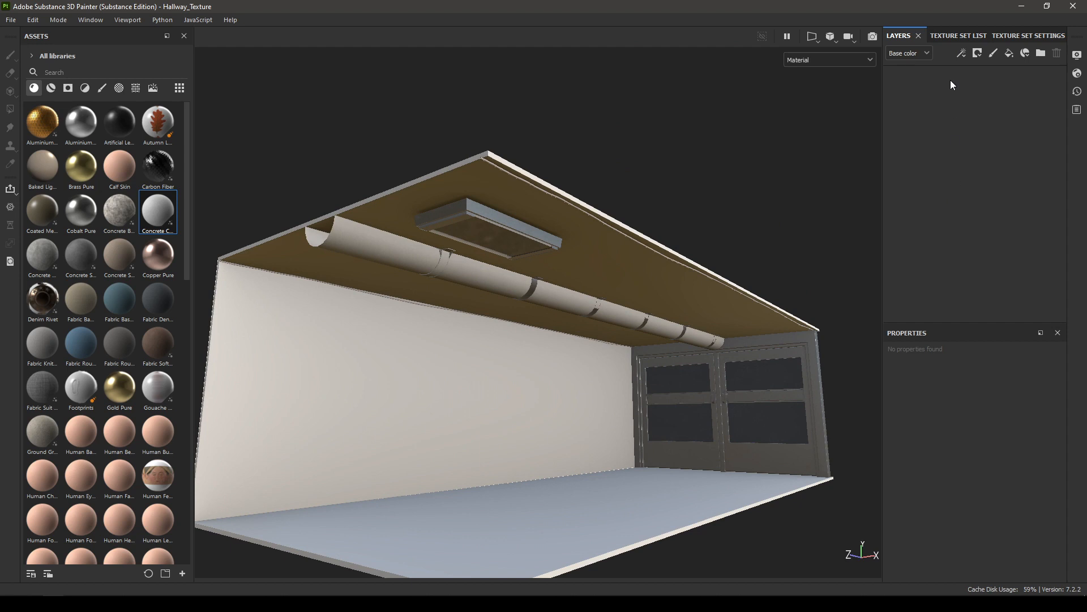
click(948, 38)
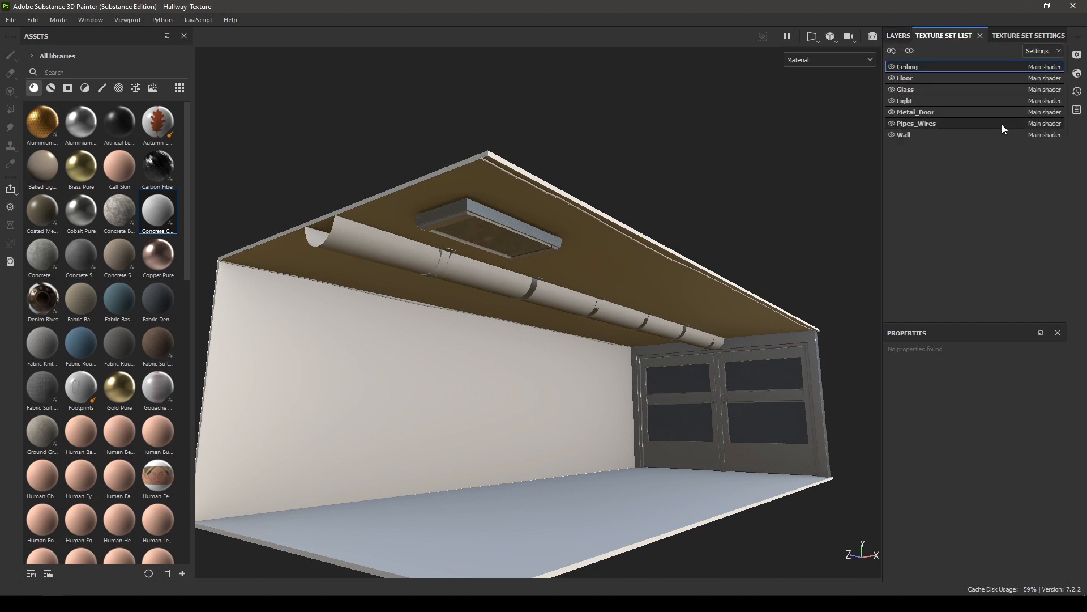
click(899, 35)
alt+drag(760, 359, 680, 395)
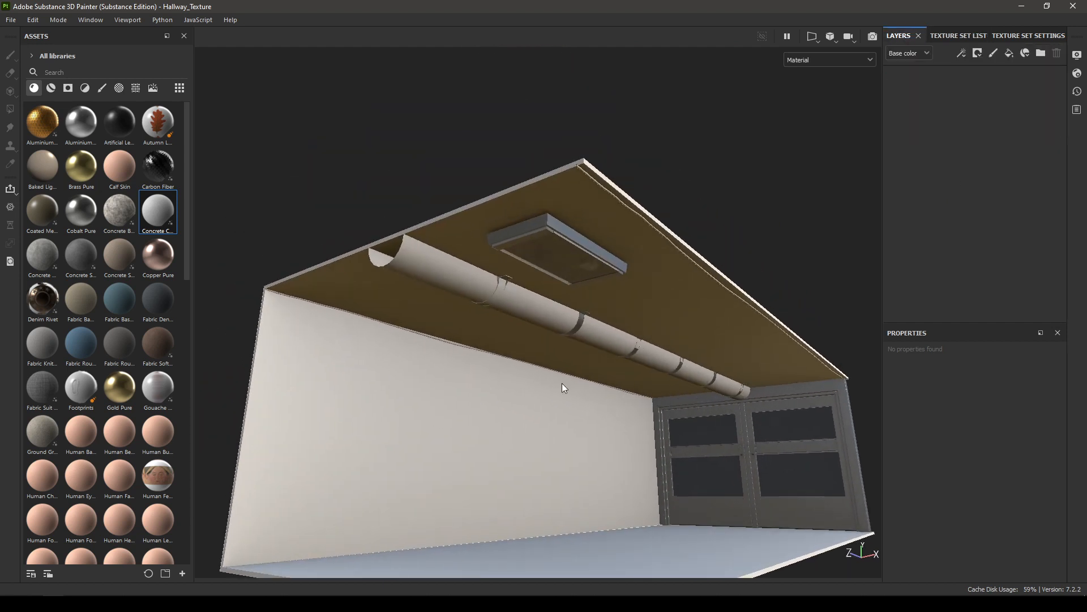
click(121, 220)
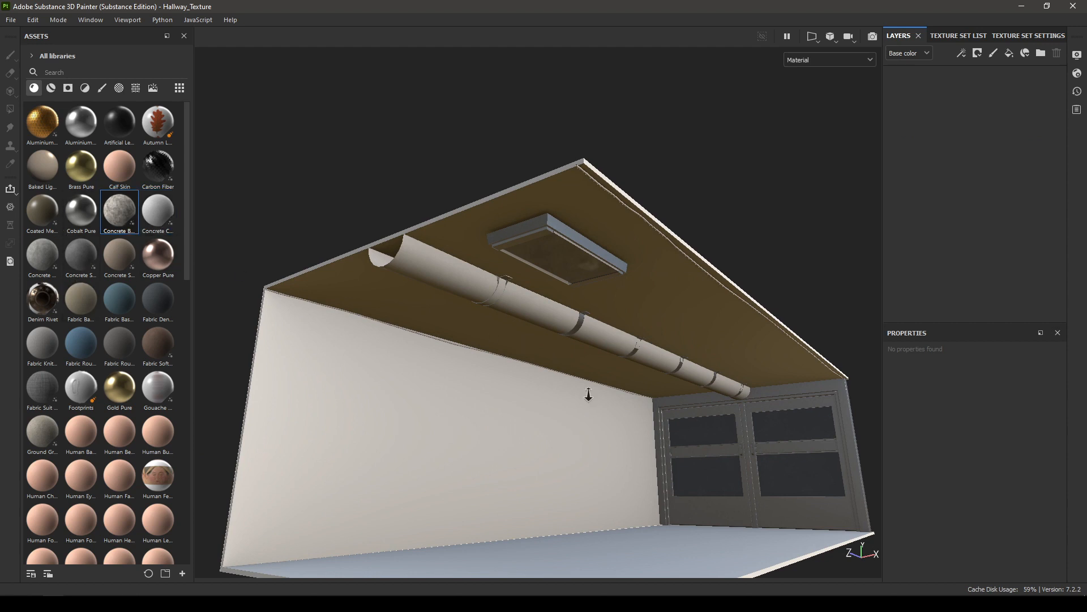
alt+right_drag(588, 394, 570, 331)
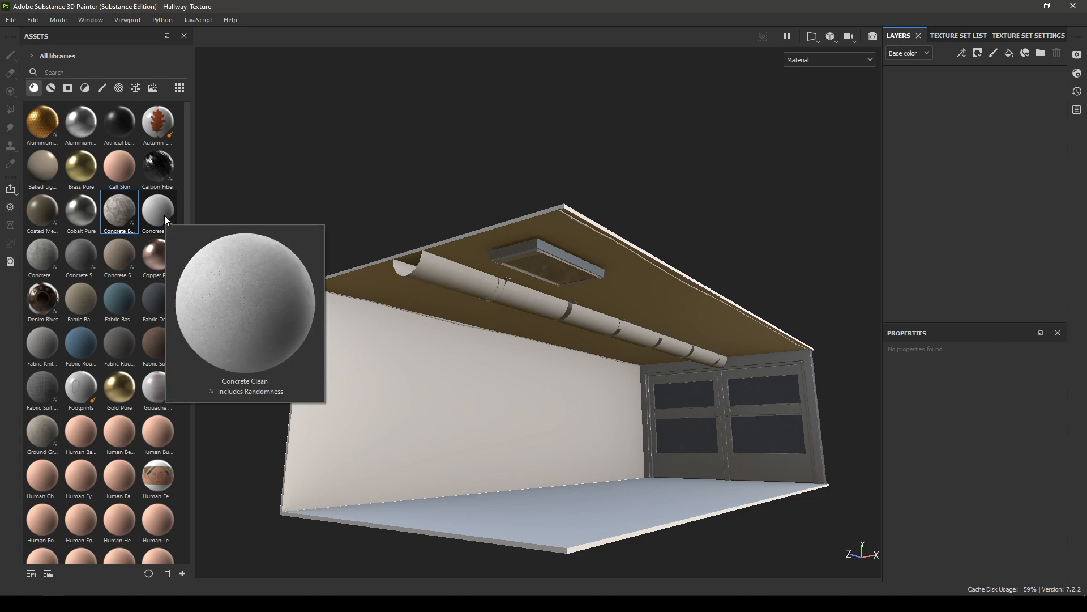
drag(166, 219, 899, 186)
alt+drag(665, 331, 629, 283)
alt+right_drag(629, 283, 715, 485)
alt+drag(645, 300, 651, 247)
Step: Switch the Concrete Clean fill to tri-planar projection and set its UV scale to 5
scroll(1000, 515, up, 2)
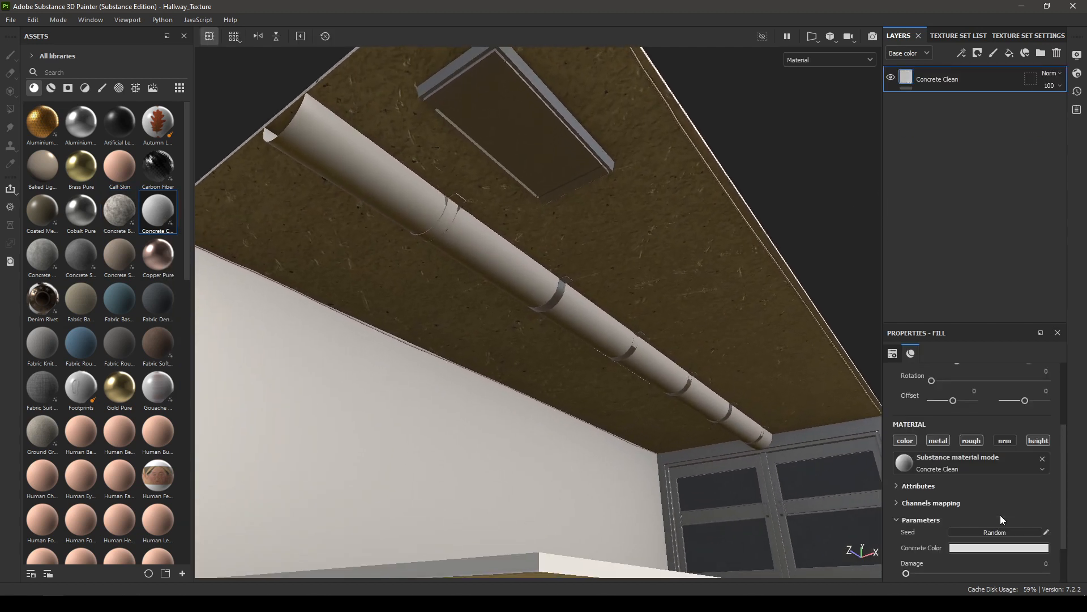
scroll(1004, 436, up, 4)
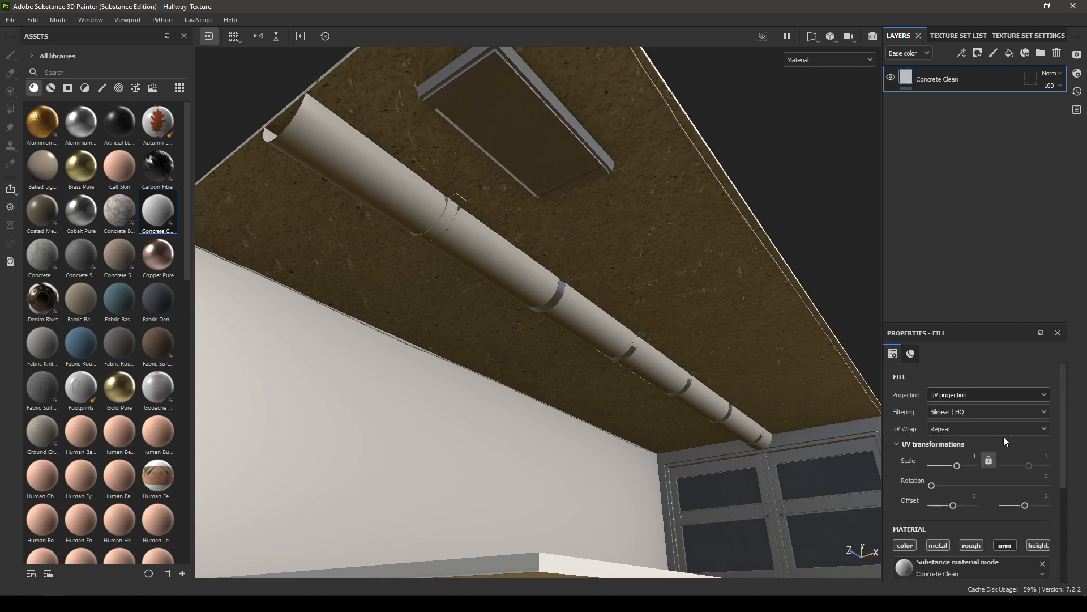
click(944, 397)
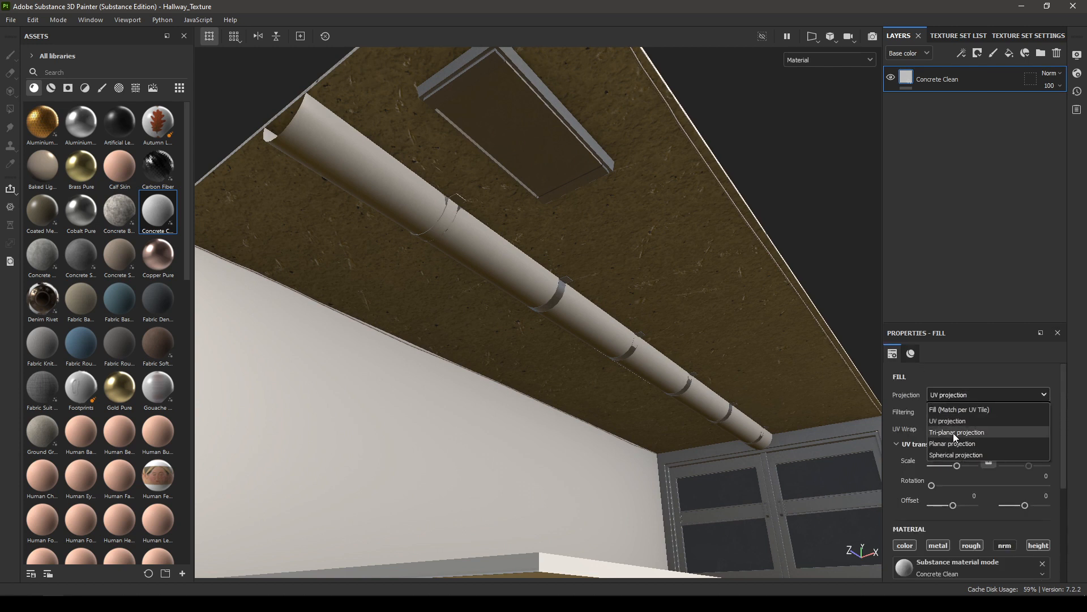
click(954, 433)
click(975, 476)
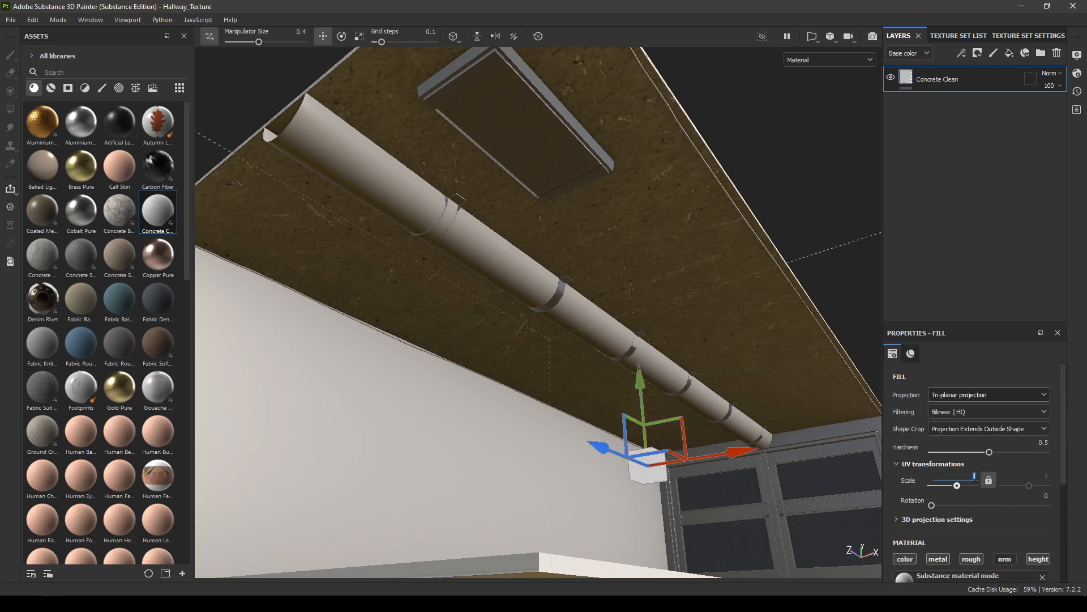
text(5)
key(Return)
Step: Reduce the Scratches parameter of the Concrete Clean material to 0.01
scroll(985, 494, down, 5)
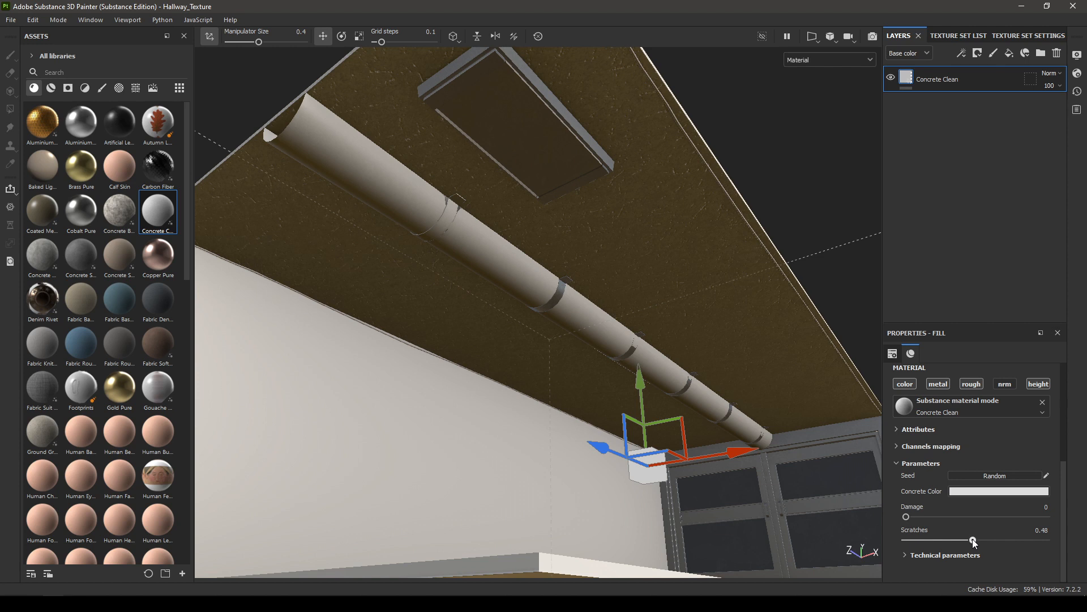
drag(937, 540, 893, 545)
click(907, 541)
Step: Change the Height Range of the Concrete Clean material in its technical parameters
click(945, 555)
scroll(975, 455, down, 5)
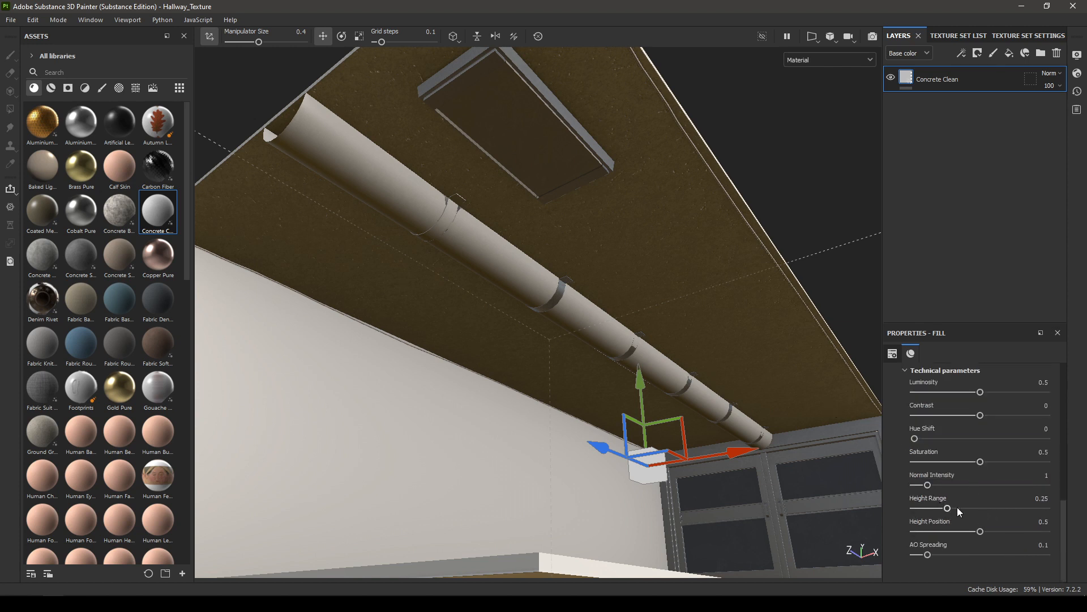
click(1048, 498)
text(0.)
key(Return)
Step: Set the ceiling concrete's Damage parameter to 0.09
scroll(910, 451, up, 4)
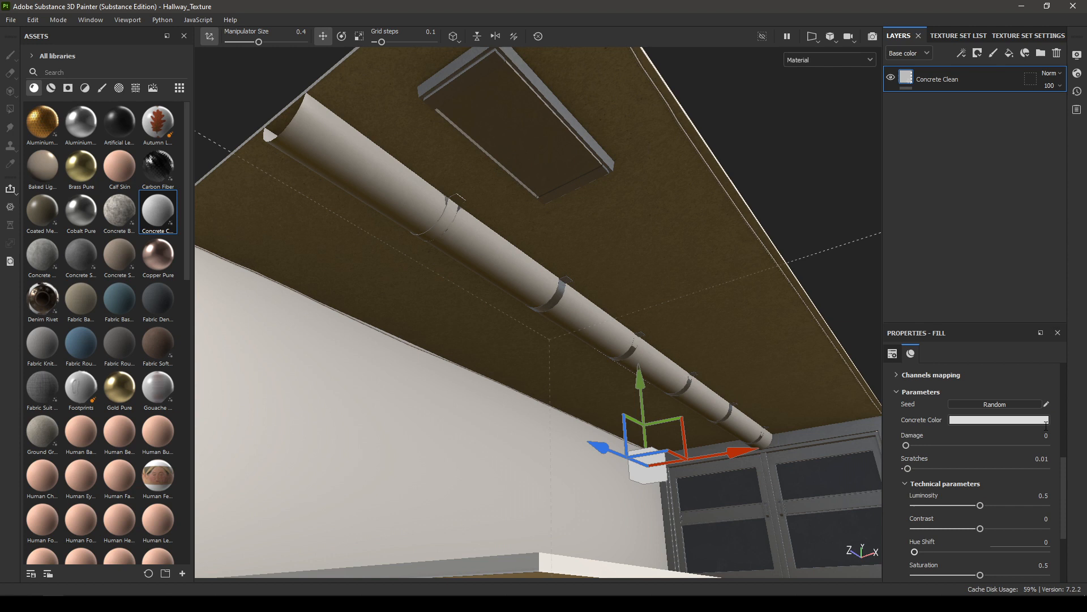
click(908, 443)
drag(930, 443, 917, 443)
alt+drag(576, 278, 575, 244)
alt+right_drag(575, 245, 724, 409)
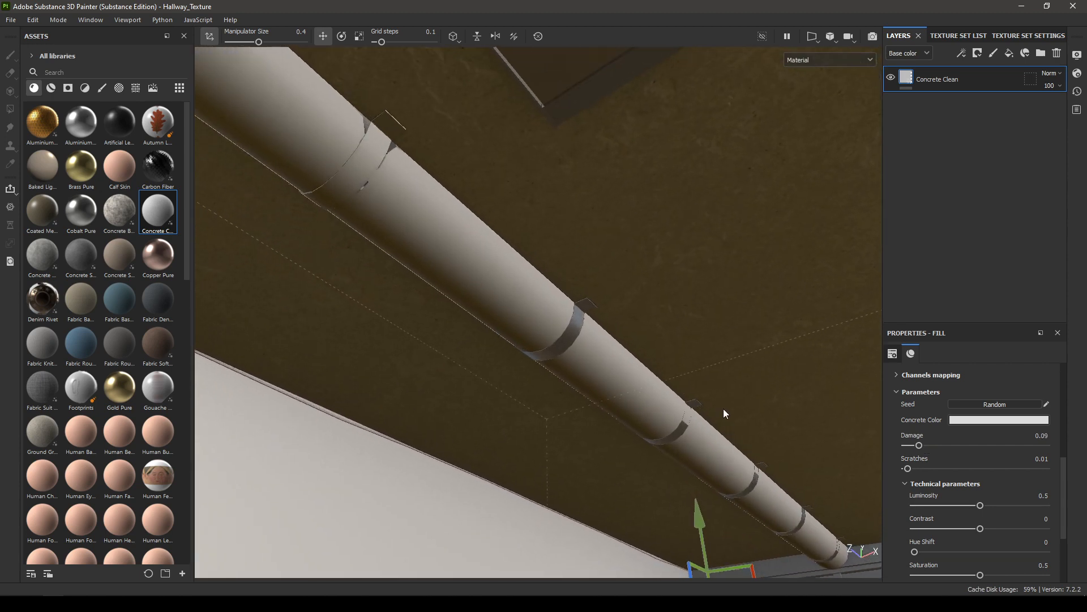
drag(918, 445, 918, 442)
Step: Tint the Concrete Color of the ceiling material a light warm beige, using an orange hue of 0.090
alt+right_drag(589, 346, 539, 309)
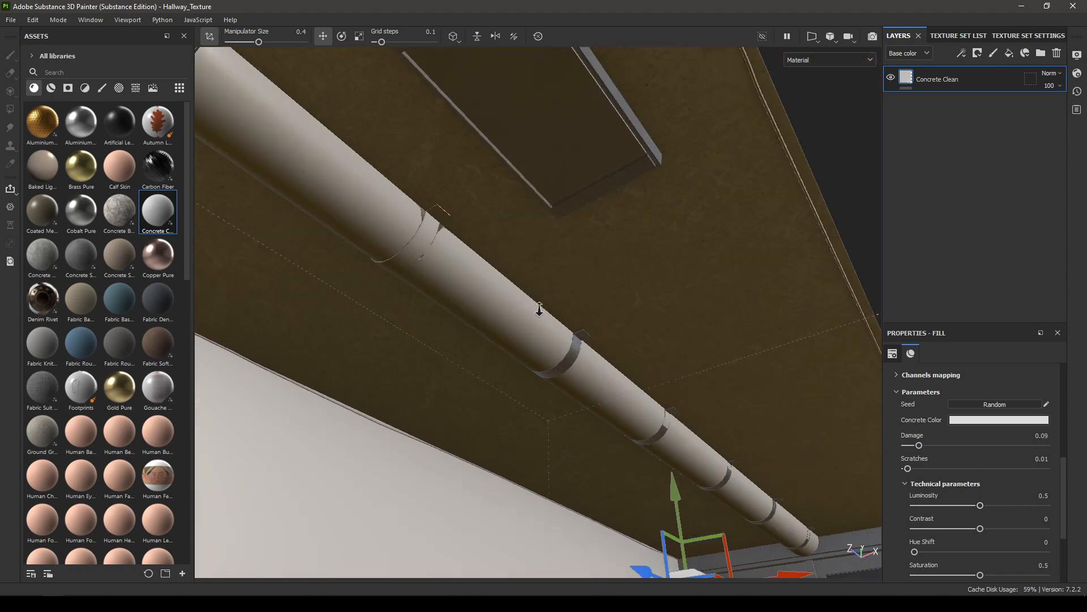
alt+drag(538, 308, 575, 274)
scroll(1005, 428, up, 3)
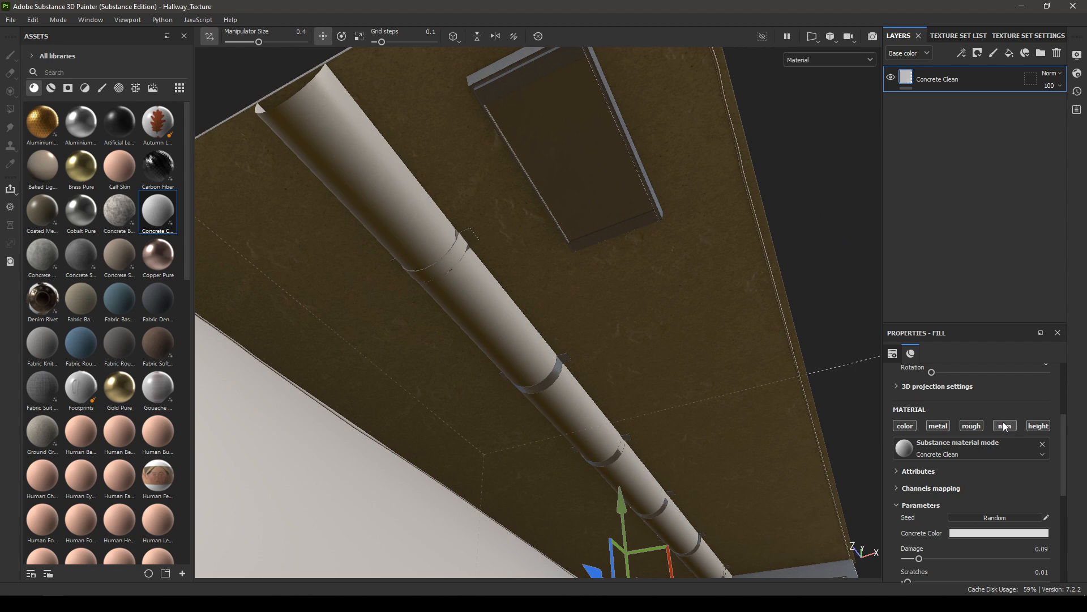
alt+drag(703, 439, 633, 420)
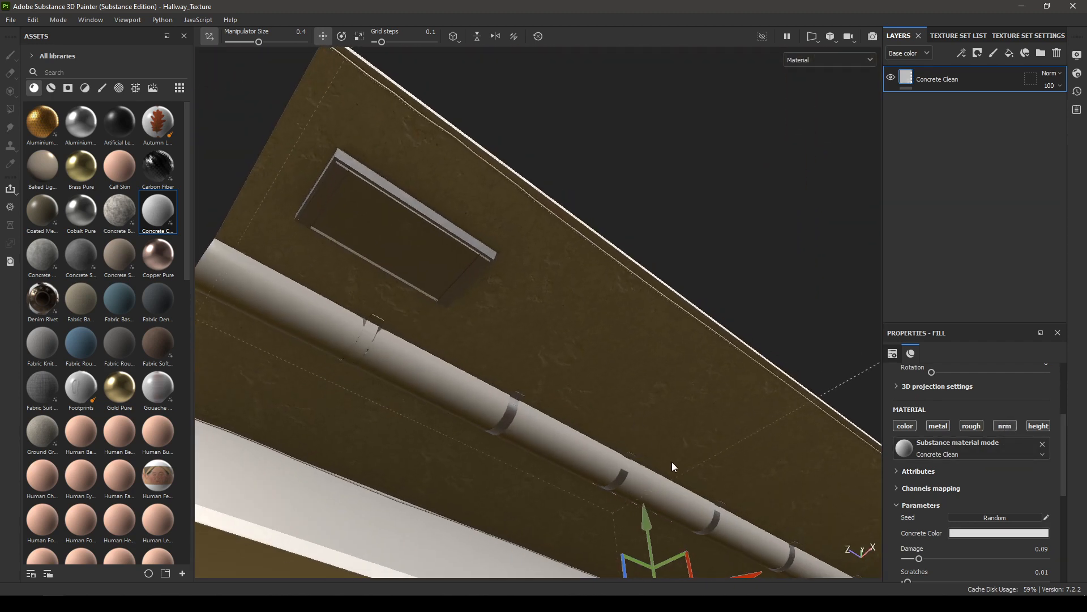
alt+drag(672, 466, 544, 396)
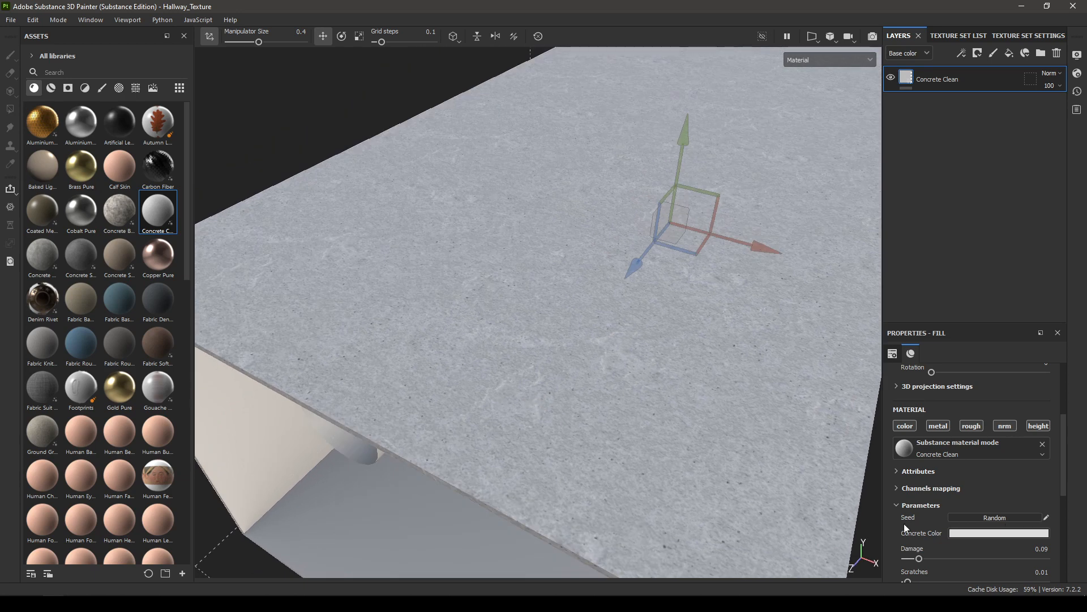
alt+drag(750, 495, 698, 430)
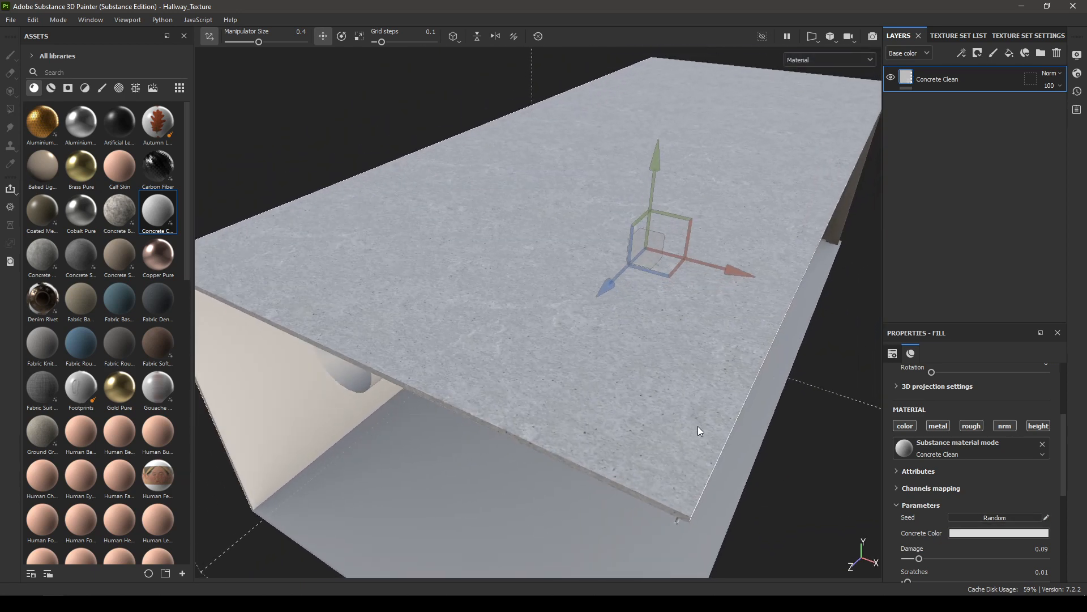
scroll(1018, 495, down, 2)
click(1005, 477)
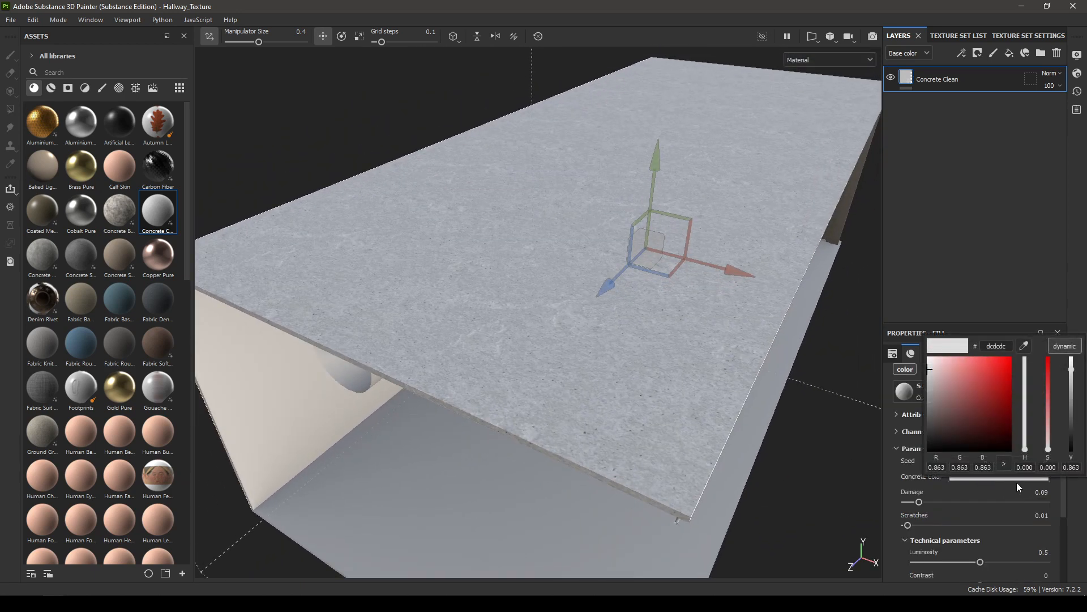
click(1065, 346)
mouse_move(1025, 449)
mouse_down()
mouse_move(1027, 437)
mouse_move(1028, 448)
mouse_up()
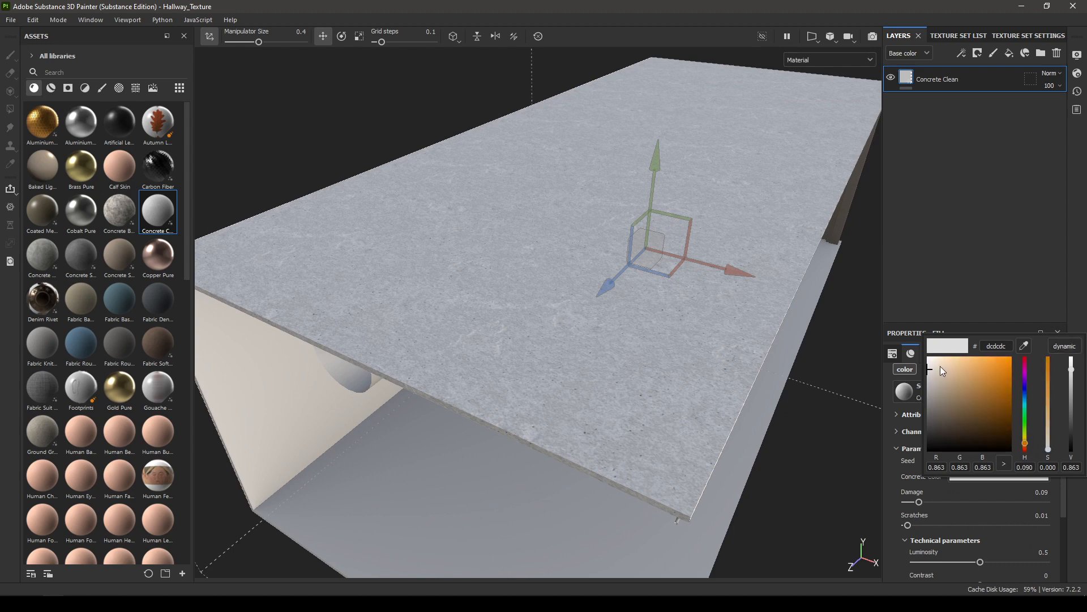
drag(929, 368, 943, 369)
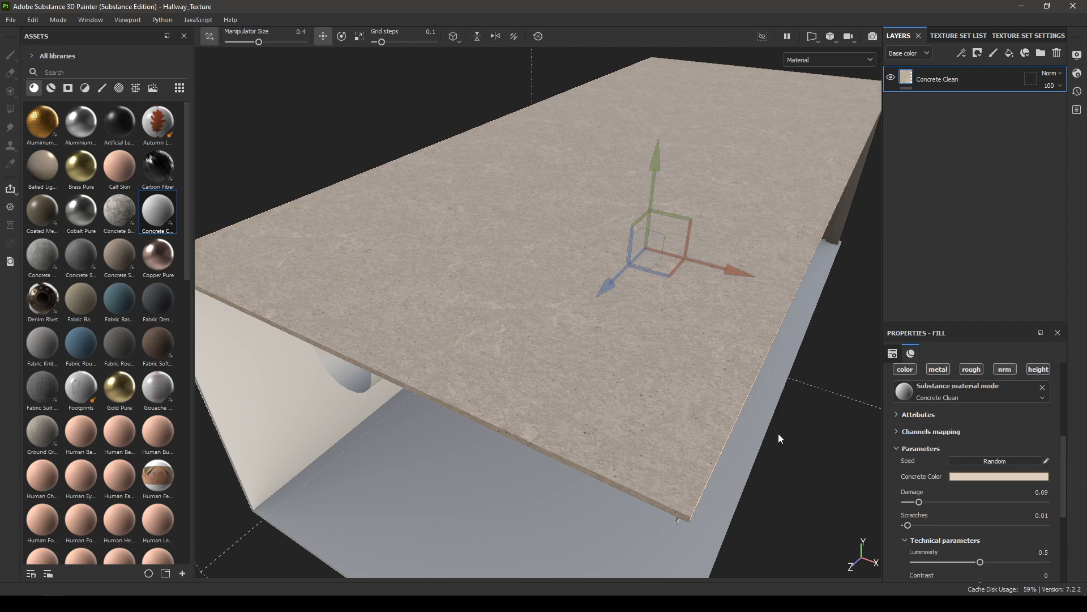
Step: Lower the concrete colour's saturation to about 0.10 for a paler beige (e0d6ca)
alt+drag(778, 433, 558, 474)
click(1009, 476)
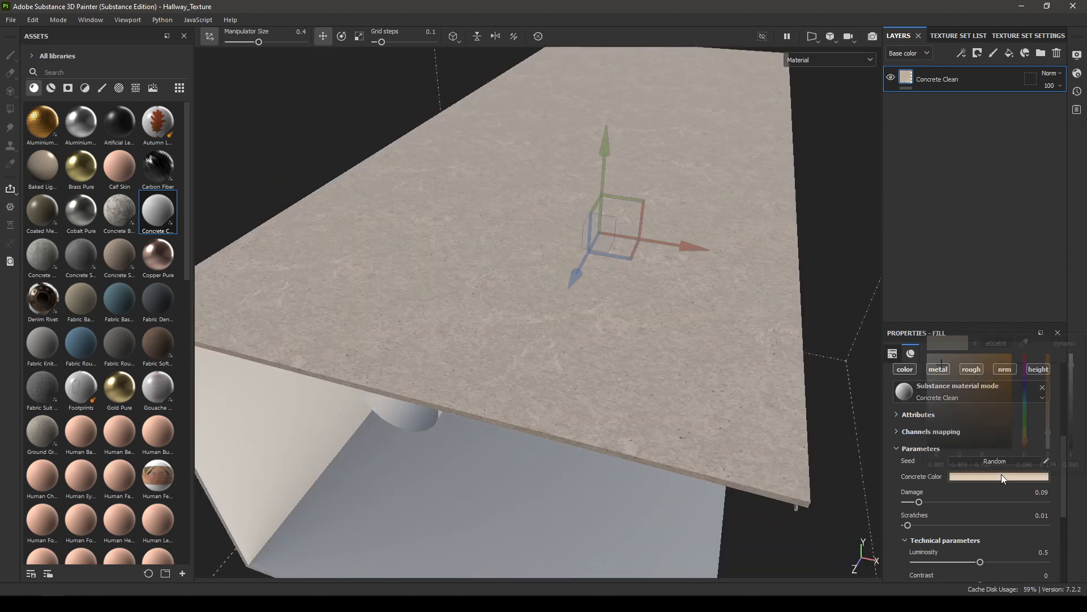
drag(1049, 432, 1049, 439)
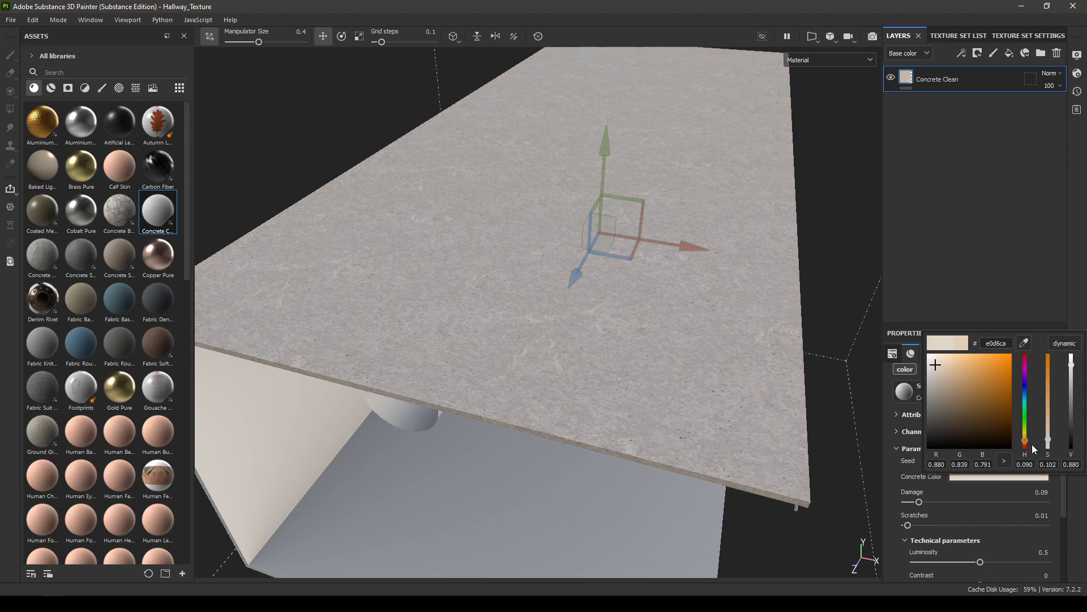
Step: Switch to the Floor texture set and delete its default Layer 1
alt+drag(538, 467, 900, 205)
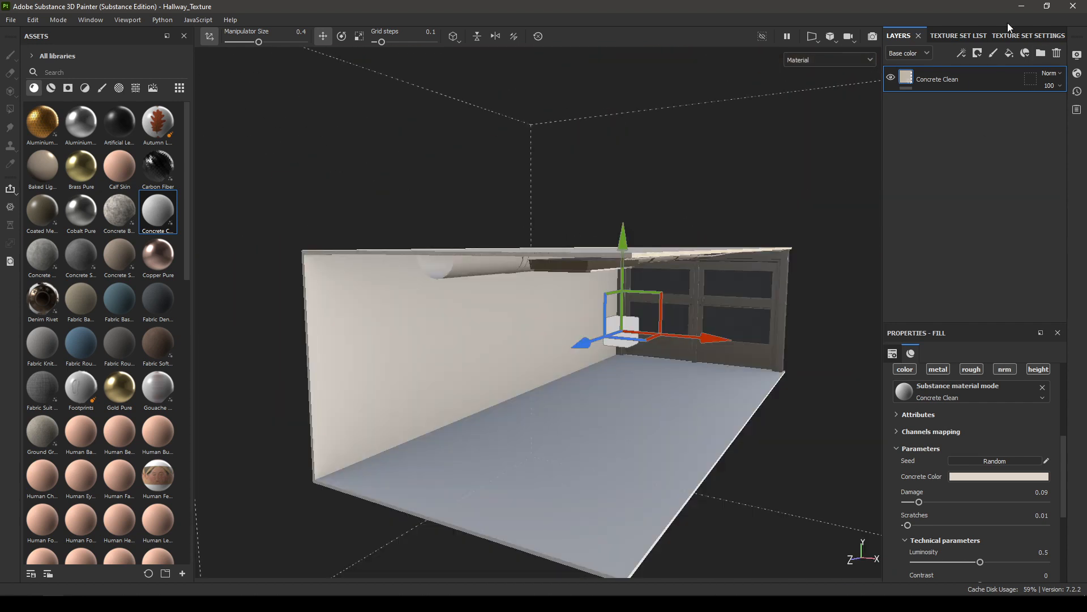
click(946, 35)
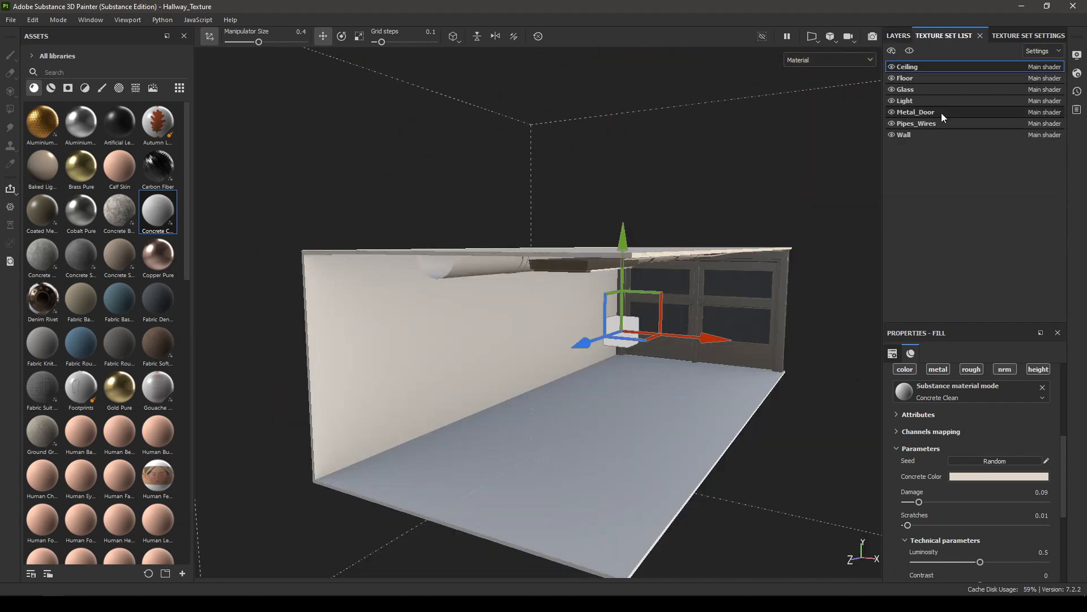
click(916, 77)
click(898, 35)
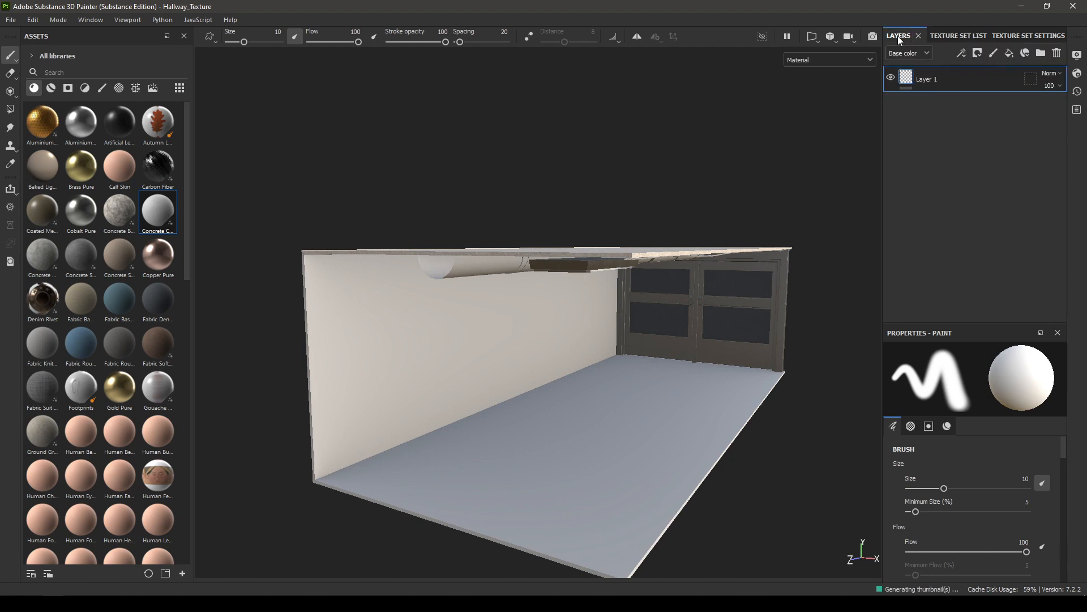
click(1057, 53)
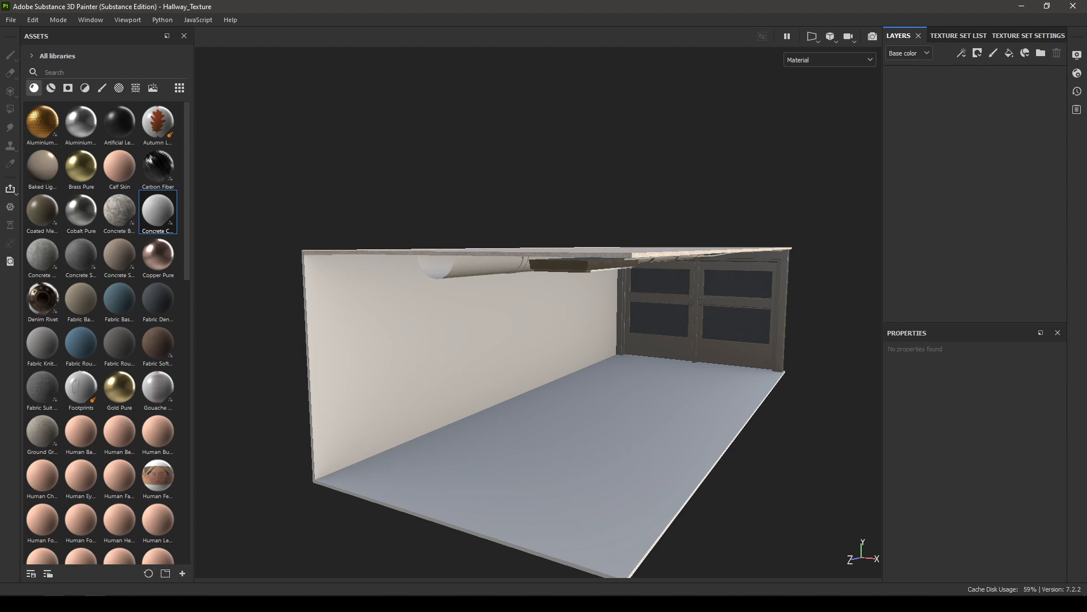
Step: Switch to File Explorer and bring the Ceramic Tiles_3 albedo, AO, displacement JPG, normal and roughness maps into Substance Painter's assets
click(95, 604)
click(328, 174)
ctrl+click(386, 172)
ctrl+click(514, 173)
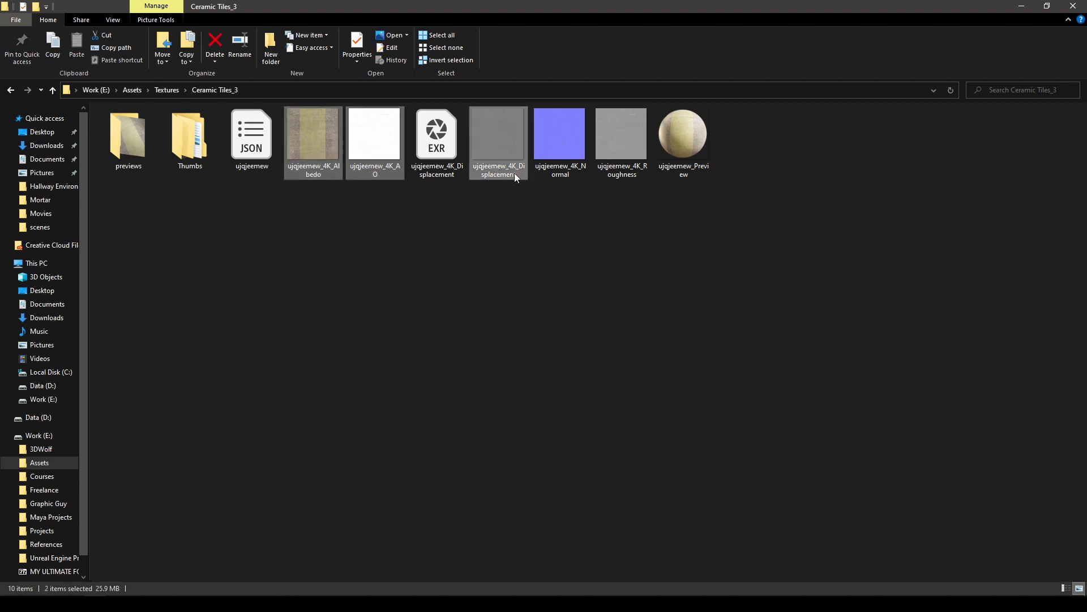
ctrl+click(563, 159)
ctrl+click(625, 169)
mouse_move(633, 148)
mouse_down()
mouse_move(306, 460)
mouse_move(39, 592)
mouse_move(106, 340)
mouse_up()
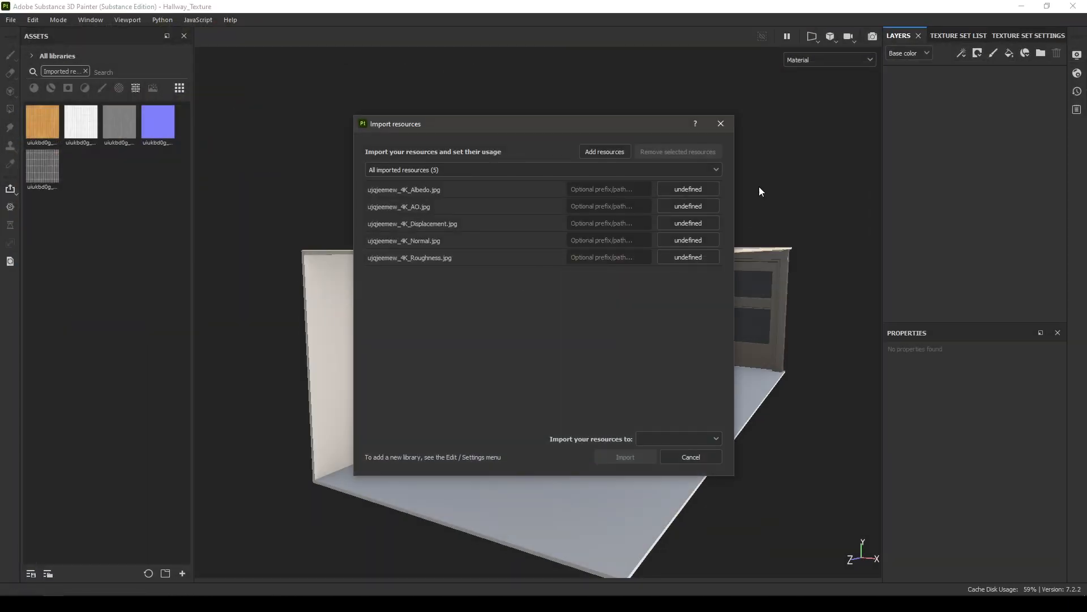
Step: Set the usage of all five ujqjeemew_4K tile maps to texture for the import
click(691, 190)
click(712, 233)
click(687, 206)
click(709, 248)
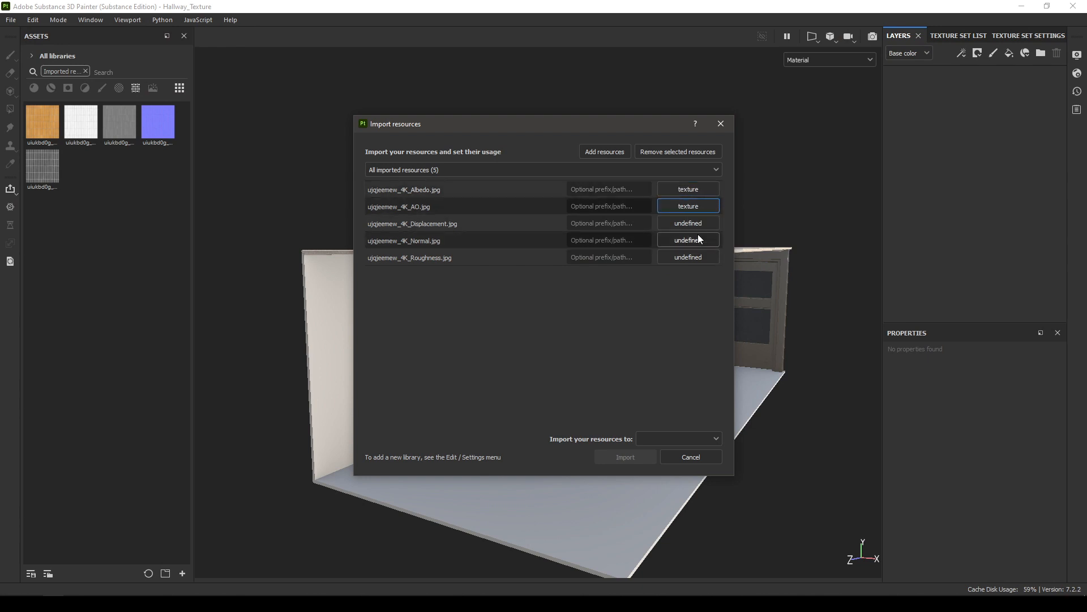
click(698, 223)
click(710, 264)
click(699, 240)
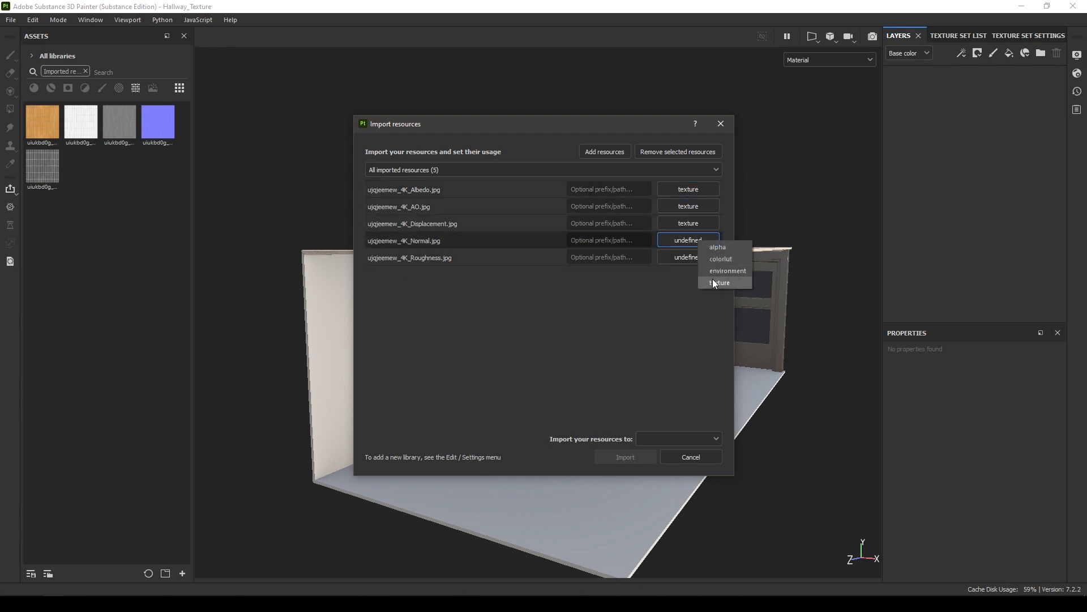
click(715, 282)
click(702, 258)
click(717, 300)
Step: Import the five tile maps into the project 'Hallway_Texture'
click(702, 438)
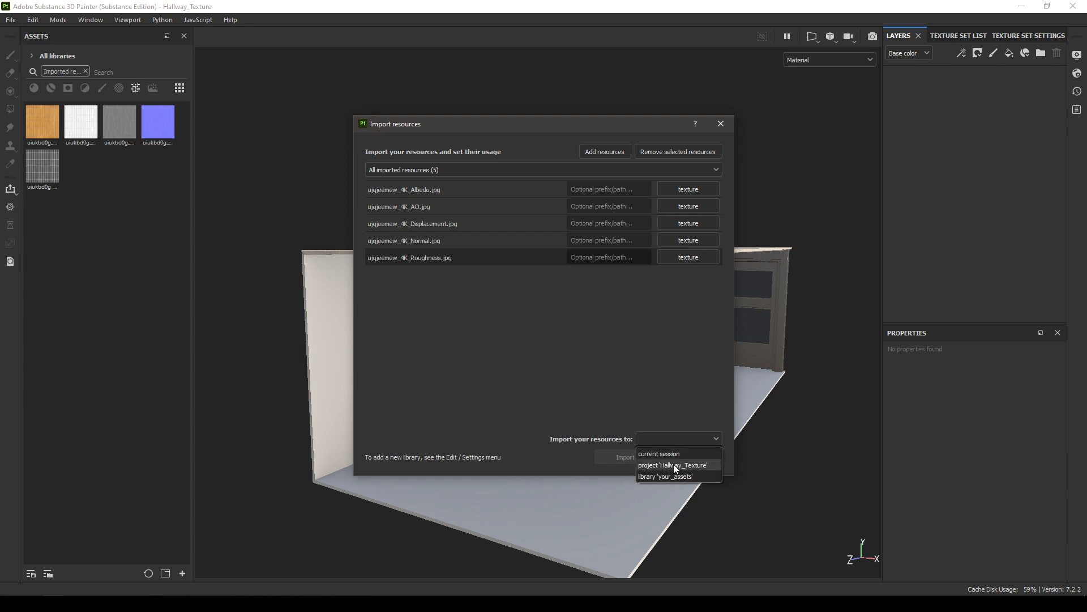
click(671, 465)
click(632, 457)
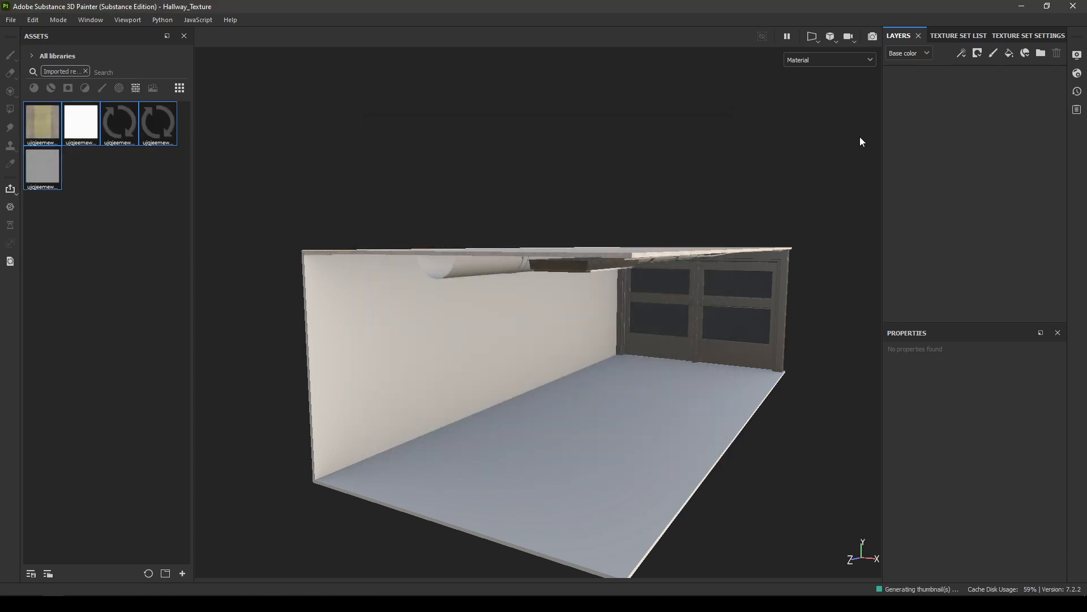
Step: Add a new fill layer to the Floor texture set
click(1009, 53)
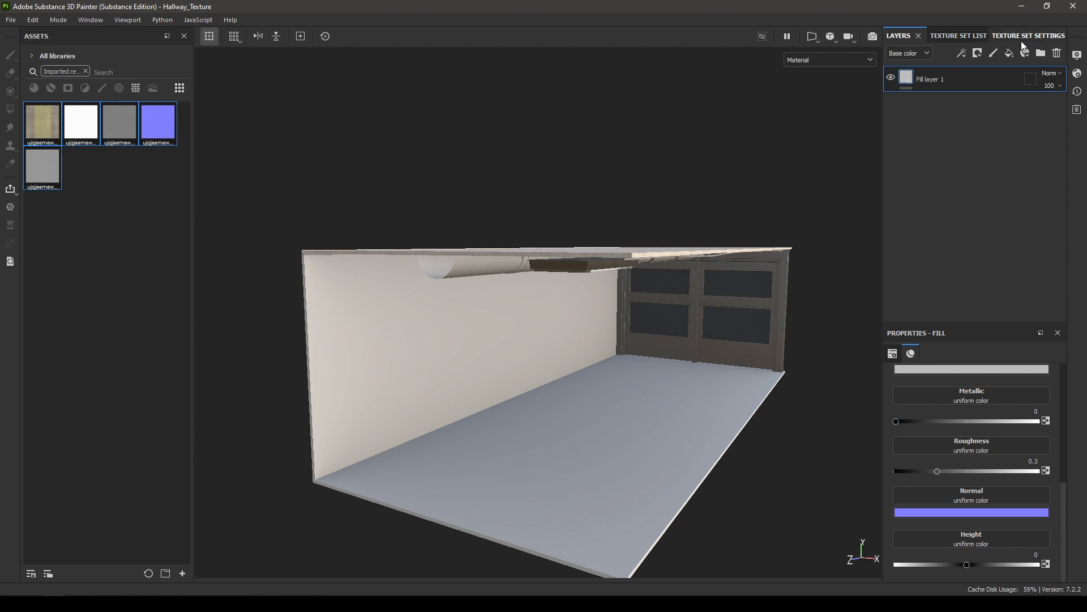
Step: Add an ambient occlusion channel to the Floor texture set and enable ao in the fill layer's material
click(1054, 36)
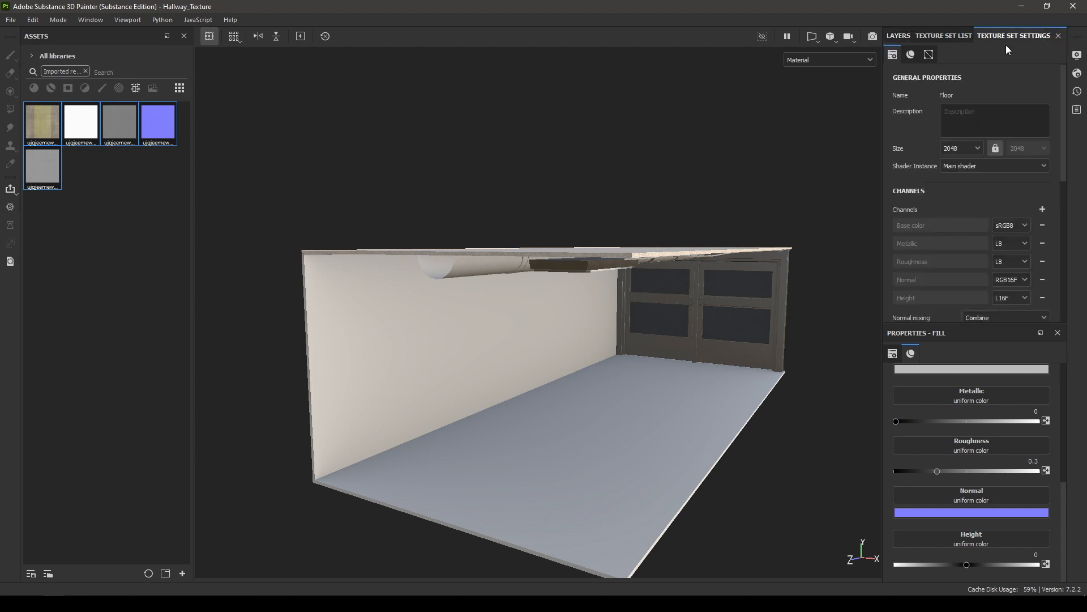
click(1042, 211)
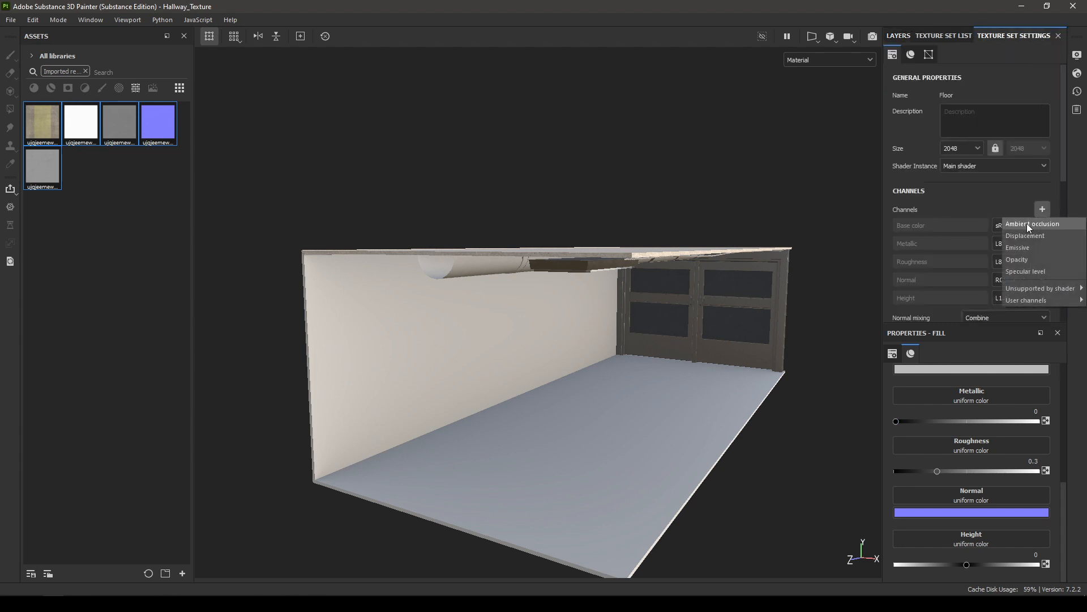
click(1027, 224)
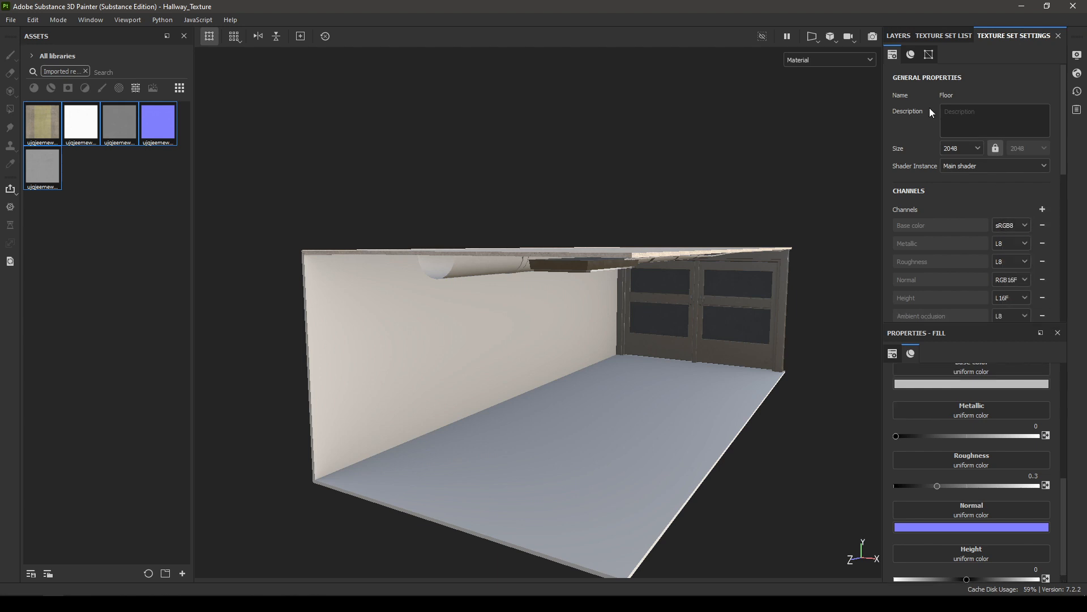
click(900, 36)
scroll(1010, 463, up, 5)
scroll(1044, 459, down, 2)
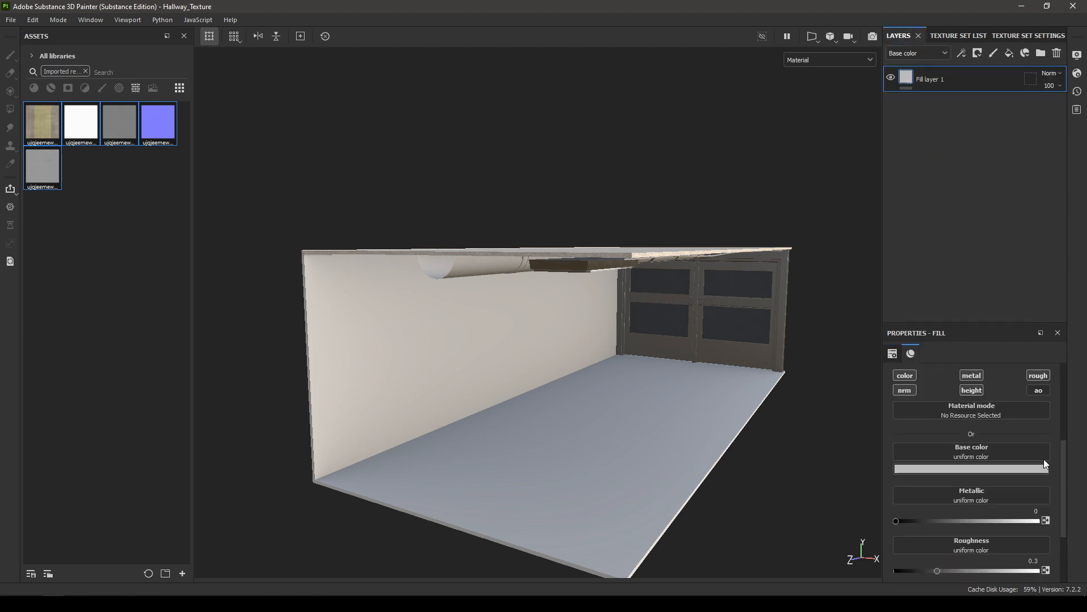
click(1036, 391)
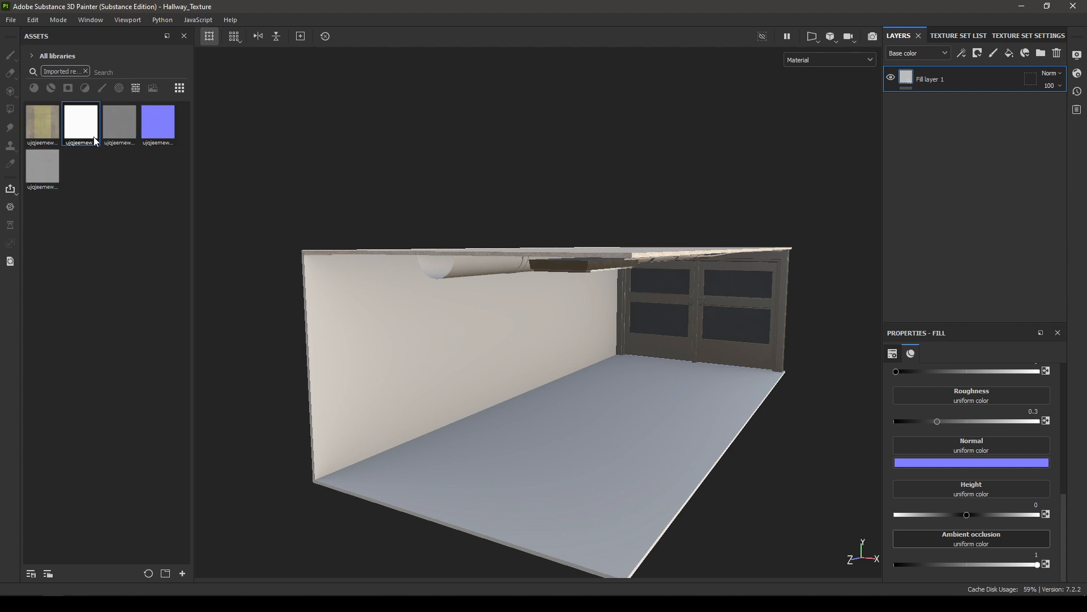
Step: Assign the ujqjeemew_4K AO, roughness, displacement, normal and albedo maps to the floor fill's ambient occlusion, roughness, height, normal and base color channels
drag(78, 121, 995, 533)
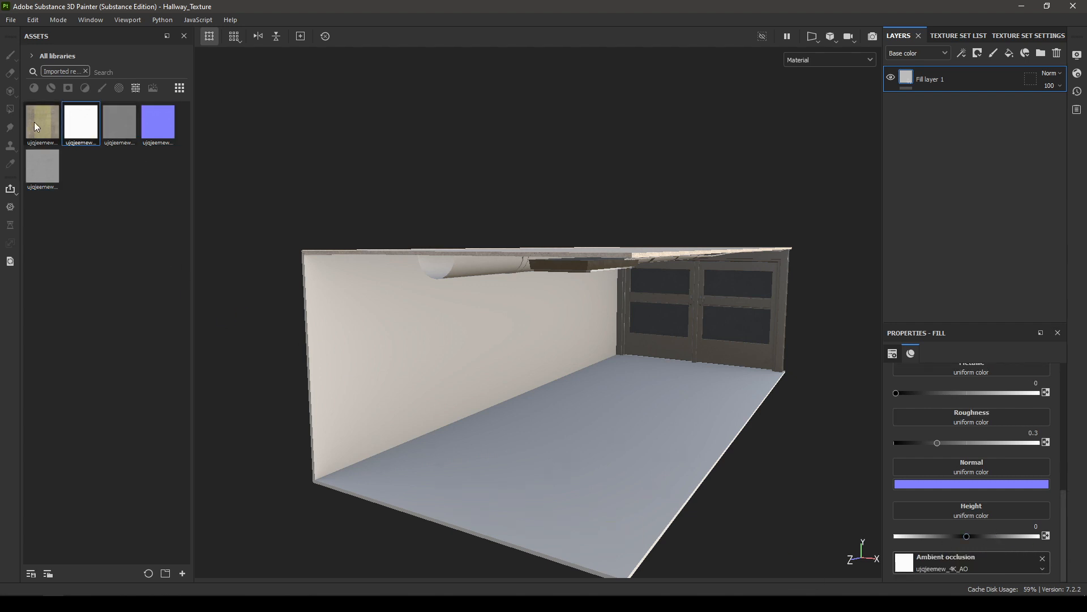
mouse_move(49, 162)
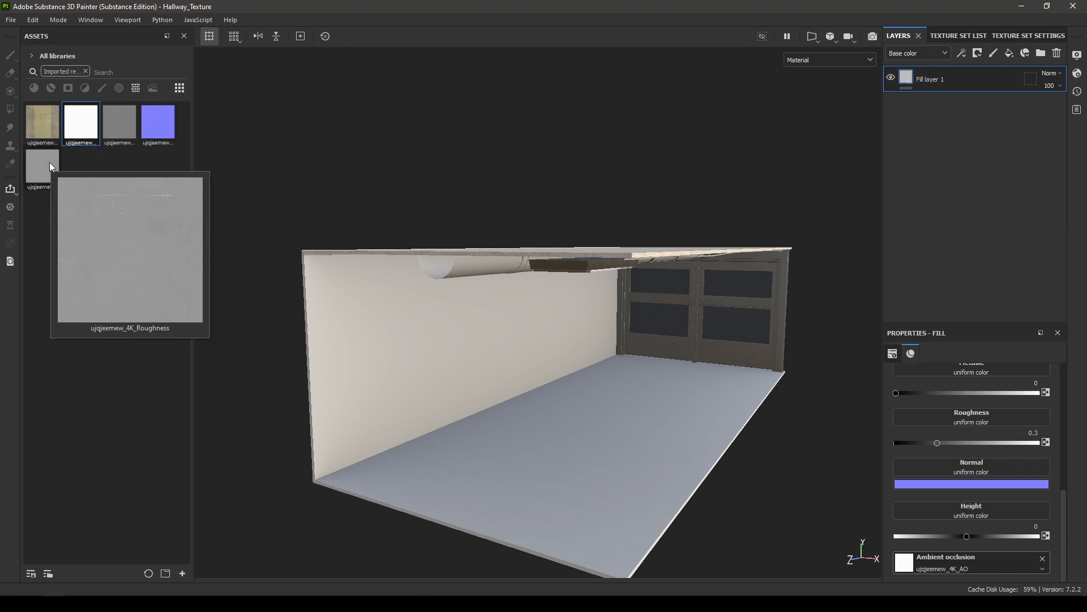
drag(50, 162, 964, 414)
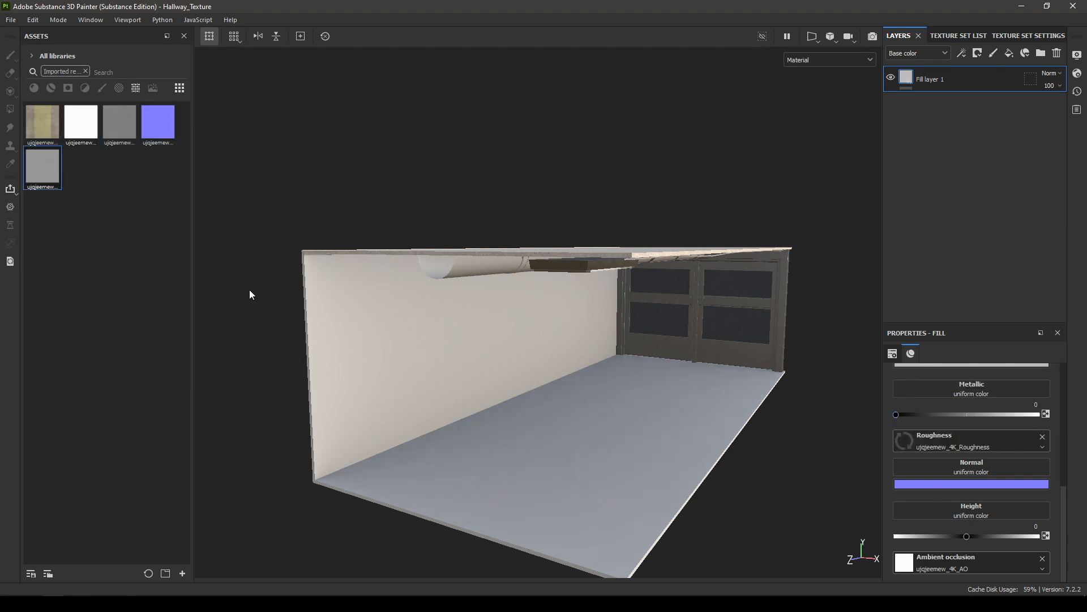
drag(117, 130, 971, 508)
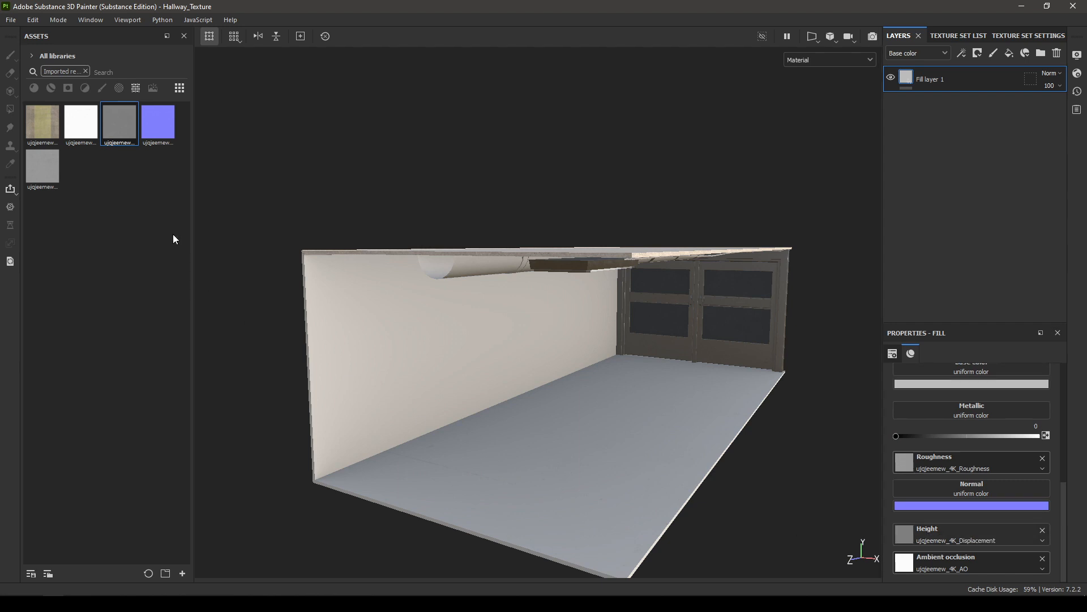
drag(160, 110, 964, 481)
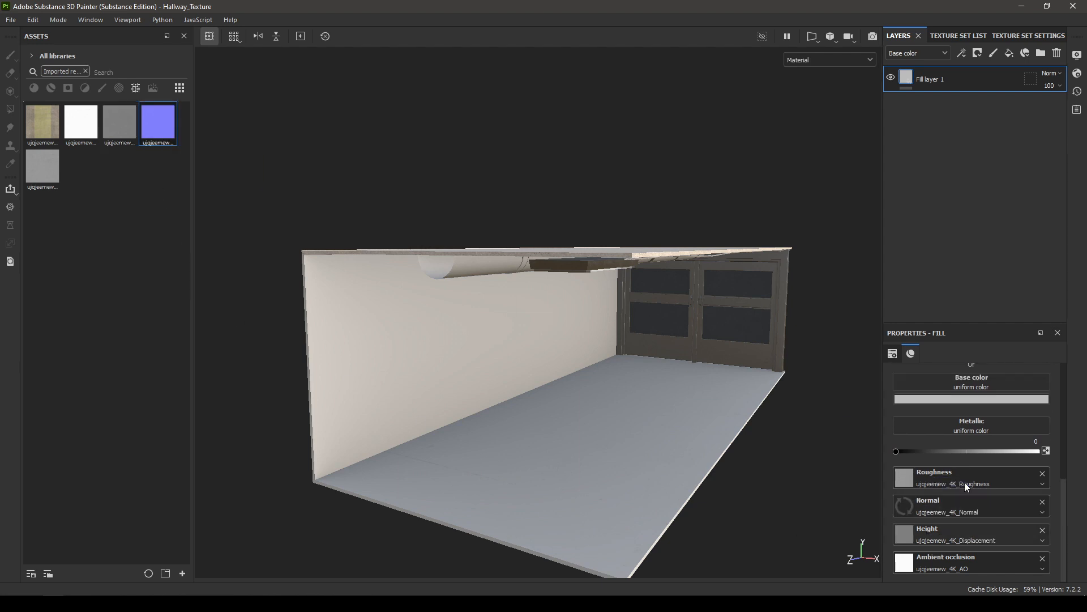
click(34, 125)
drag(35, 124, 971, 546)
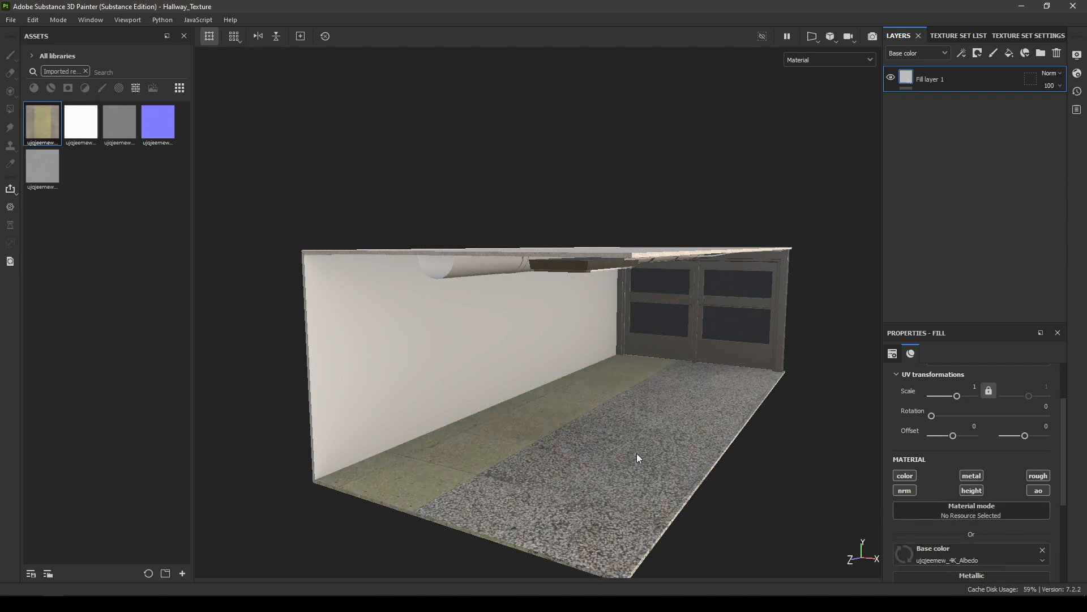
Step: Set the floor fill's projection to Tri-planar projection and its UV scale to 3
alt+drag(636, 453, 669, 473)
alt+middle_drag(668, 473, 670, 301)
alt+right_drag(670, 301, 726, 428)
scroll(994, 485, up, 3)
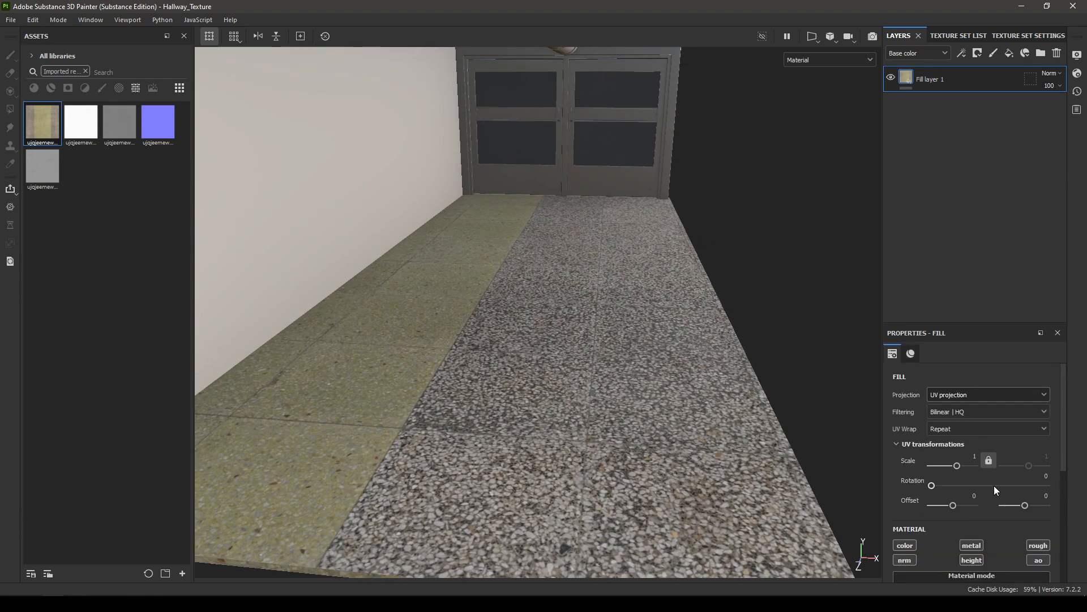
alt+drag(622, 509, 613, 395)
click(962, 394)
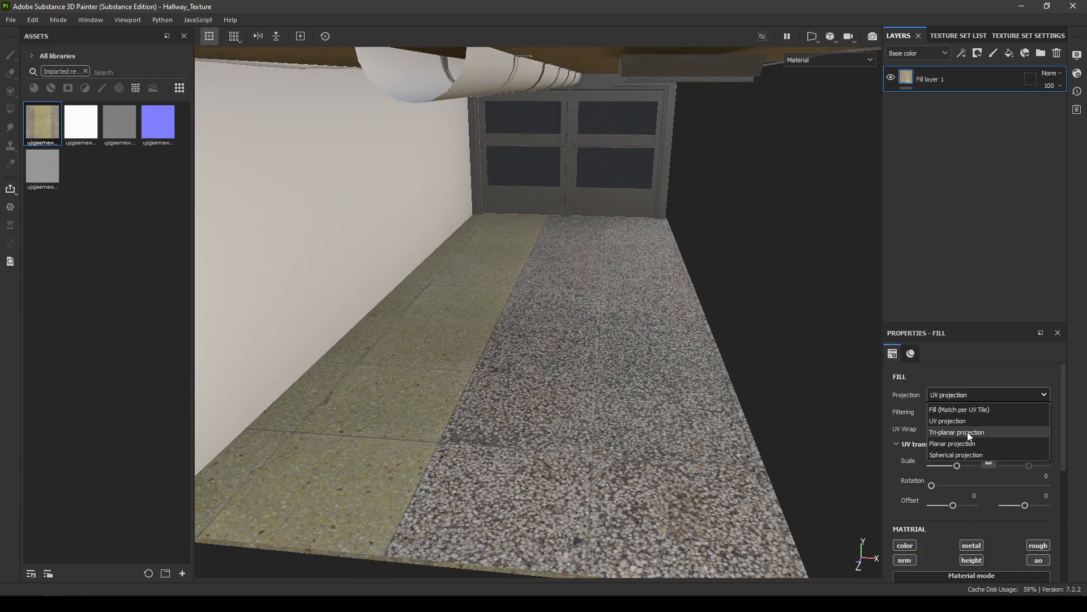
click(968, 434)
alt+right_drag(762, 453, 702, 334)
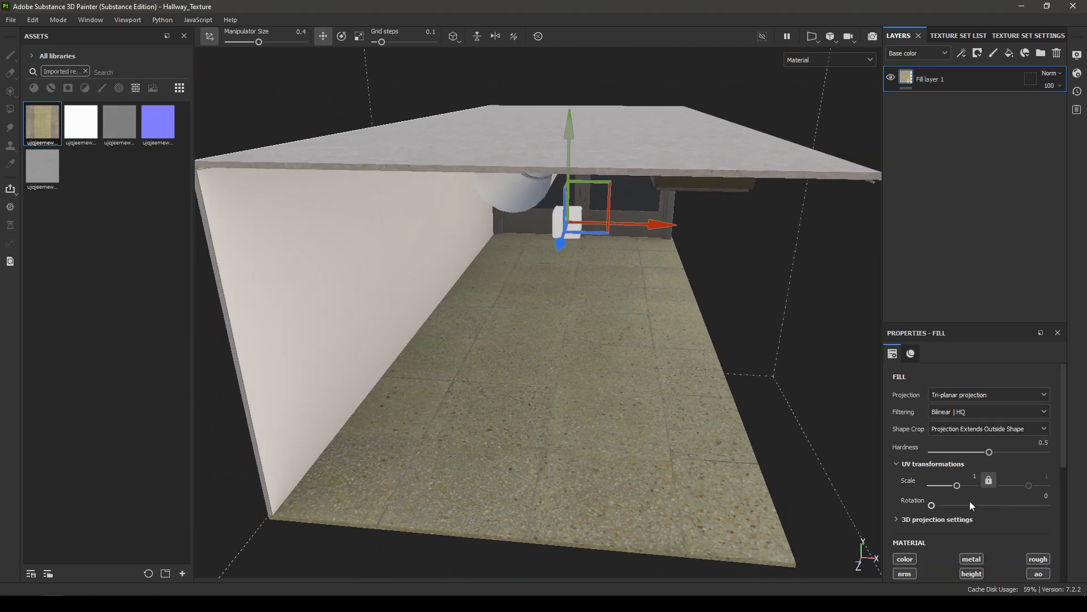
double_click(971, 476)
text(3)
key(Return)
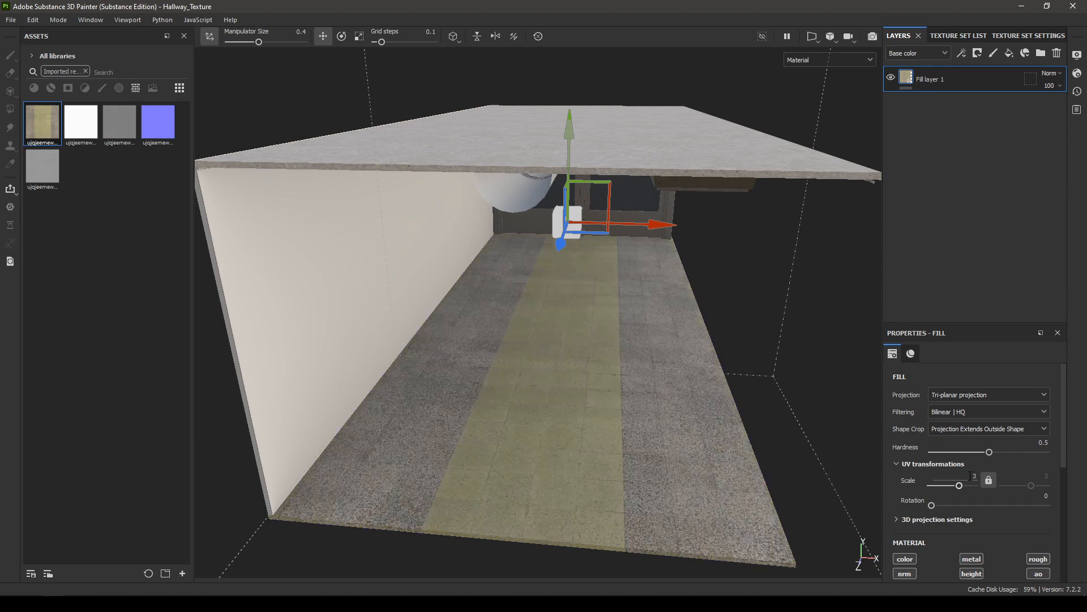
Step: Check the floor tiling and increase the fill's UV scale so the tile stripes repeat more often across the hallway
alt+drag(685, 463, 579, 404)
alt+right_drag(579, 403, 641, 526)
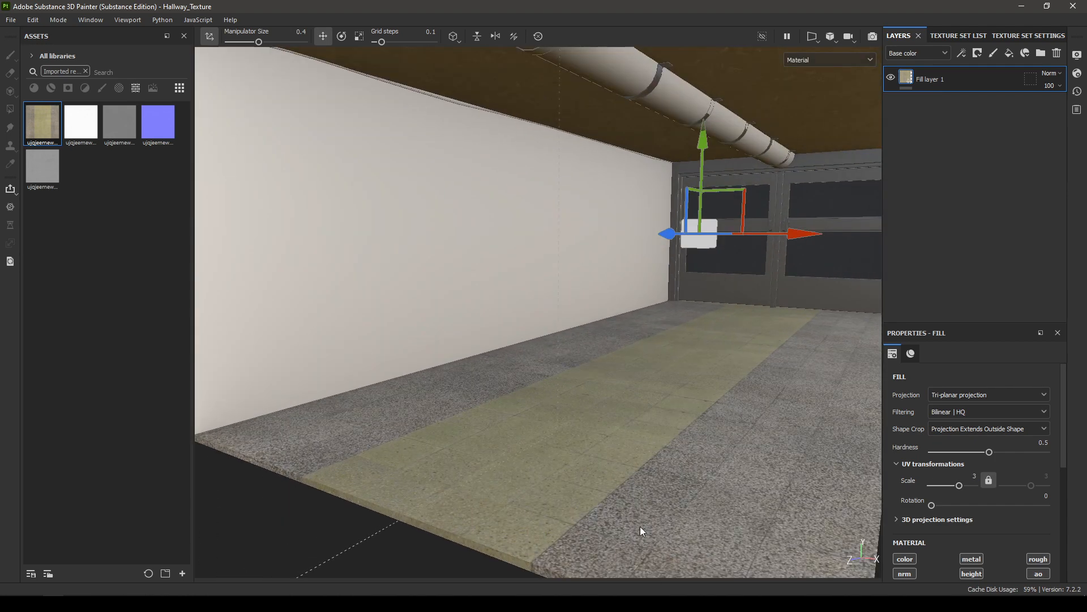
alt+drag(640, 527, 635, 473)
alt+right_drag(635, 473, 669, 507)
alt+drag(668, 507, 672, 422)
alt+right_drag(672, 422, 640, 335)
alt+drag(640, 334, 725, 434)
alt+right_drag(725, 434, 708, 367)
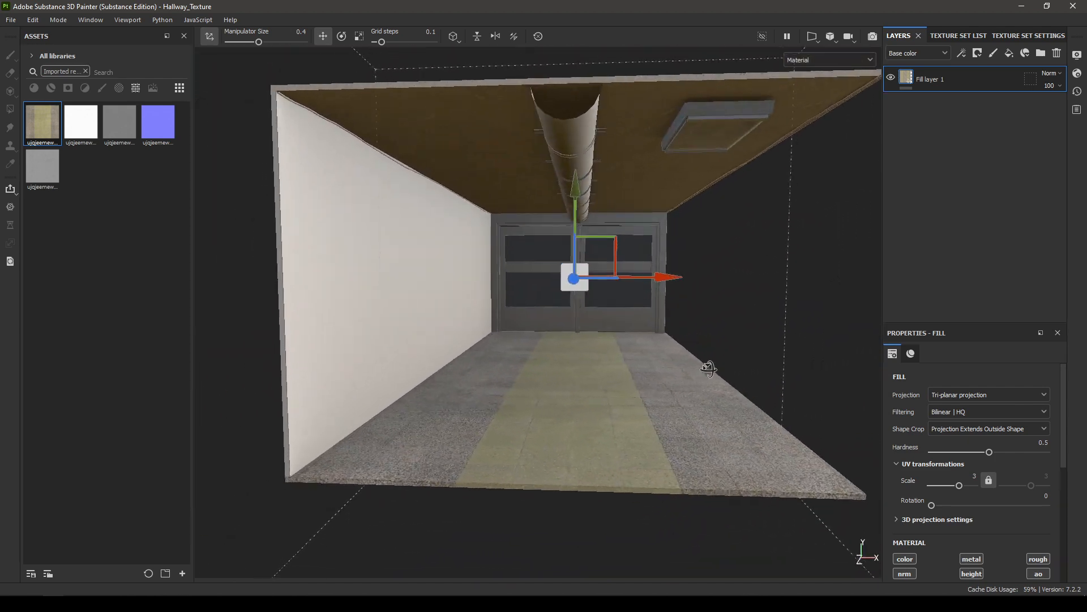
click(972, 475)
key(Return)
alt+drag(694, 487, 575, 503)
alt+right_drag(575, 503, 680, 471)
alt+drag(680, 471, 611, 277)
scroll(982, 520, down, 6)
Step: Select the Wall texture set and delete its existing layer
click(950, 38)
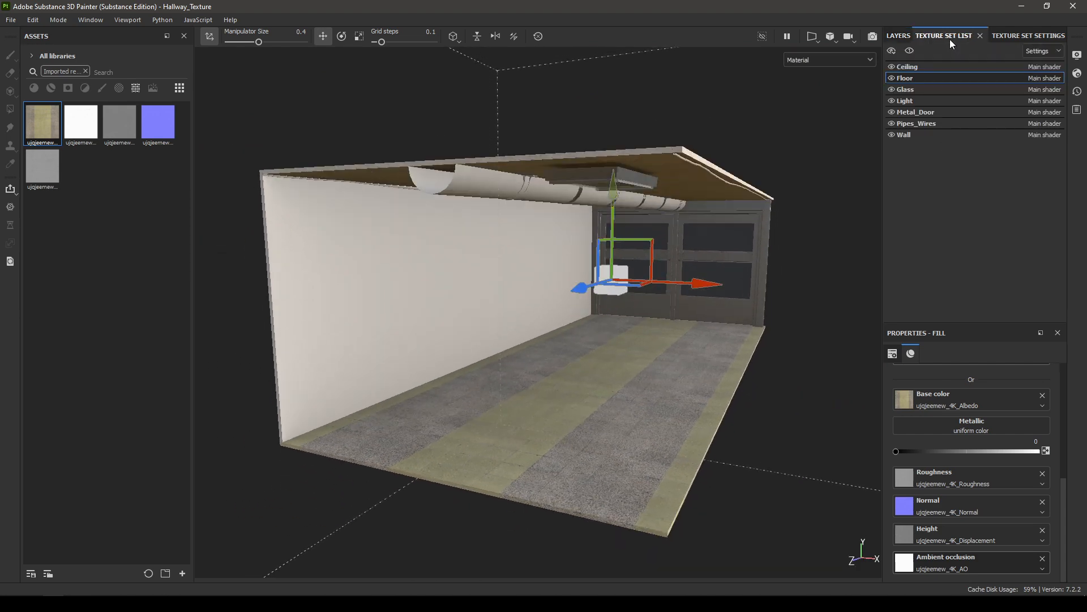
click(909, 134)
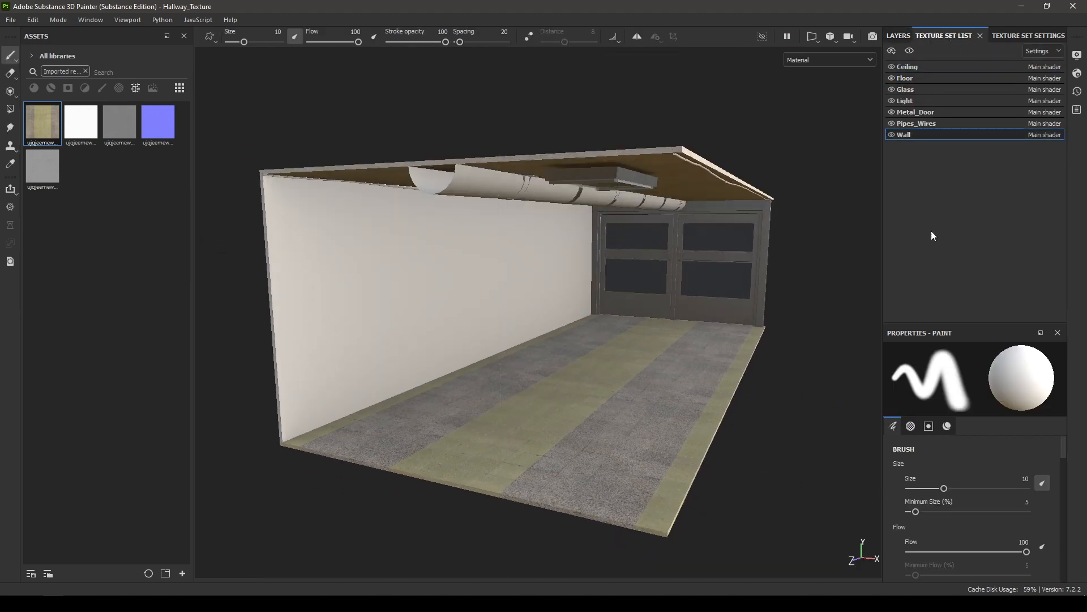
click(901, 36)
click(1058, 54)
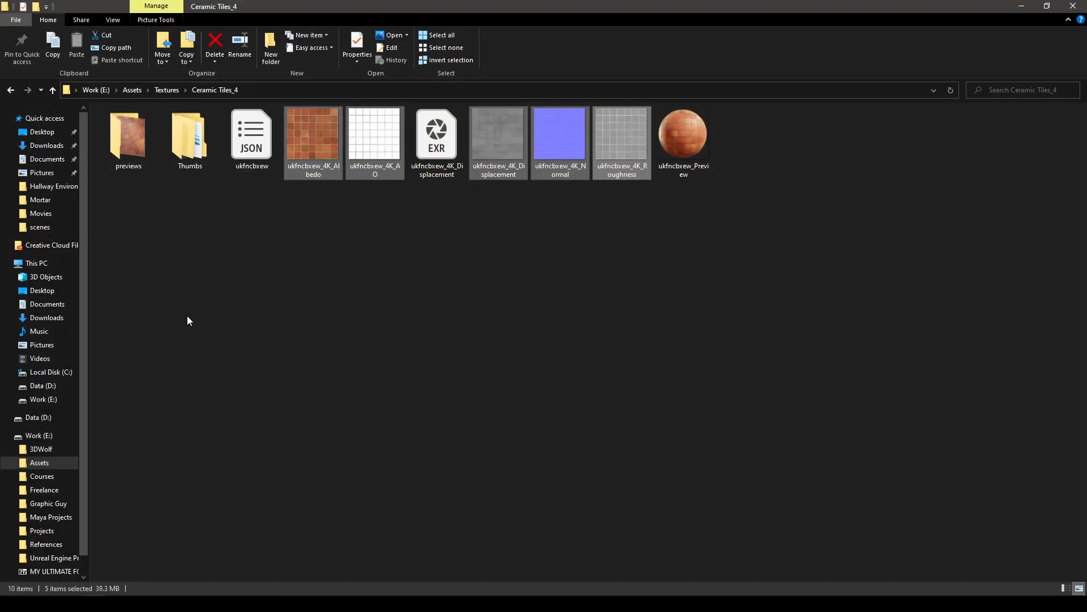
Step: Bring the Ceramic Tiles_4 albedo, AO, displacement JPG, normal and roughness maps from File Explorer into Substance Painter, setting each one's usage to texture
mouse_move(362, 165)
mouse_down()
mouse_move(343, 433)
mouse_move(73, 553)
mouse_move(46, 580)
mouse_move(102, 493)
mouse_move(319, 326)
mouse_up()
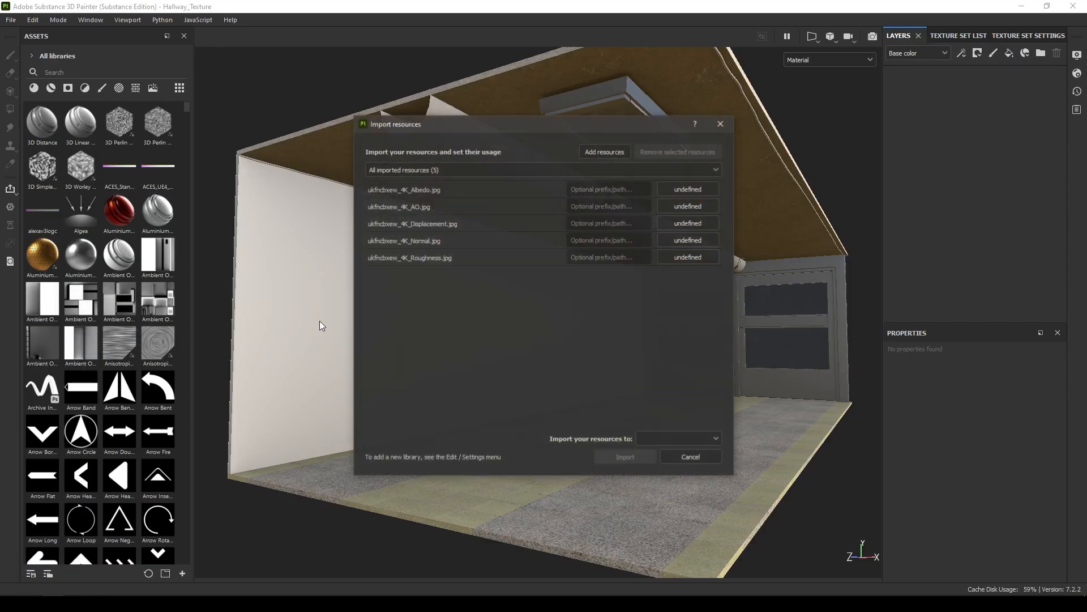
click(682, 191)
click(705, 228)
click(688, 207)
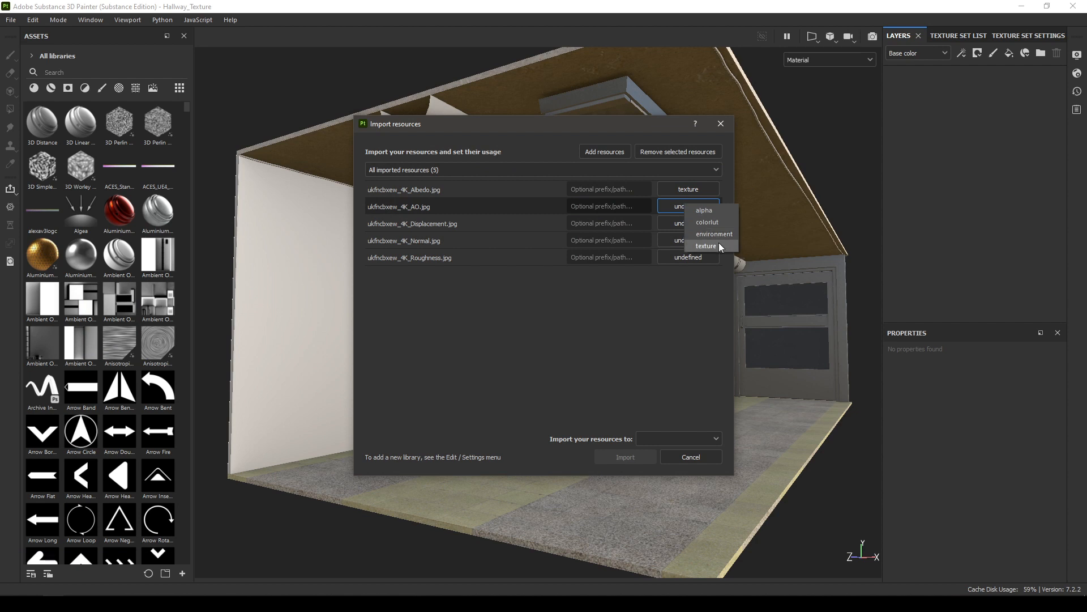
click(719, 243)
click(705, 223)
click(729, 264)
click(695, 242)
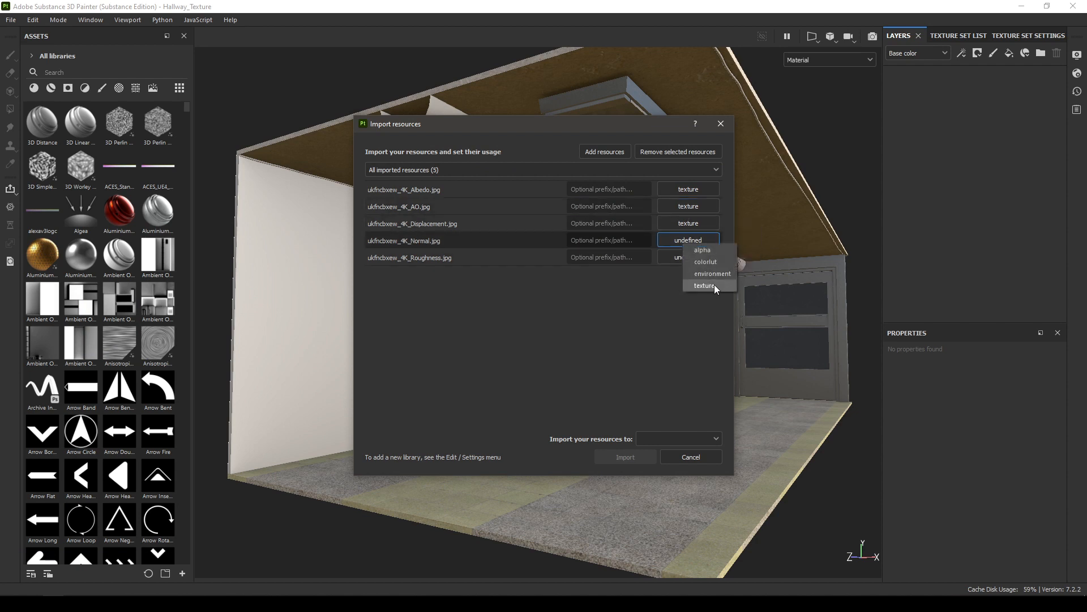
click(714, 284)
click(691, 257)
click(705, 302)
Step: Import the five ukfncbxew_4K maps into the project 'Hallway_Texture'
click(689, 434)
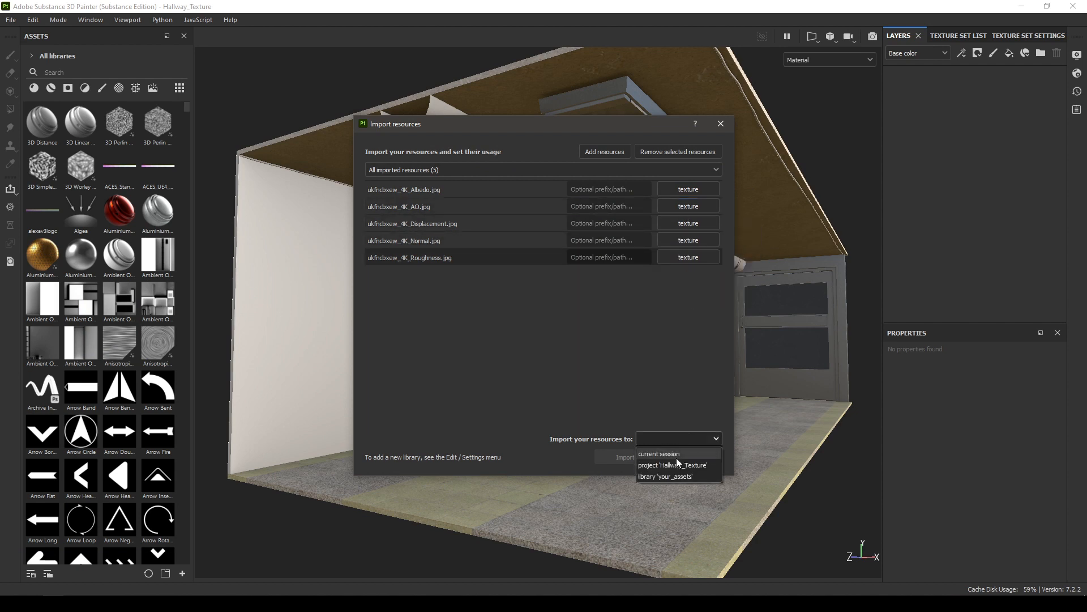
click(671, 464)
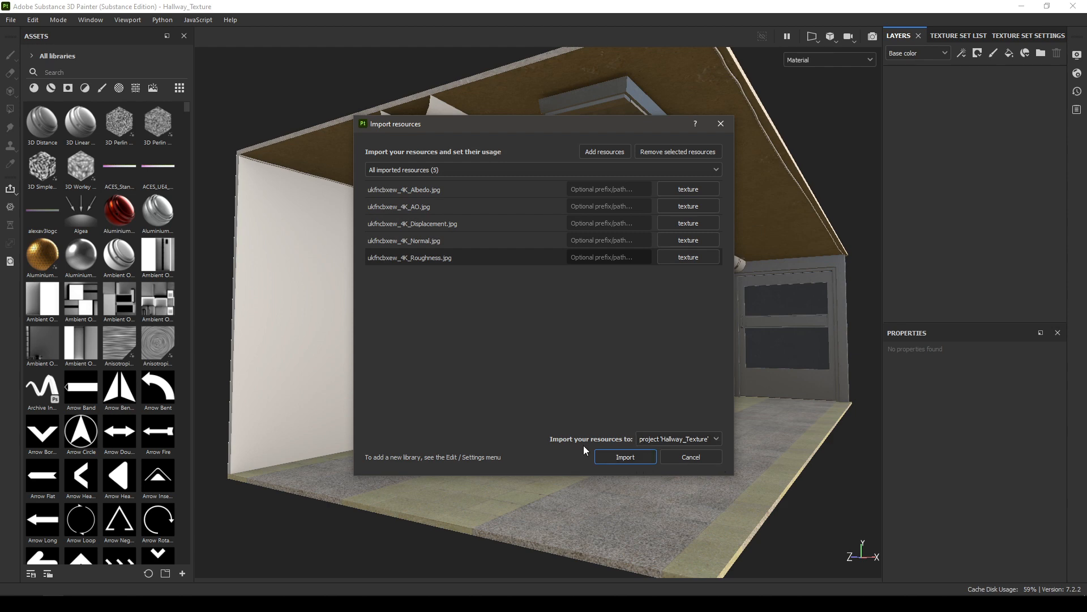
click(636, 458)
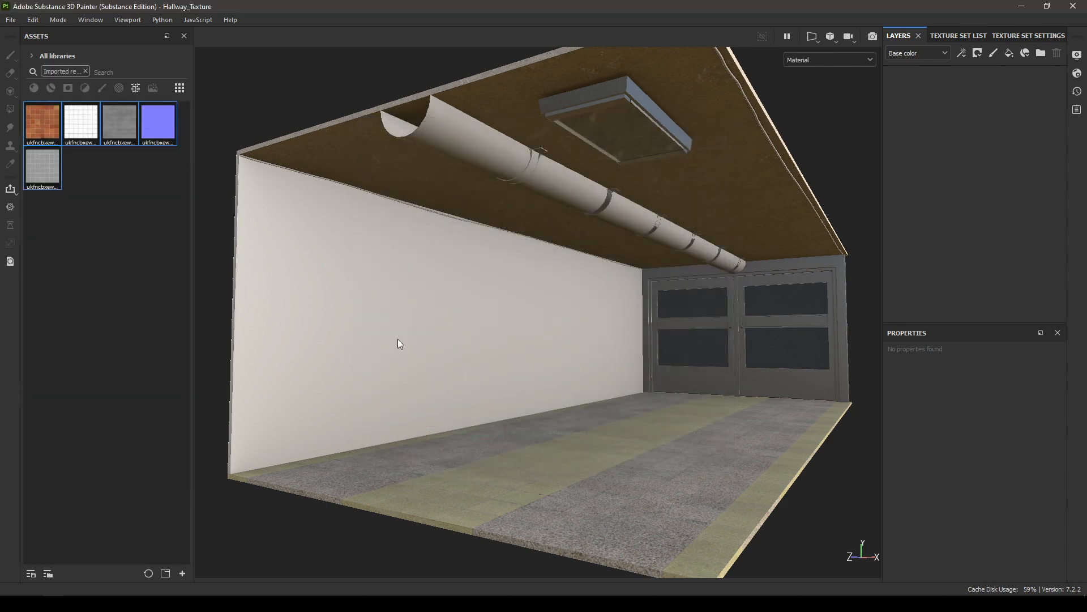
Step: Add a fill layer to the Wall texture set and assign the ukfncbxew_4K AO, roughness, normal, displacement (as height) and albedo maps to its channels
click(1006, 55)
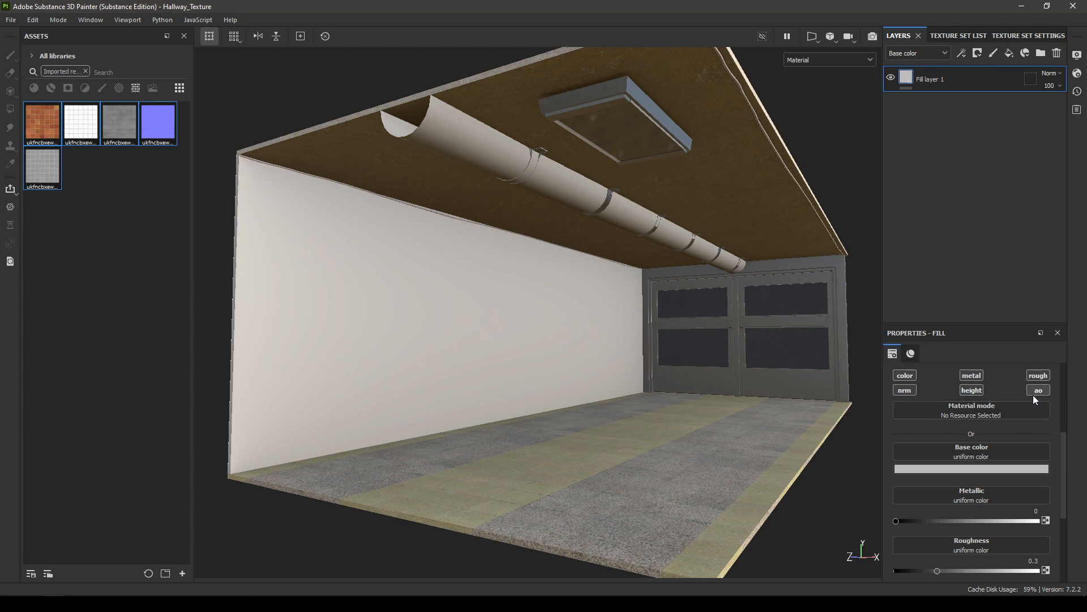
scroll(1037, 441, down, 5)
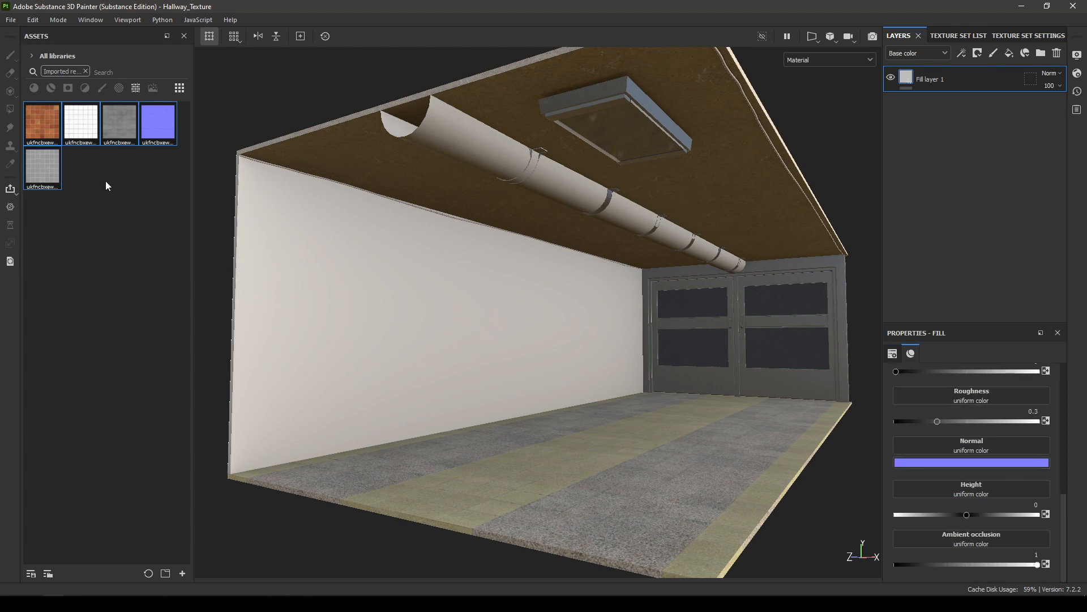
click(35, 168)
mouse_move(81, 122)
mouse_down()
mouse_move(791, 479)
mouse_move(978, 539)
mouse_up()
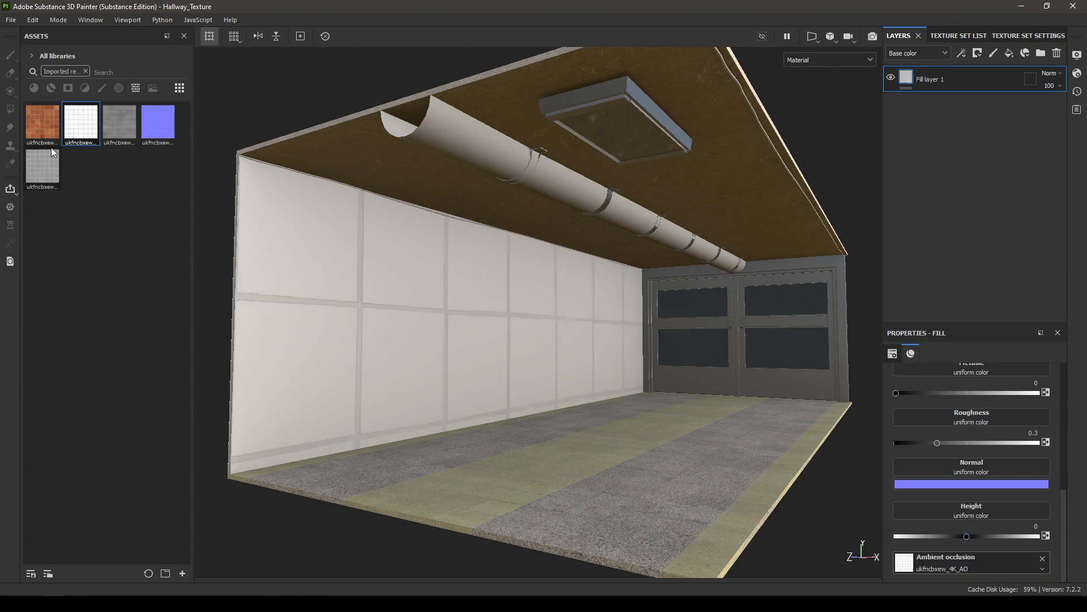
drag(42, 168, 969, 417)
drag(158, 121, 928, 467)
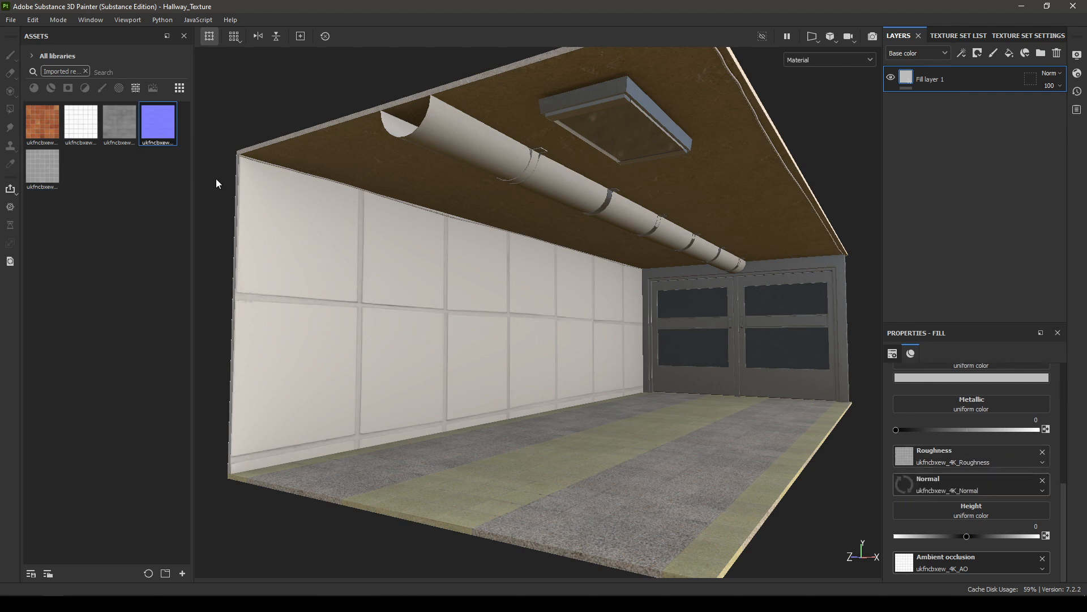
drag(119, 122, 987, 514)
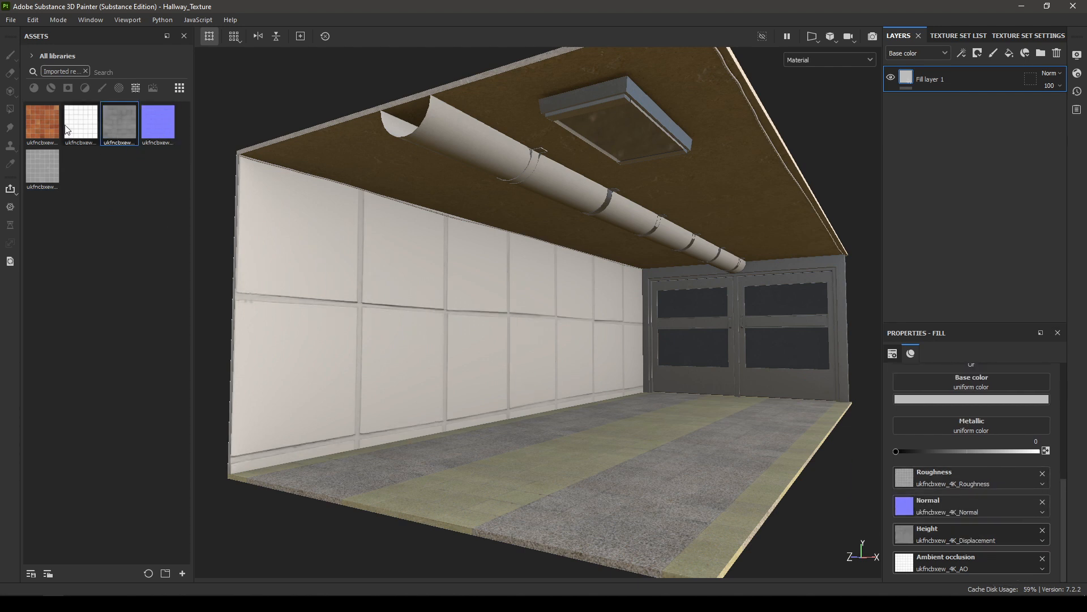
drag(43, 122, 957, 377)
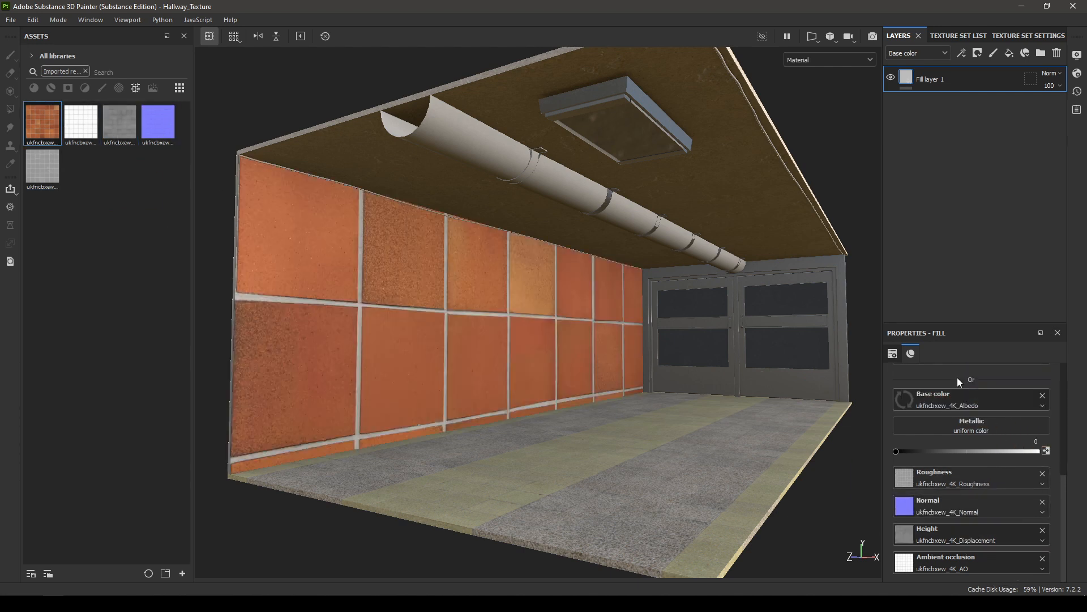
Step: Set the wall fill's projection to Tri-planar projection and its UV scale to 5
scroll(985, 423, up, 5)
click(964, 397)
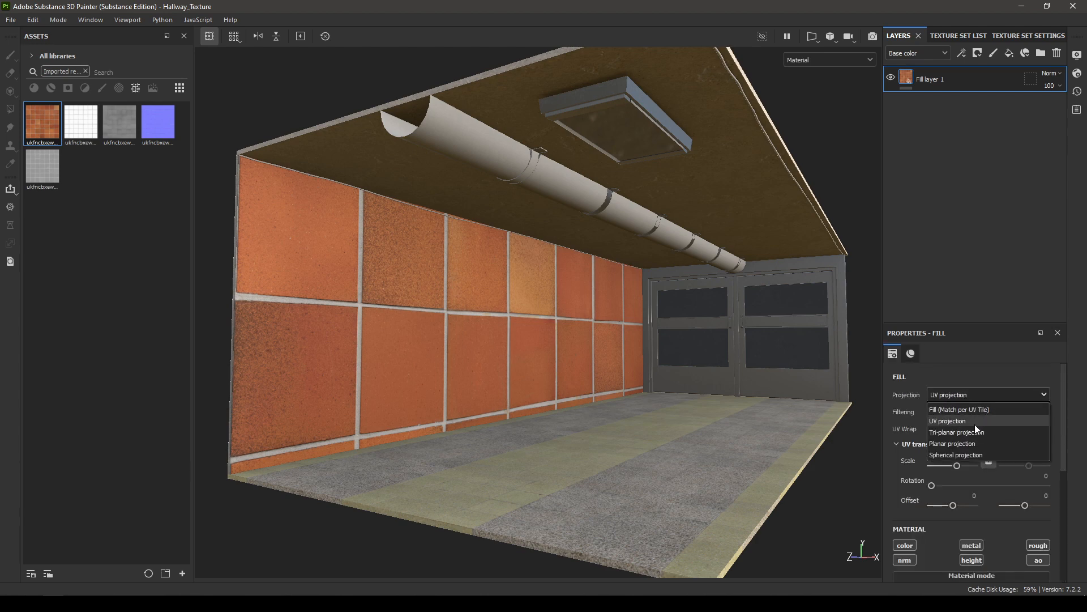
click(969, 432)
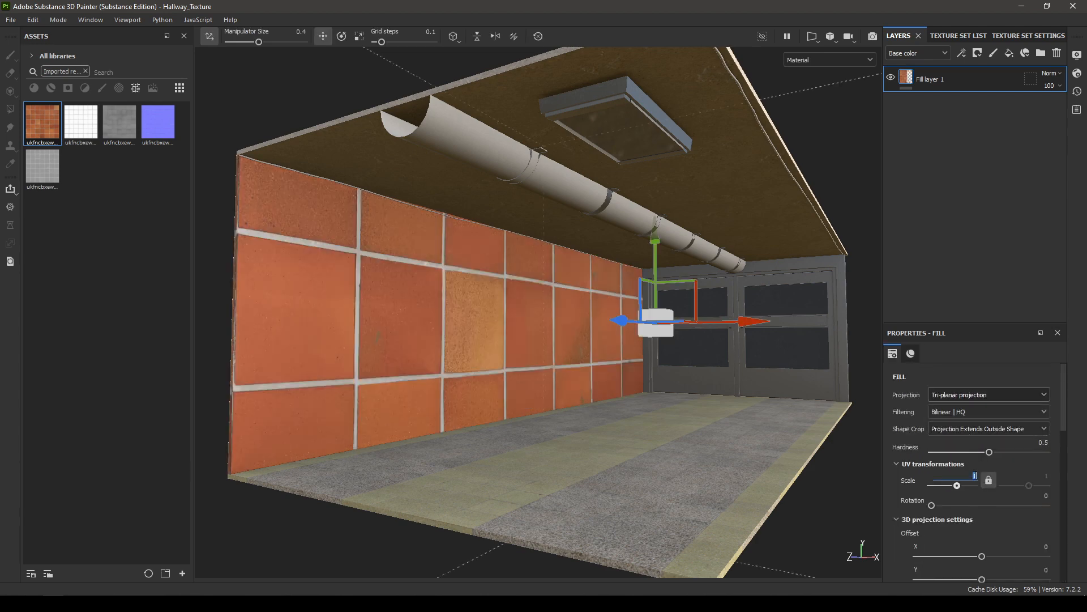
double_click(975, 475)
text(5)
key(Return)
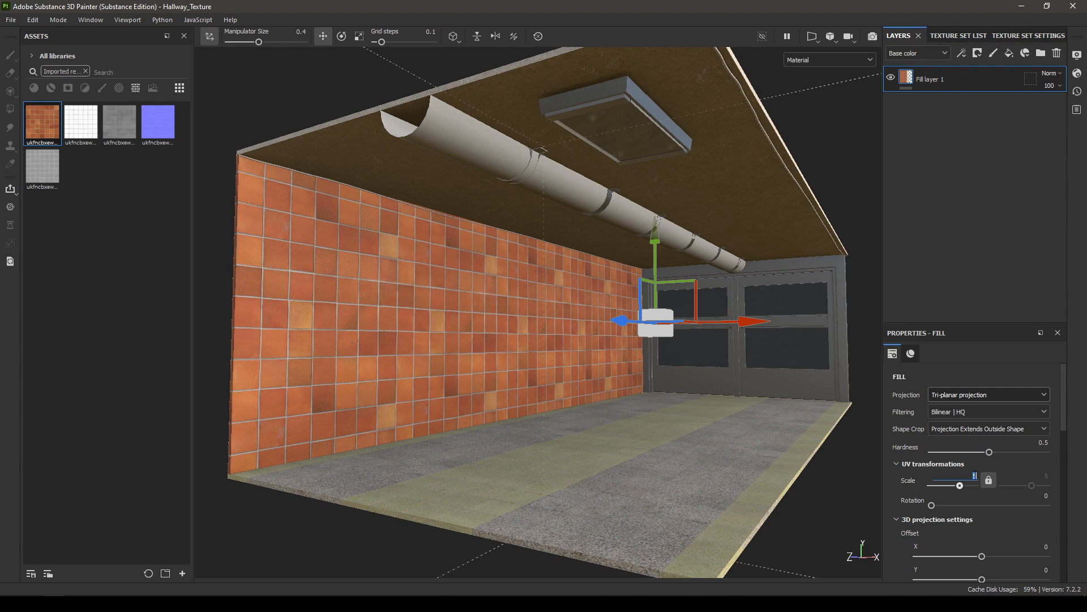
Step: Set the UV scale of the wall's tile fill layer to 10
key(Return)
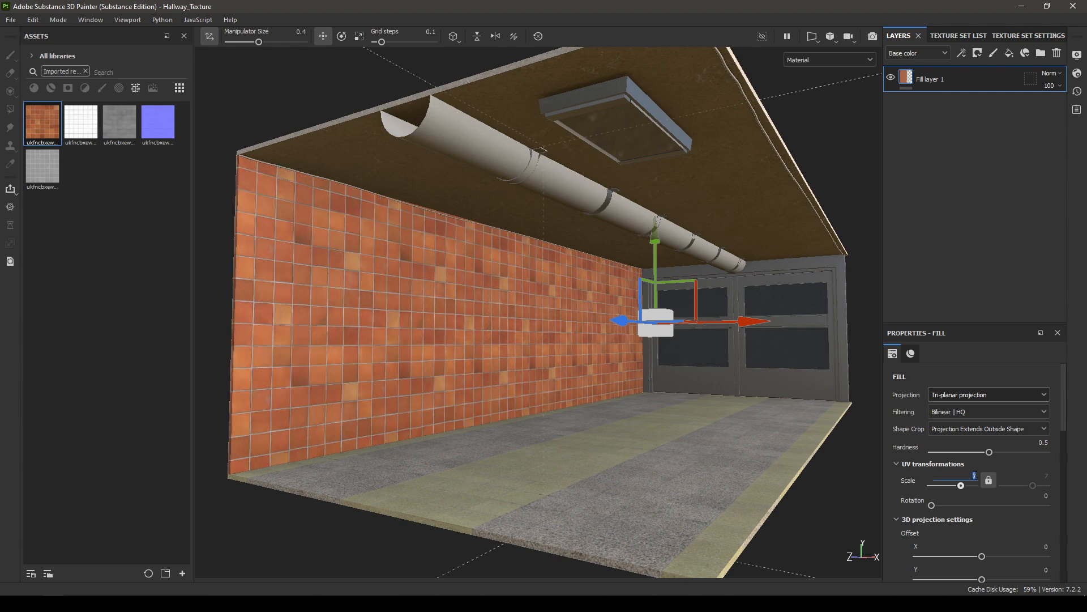
text(10)
key(Return)
alt+drag(433, 407, 494, 399)
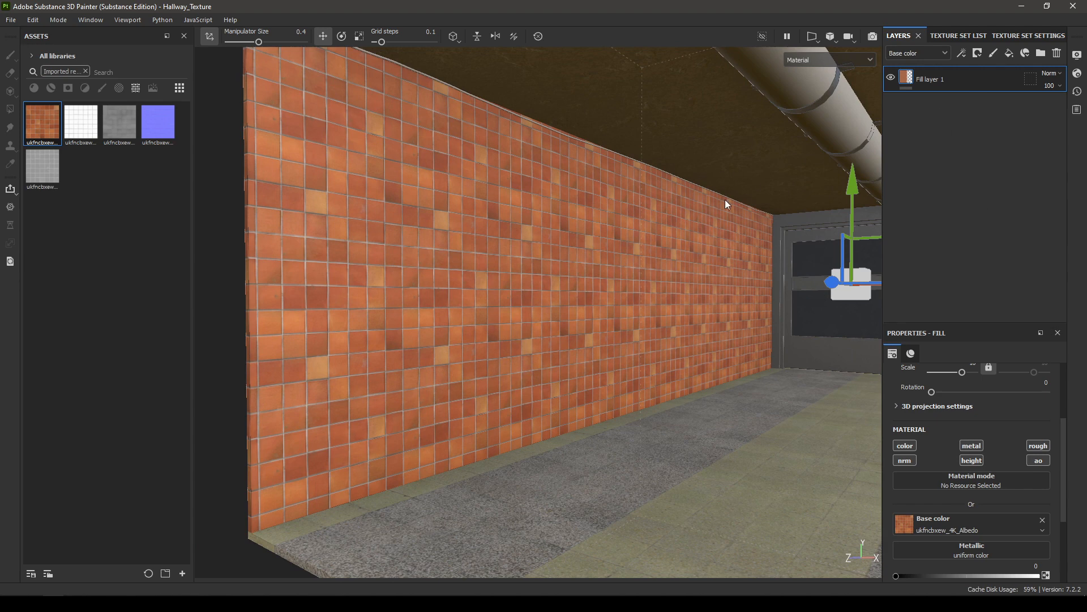
Step: Add a filter to the wall's tile fill layer and assign HSL Perceptive to it
right_click(928, 76)
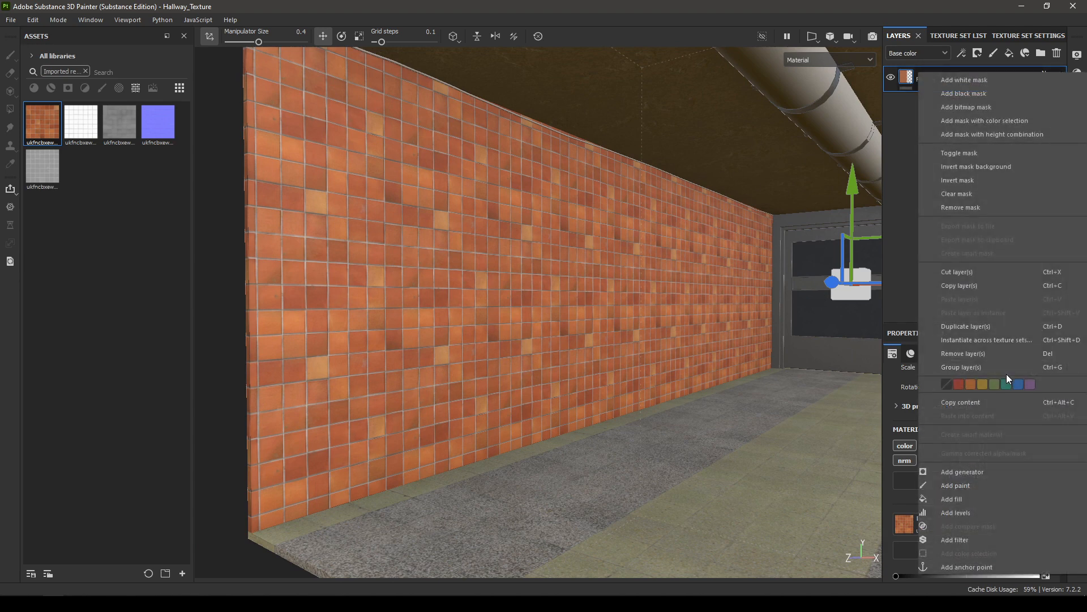
click(971, 540)
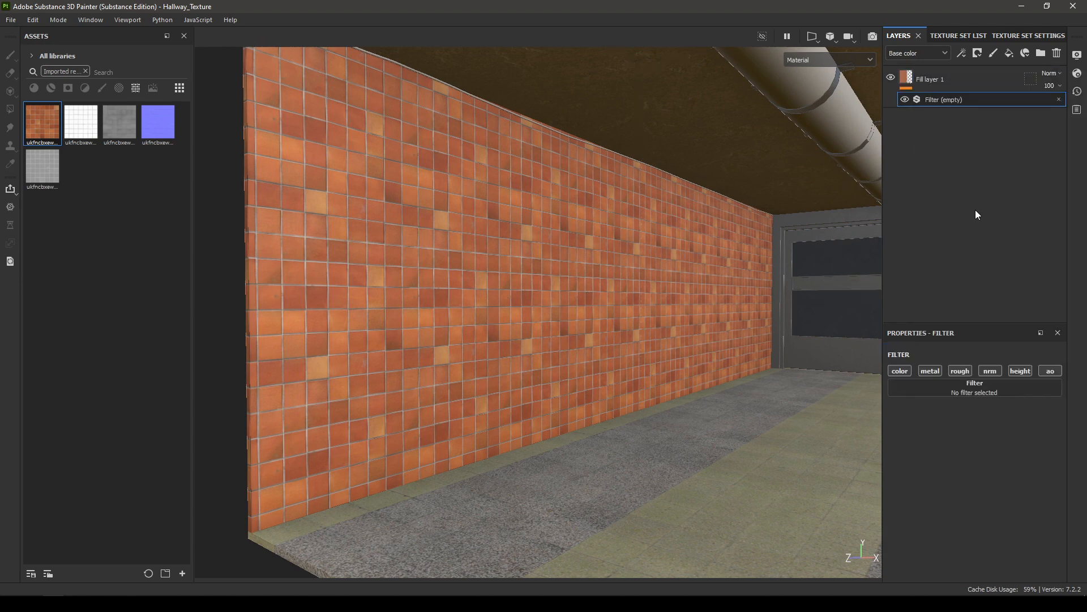
click(974, 388)
text(hsl)
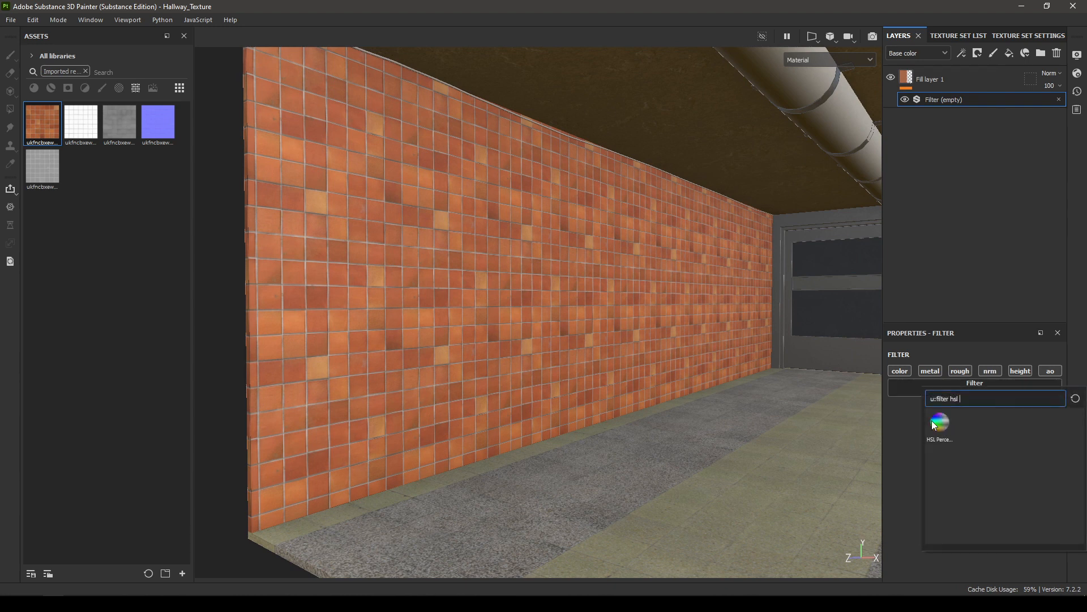
click(933, 421)
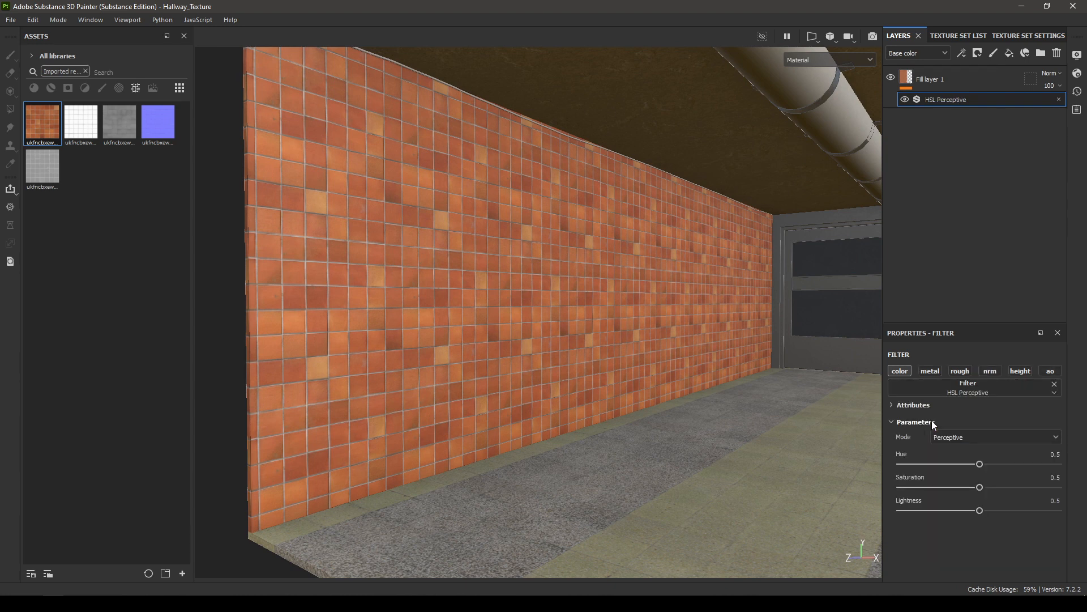
Step: Set the HSL Perceptive filter's hue to 0.515 to shift the wall tiles towards yellow-orange
click(1046, 457)
text(0.517)
key(Return)
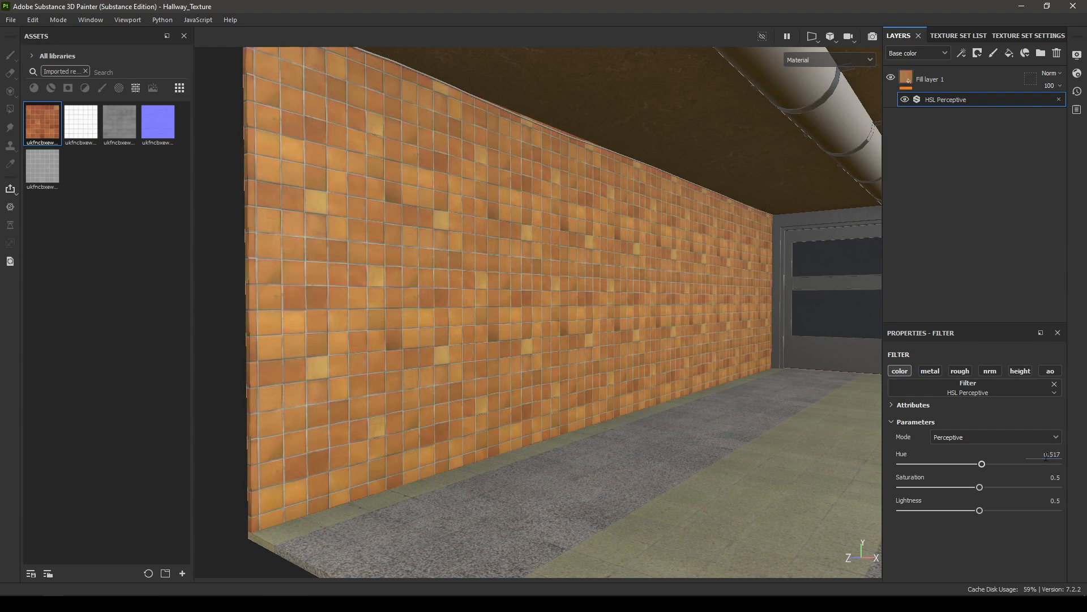
click(1052, 453)
text(0.515)
Step: Set the HSL Perceptive filter's saturation to 0.55 and lightness to 0.47
drag(980, 487, 984, 487)
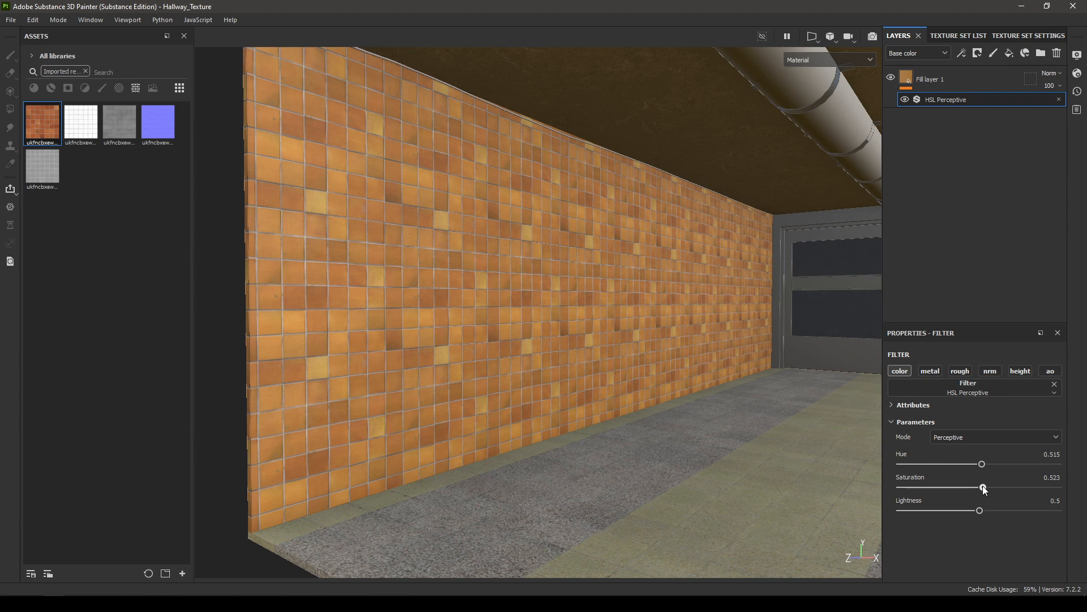
click(1053, 477)
text(0.55)
drag(980, 511, 980, 510)
click(1037, 499)
text(0.47)
key(Return)
Step: Add a second fill layer above the wall tiles with only the color and rough channels enabled, and set its roughness to 1
alt+right_drag(572, 490, 517, 328)
alt+drag(517, 328, 627, 355)
alt+right_drag(627, 356, 570, 357)
alt+drag(570, 357, 640, 372)
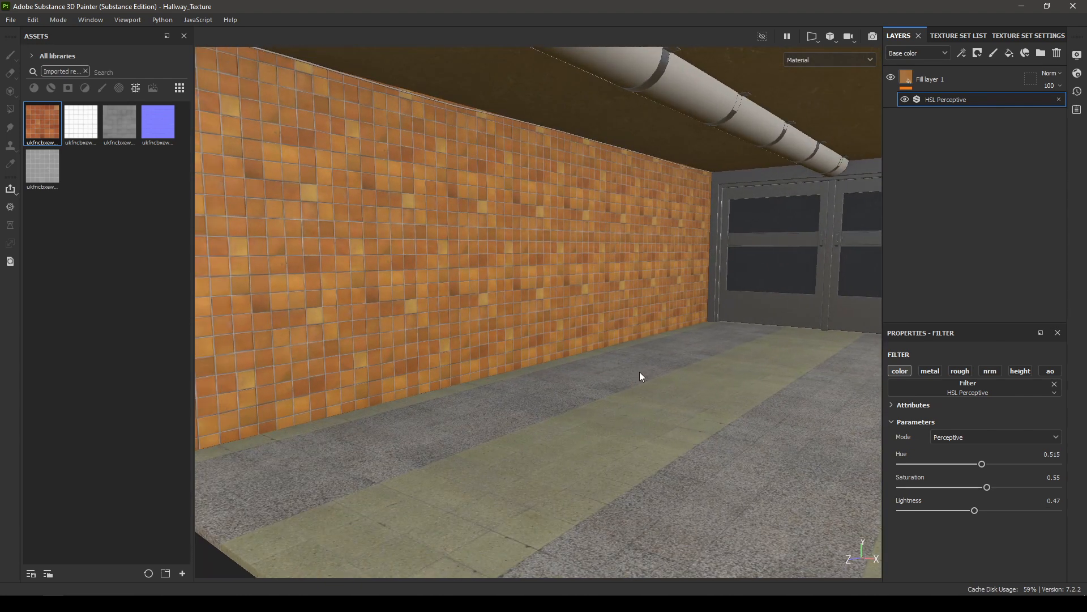
alt+right_drag(640, 372, 633, 334)
alt+middle_drag(633, 334, 692, 331)
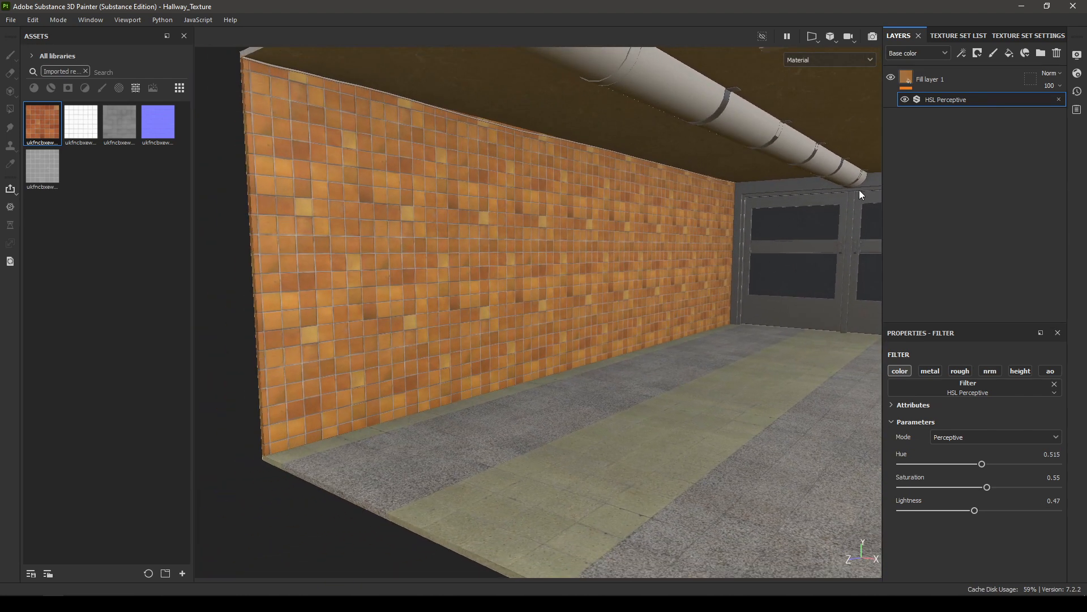
click(1009, 53)
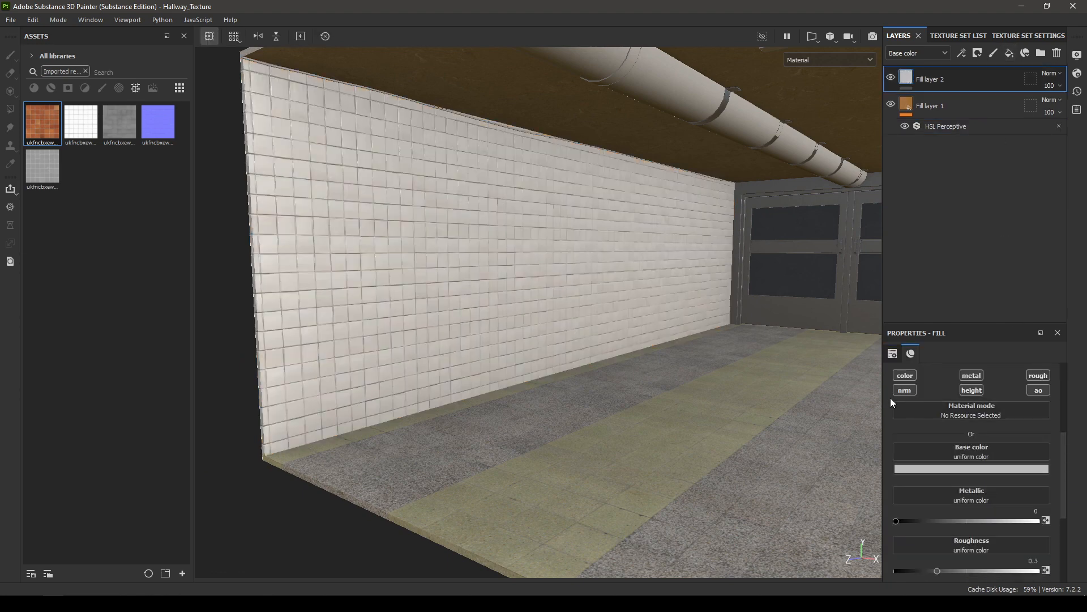
click(906, 389)
click(969, 391)
click(972, 376)
click(1039, 389)
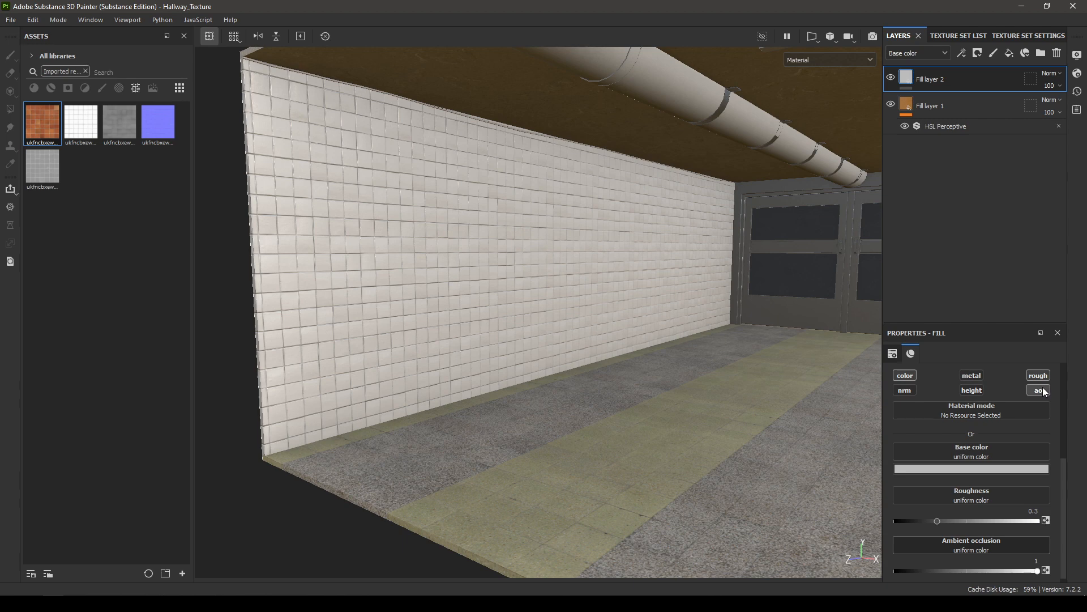
drag(936, 535, 1038, 534)
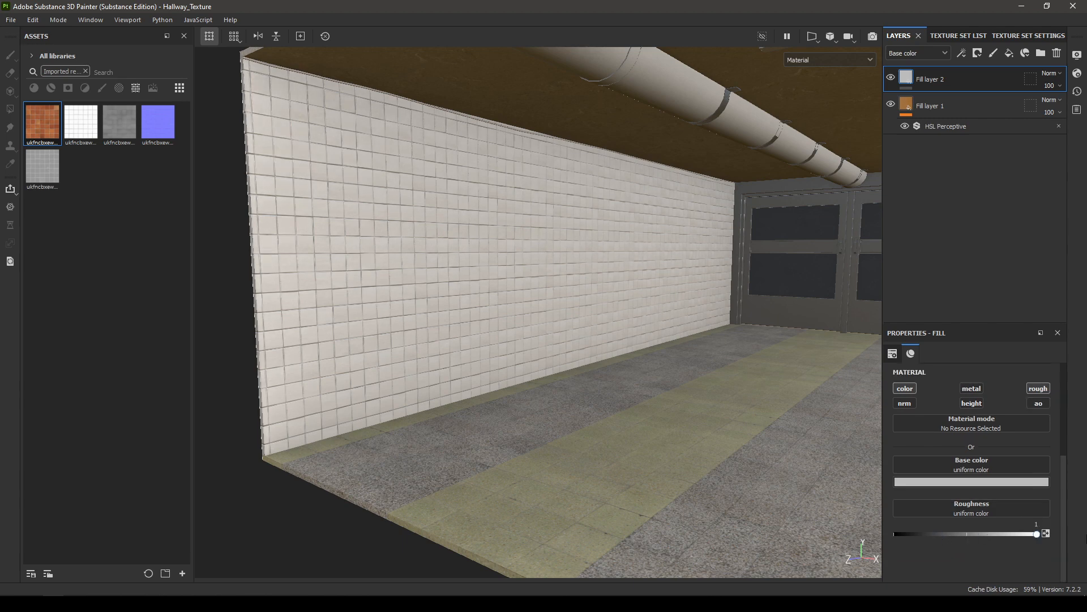
Step: Apply the Ground Dirt smart mask to Fill layer 2 and set its Mask Editor global balance to 0.94
right_click(934, 78)
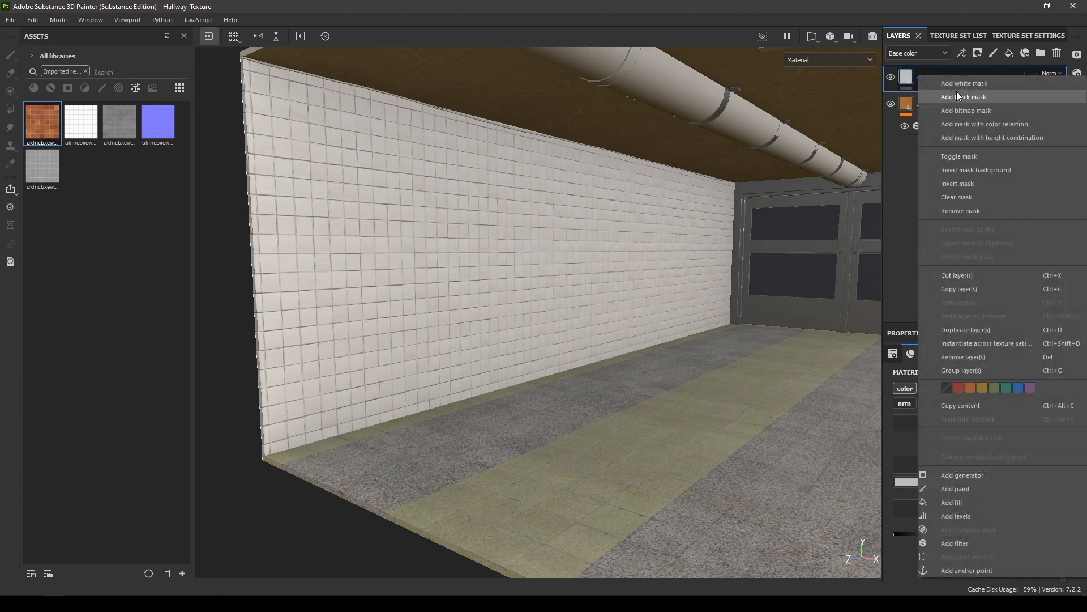
click(85, 71)
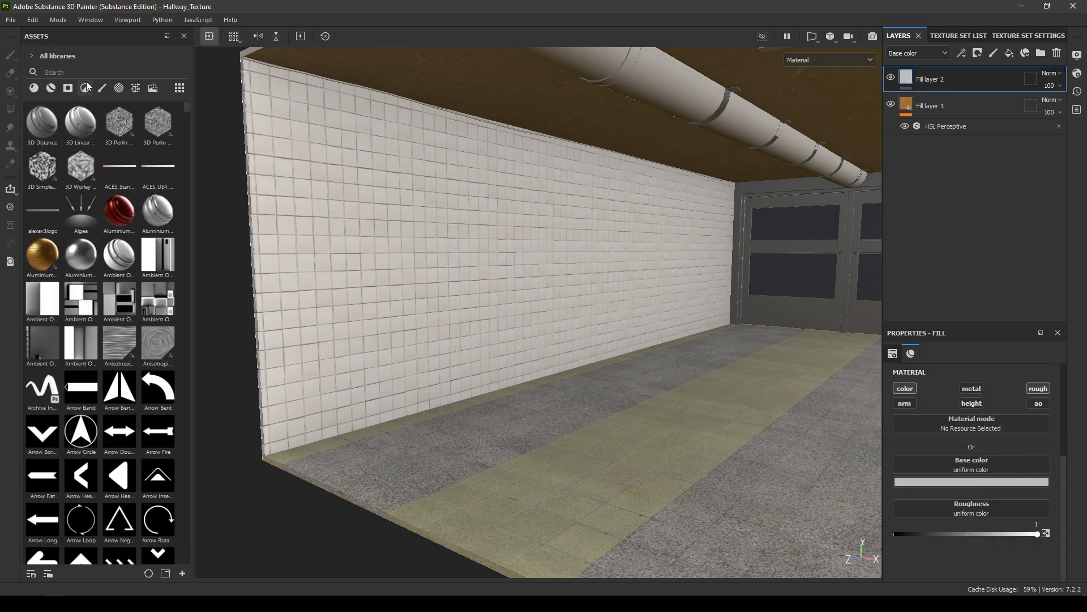
click(85, 88)
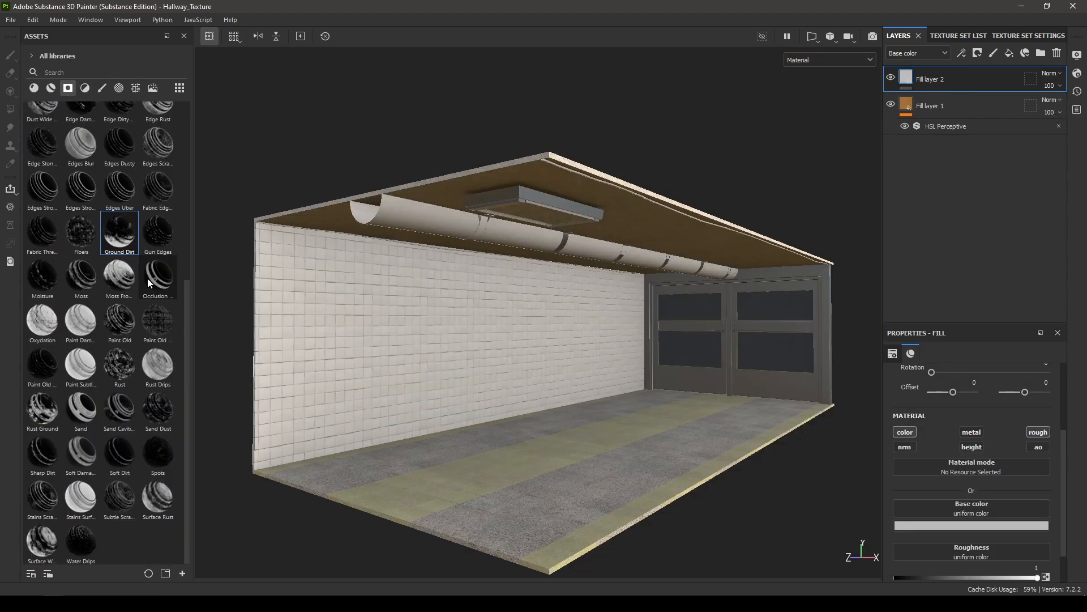
mouse_move(115, 244)
mouse_down()
mouse_move(932, 141)
mouse_move(939, 71)
mouse_move(958, 80)
mouse_up()
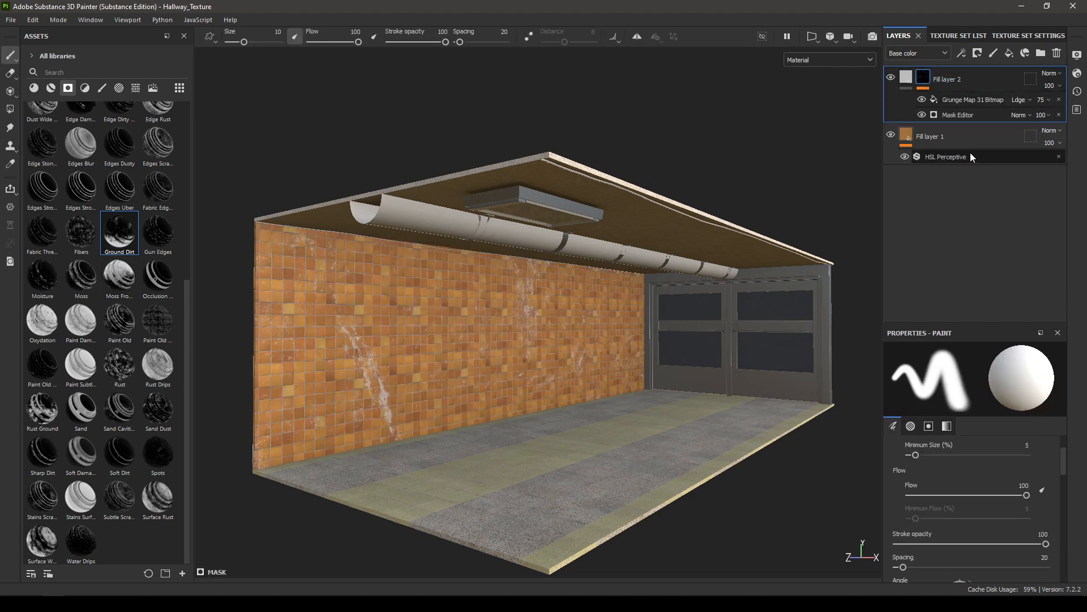
click(967, 116)
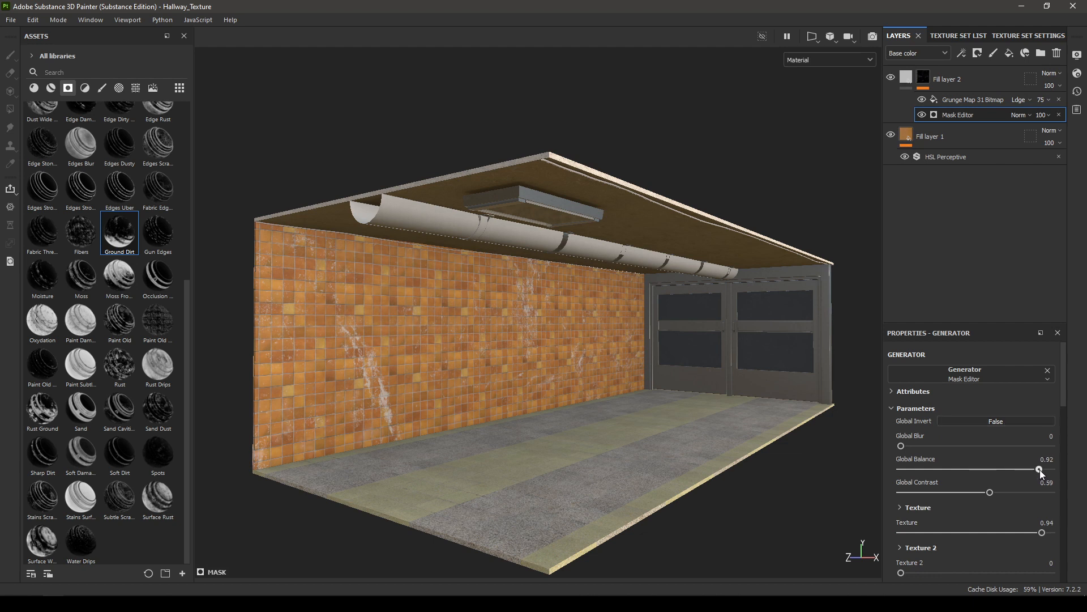
drag(1040, 470, 1041, 470)
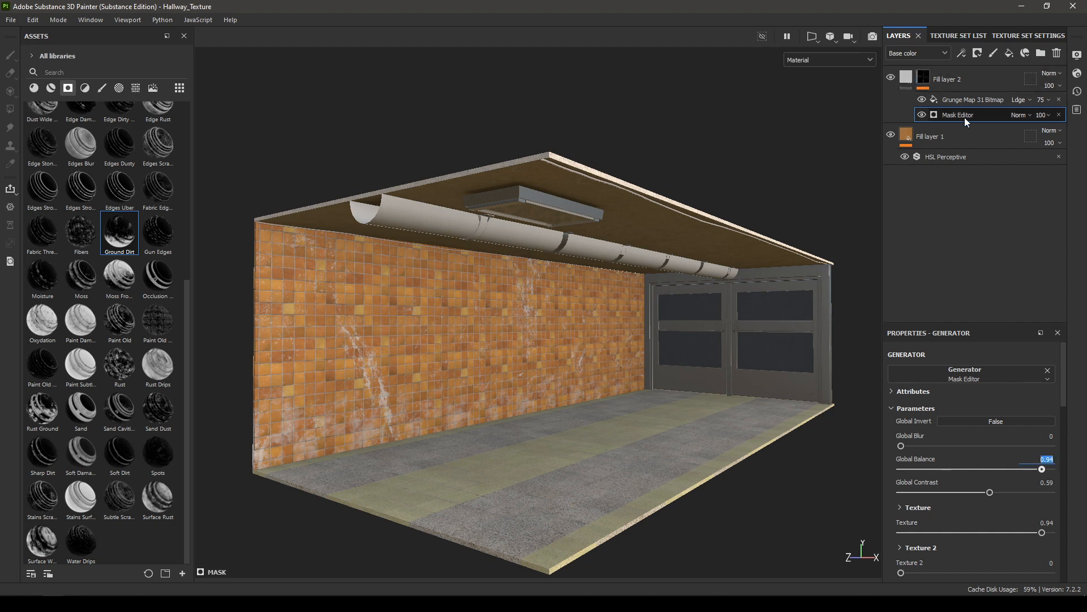
Step: Darken the base color of Fill layer 2 to hex 494949
click(908, 79)
mouse_move(904, 78)
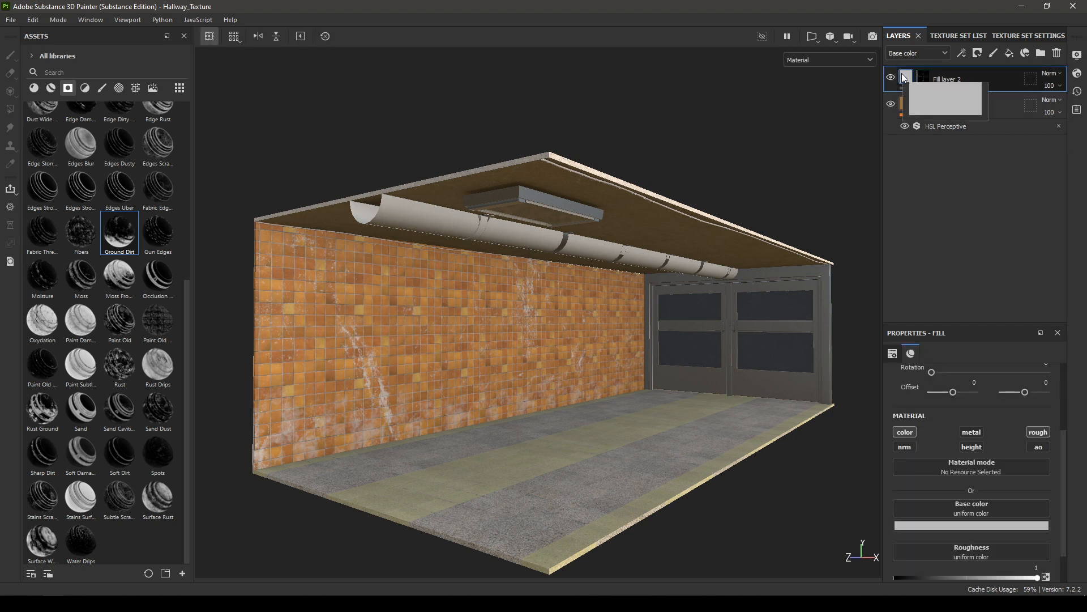
click(988, 525)
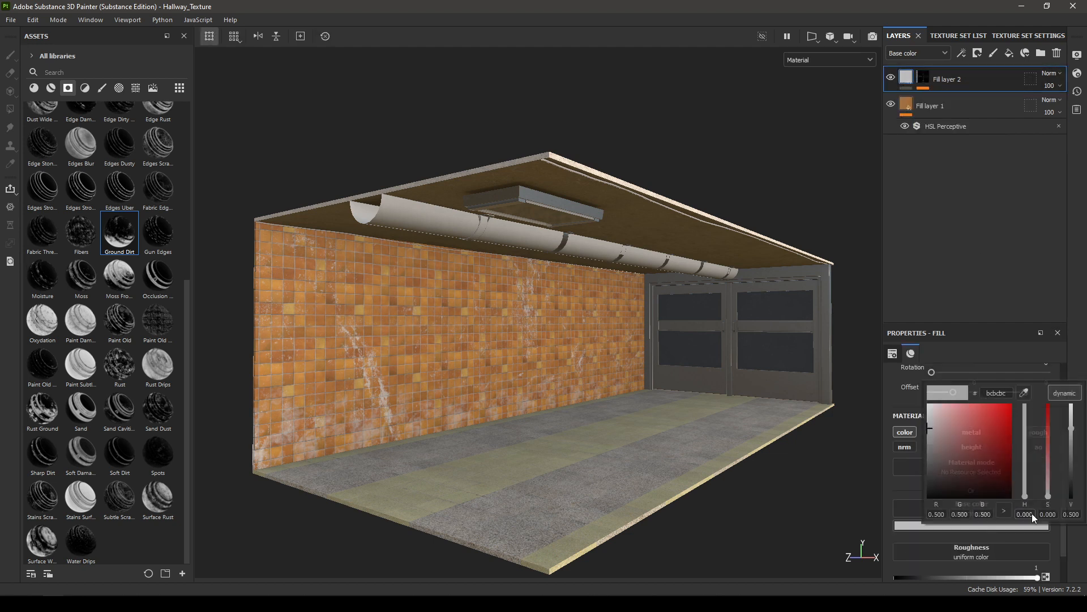
click(1071, 436)
drag(1075, 441, 1075, 473)
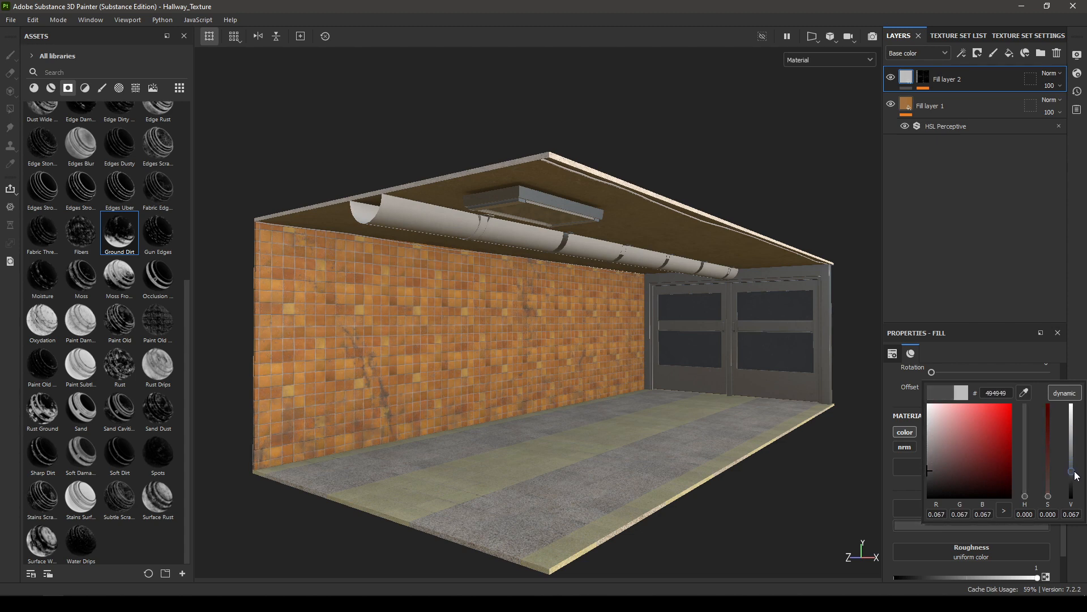
Step: In Fill layer 2's mask, lower the Mask Editor opacity to 46 and the Grunge Map 31 Bitmap opacity to 26
alt+right_drag(518, 405, 774, 341)
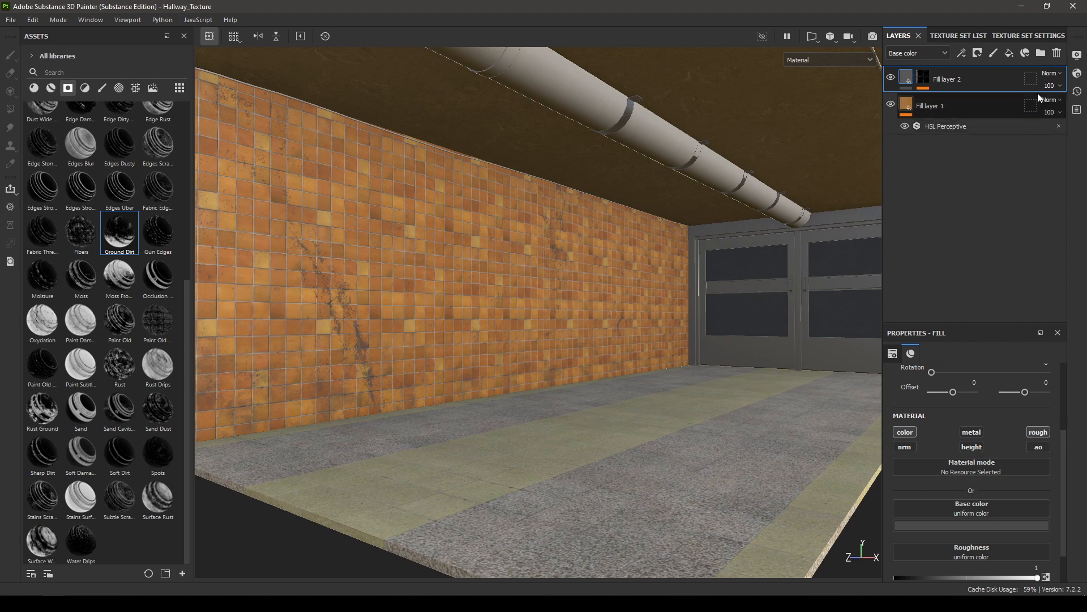
click(923, 78)
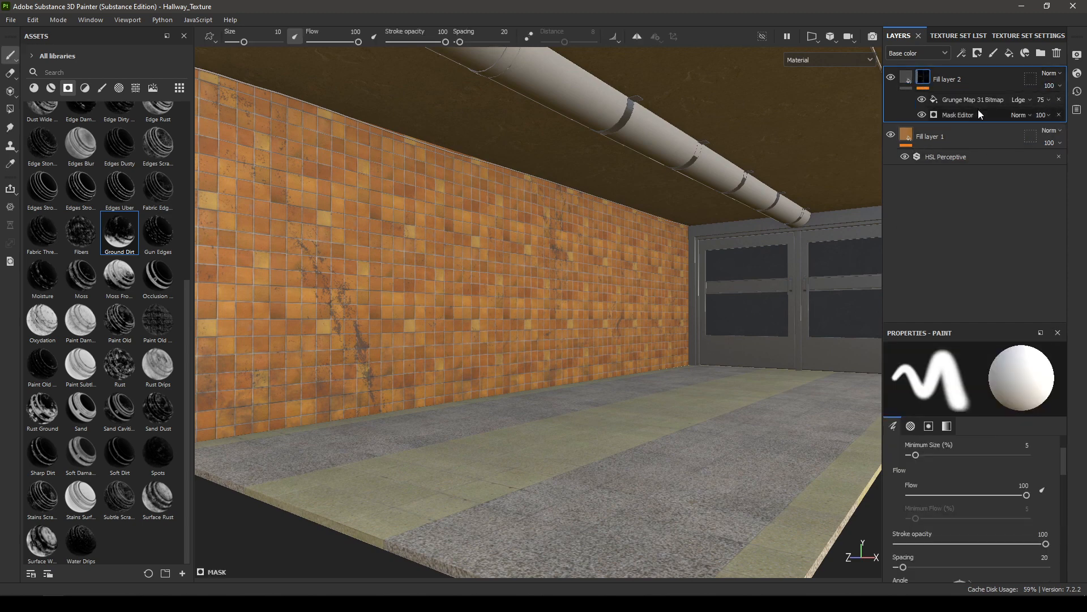
click(971, 116)
click(1051, 117)
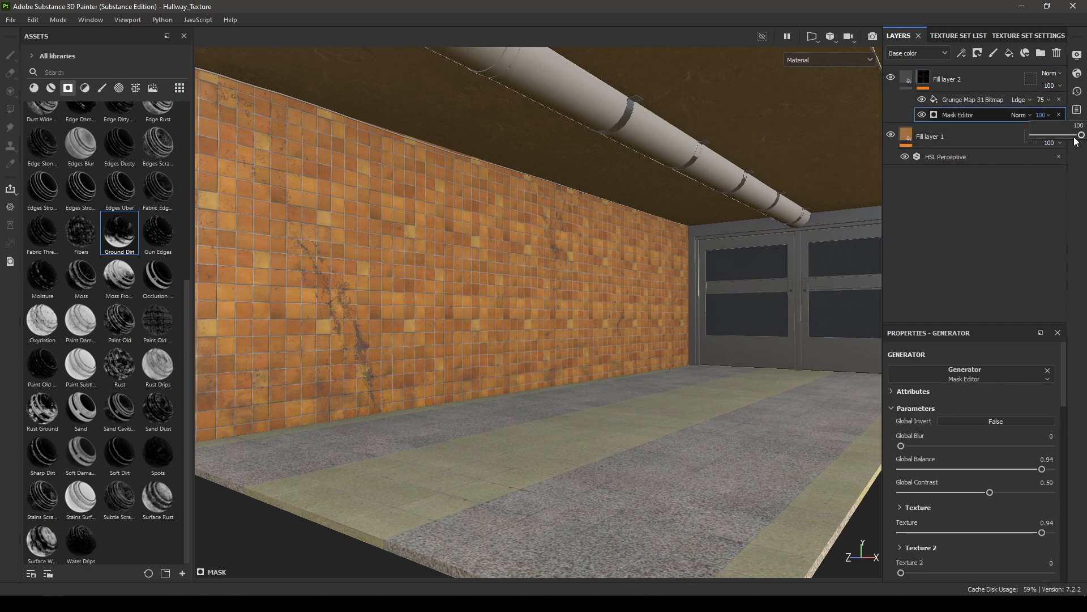
drag(1076, 141, 1055, 144)
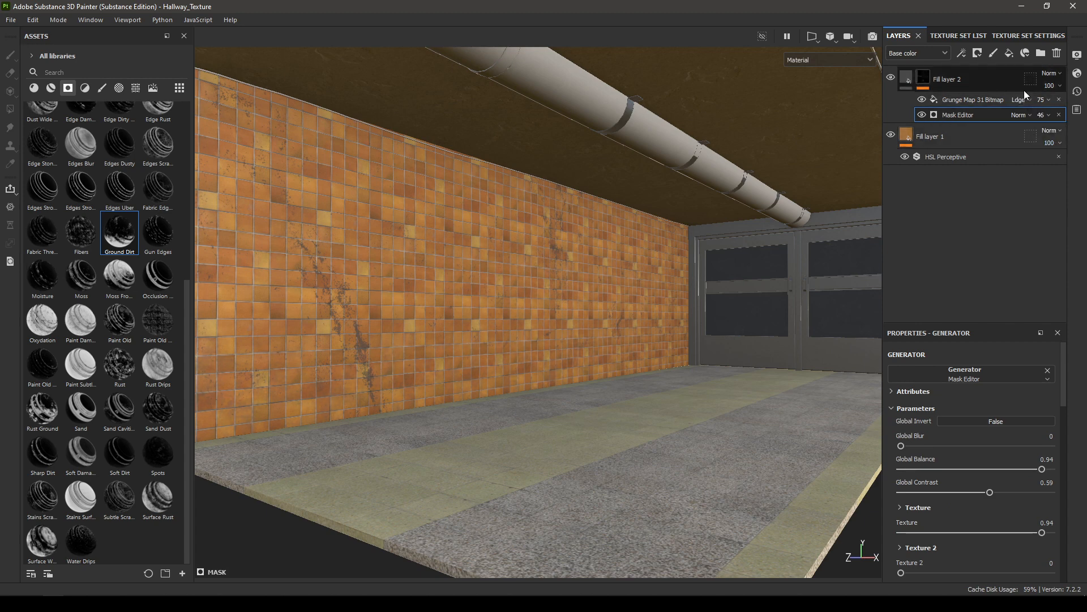
click(1041, 100)
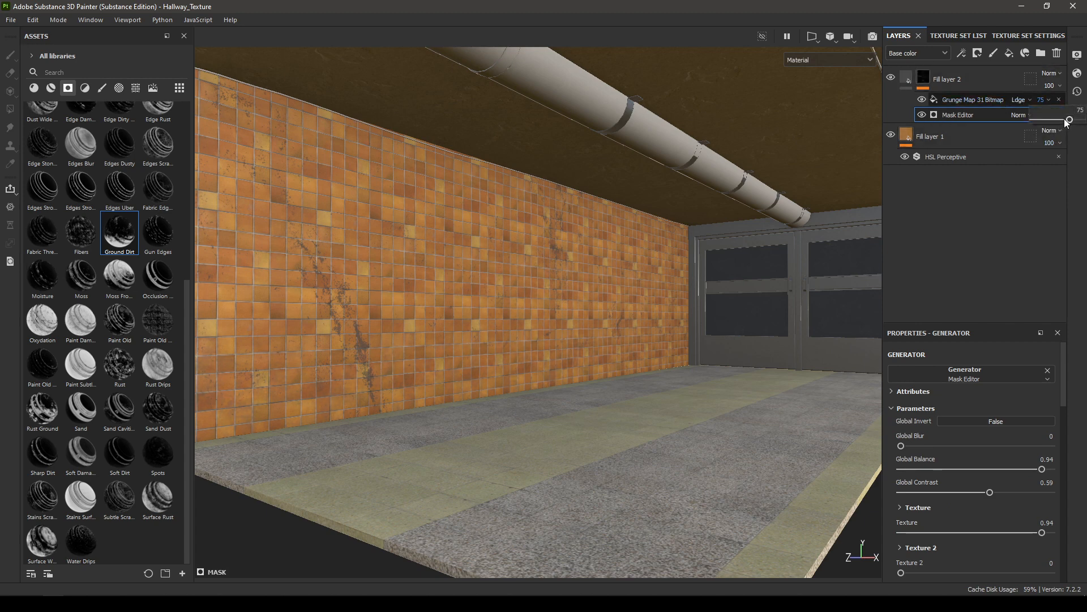
drag(1066, 124, 1046, 122)
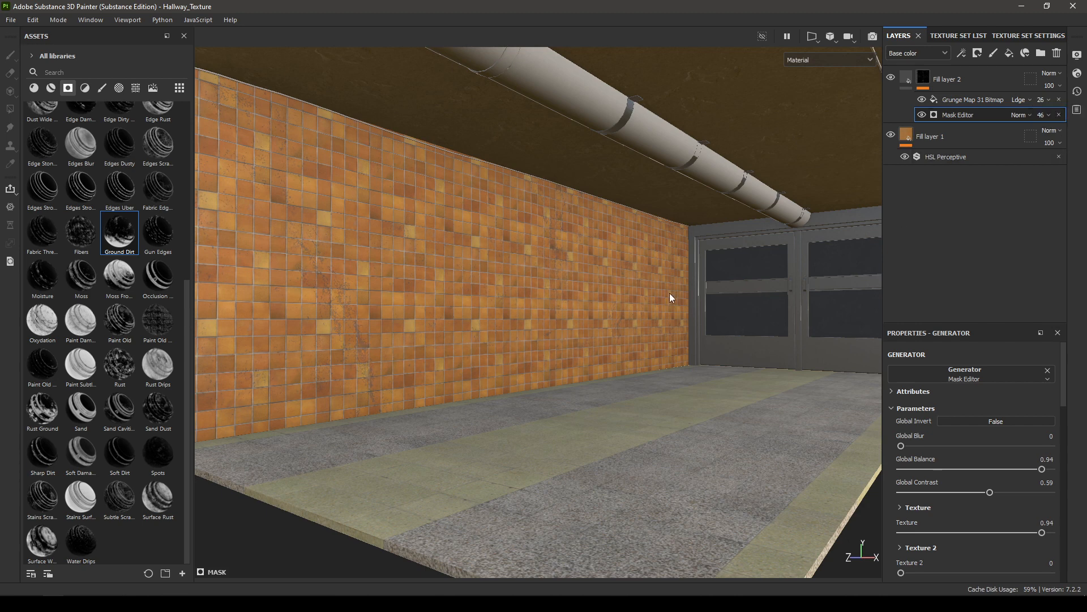
Step: Add a third fill layer on top with only the rough and height channels enabled, and set its roughness to 1
alt+drag(670, 297, 636, 311)
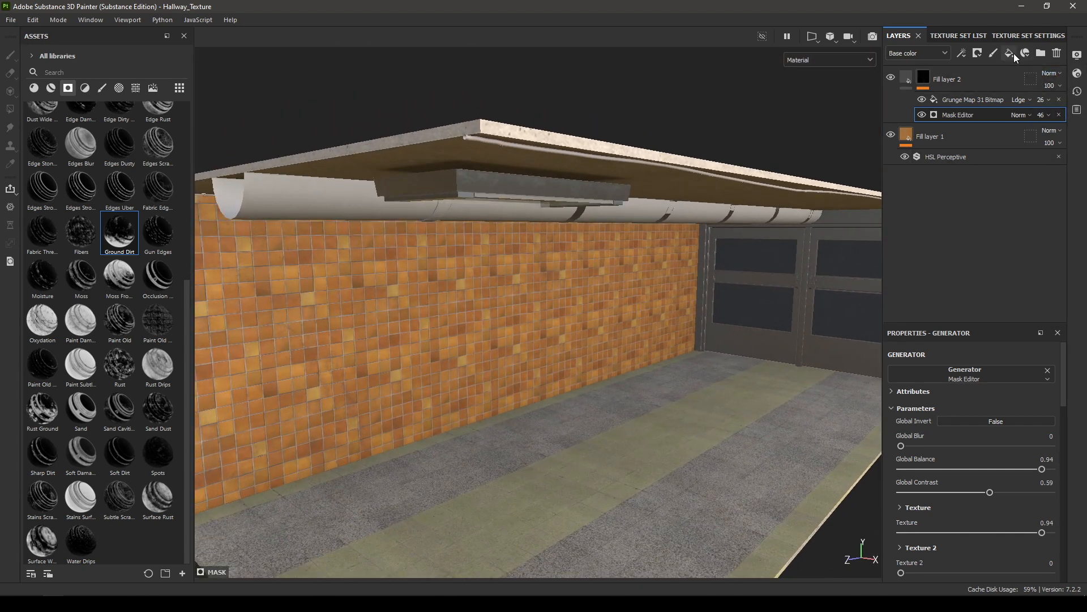
click(1013, 54)
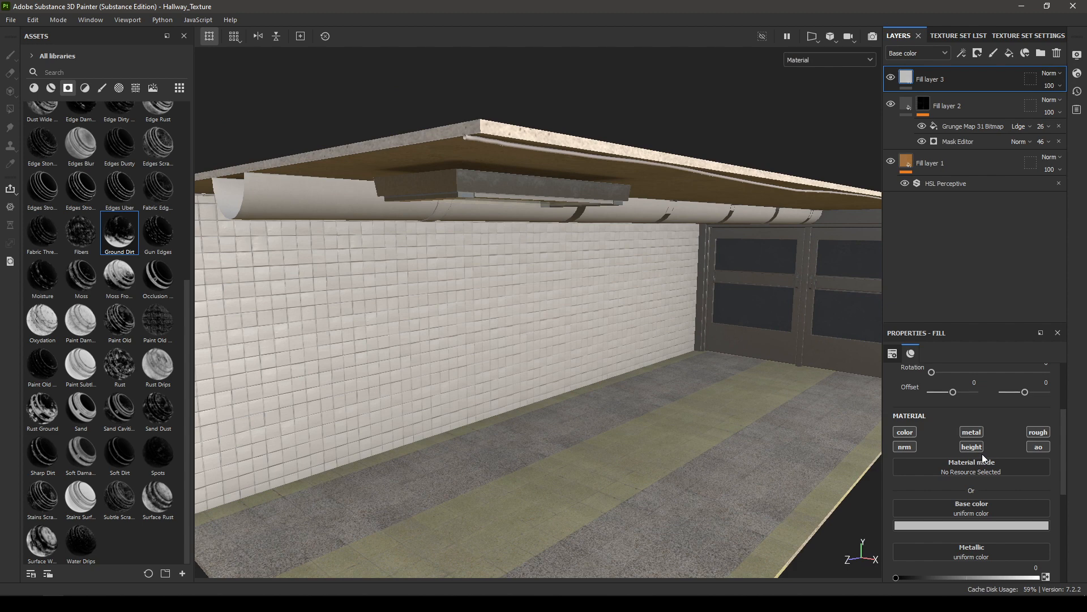
click(905, 432)
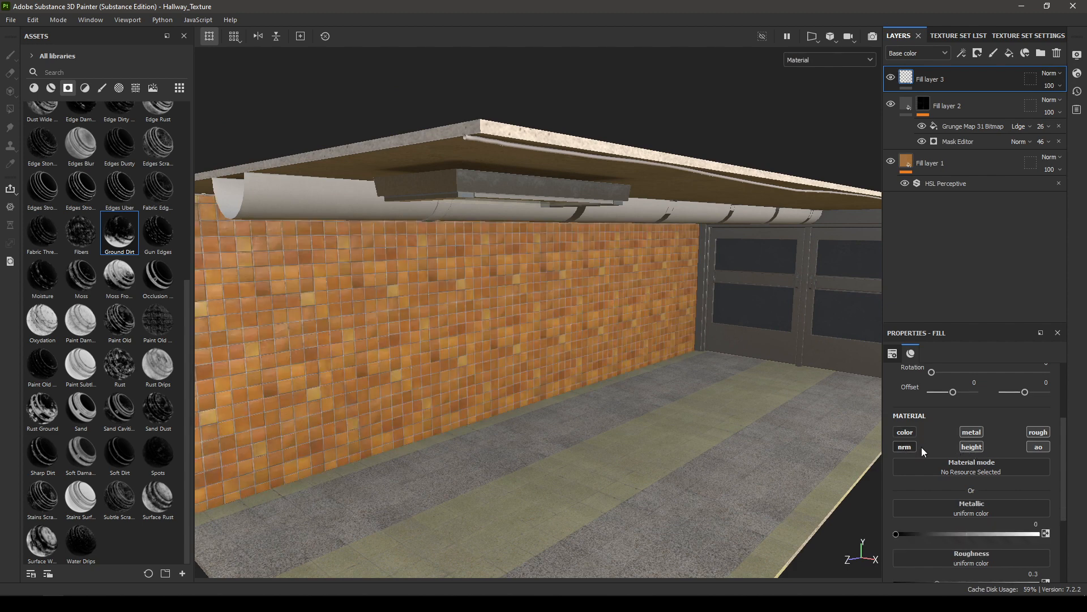
click(910, 449)
click(971, 433)
drag(937, 490, 1039, 490)
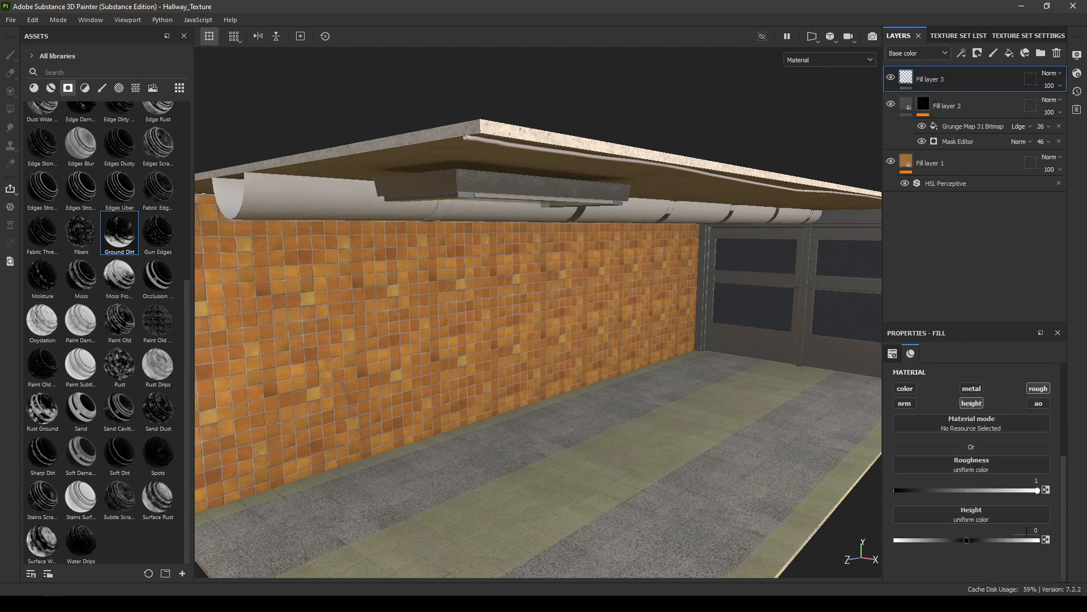
double_click(1034, 531)
Step: Add a black mask to Fill layer 3 and add a fill effect to that mask
right_click(944, 76)
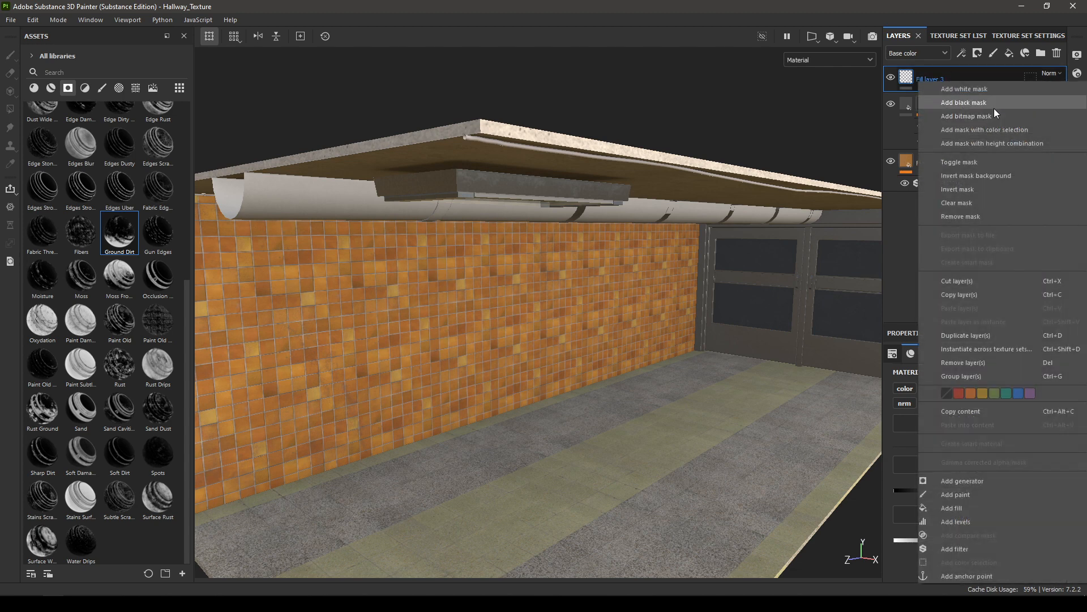
click(994, 107)
right_click(967, 77)
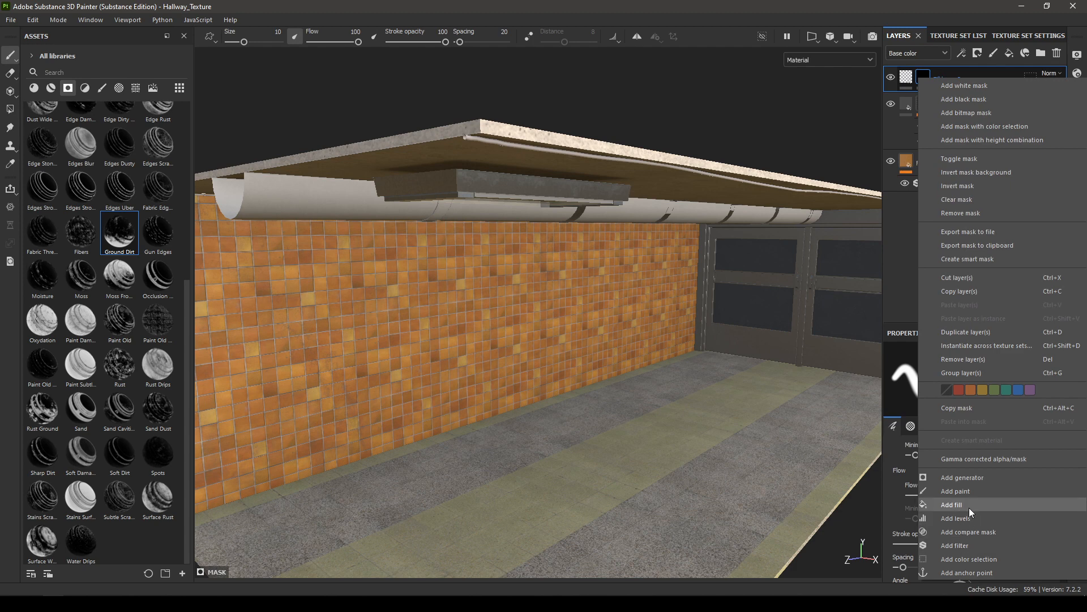
click(969, 505)
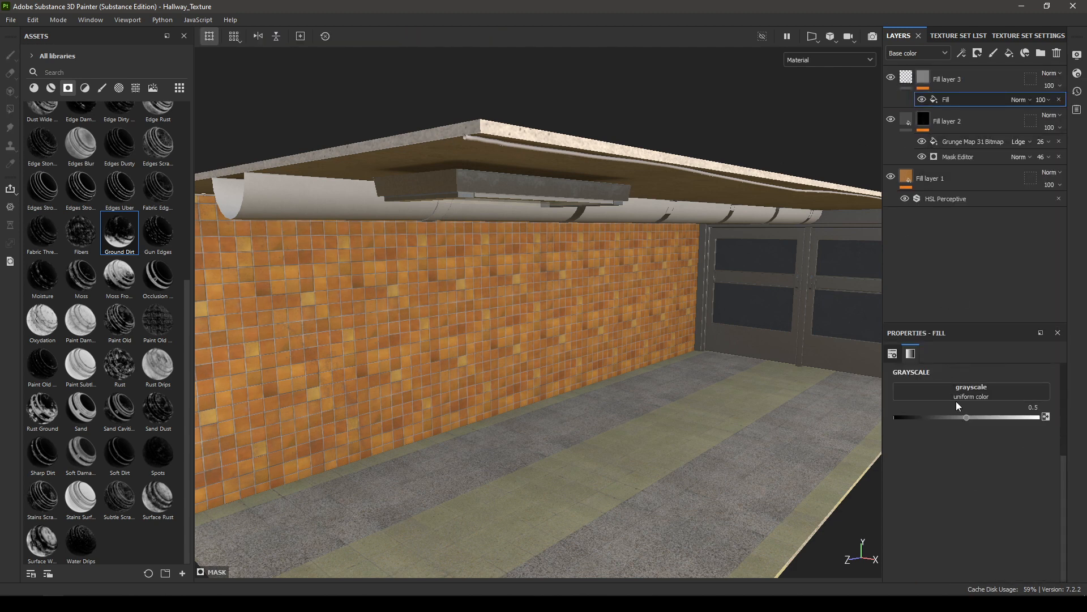
Step: Assign the Grunge Scratches Rough texture to the grayscale fill in Fill layer 3's mask
click(961, 398)
text(scr)
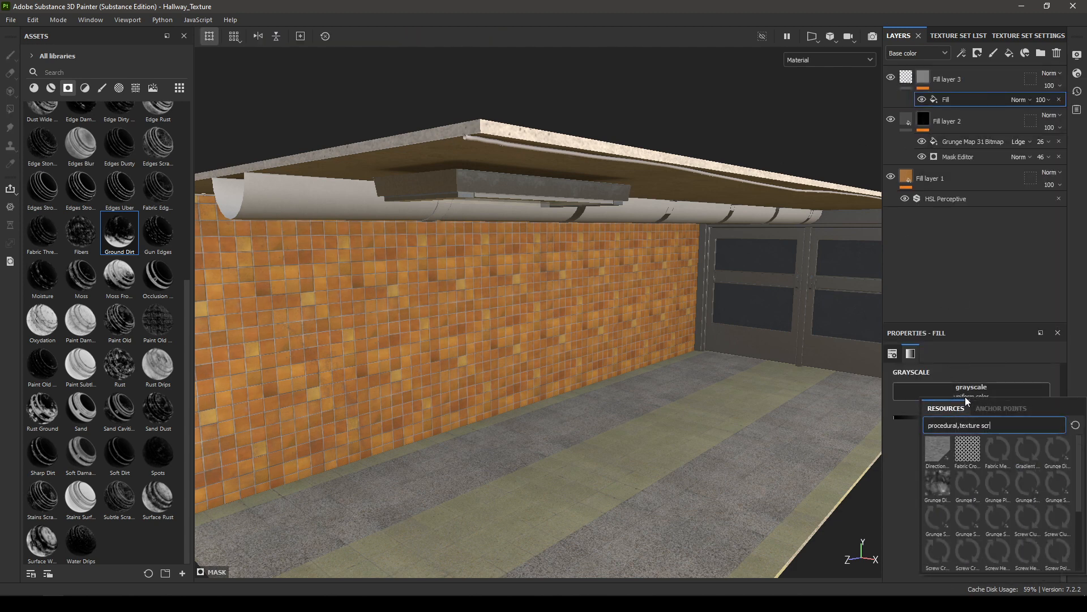
text(atc)
click(1028, 482)
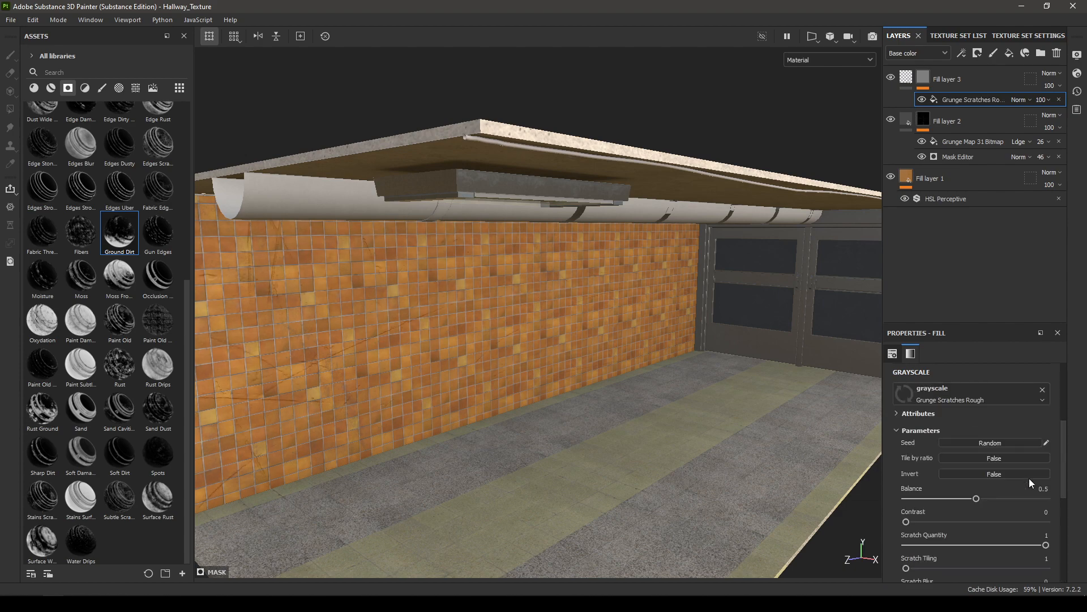
Step: Lower the balance of the Grunge Scratches Rough fill on the wall to 0.15
alt+drag(527, 390, 539, 301)
alt+right_drag(539, 301, 597, 407)
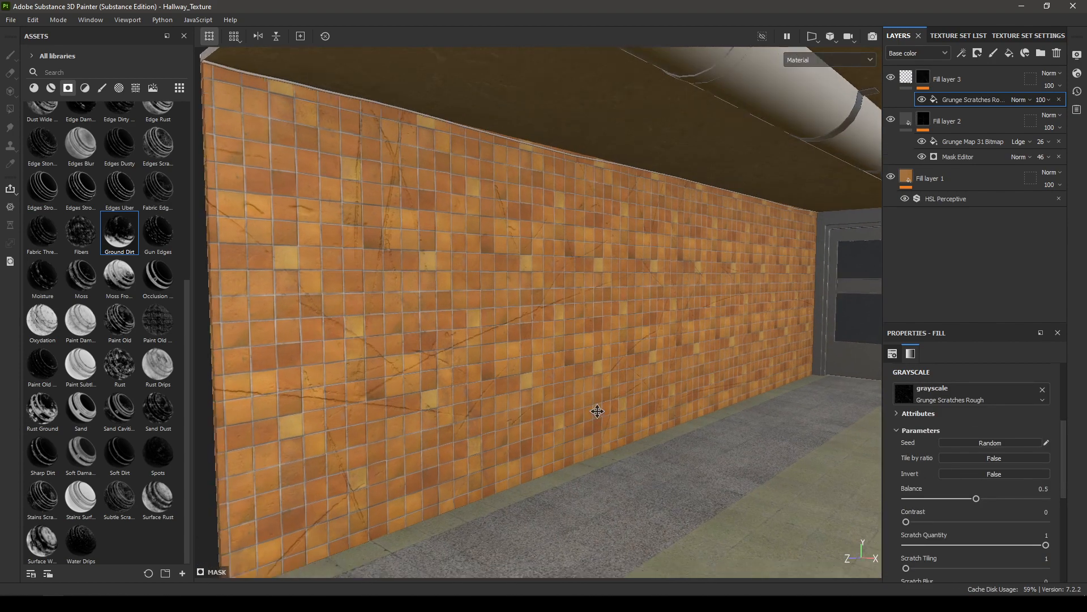
alt+drag(597, 408, 603, 385)
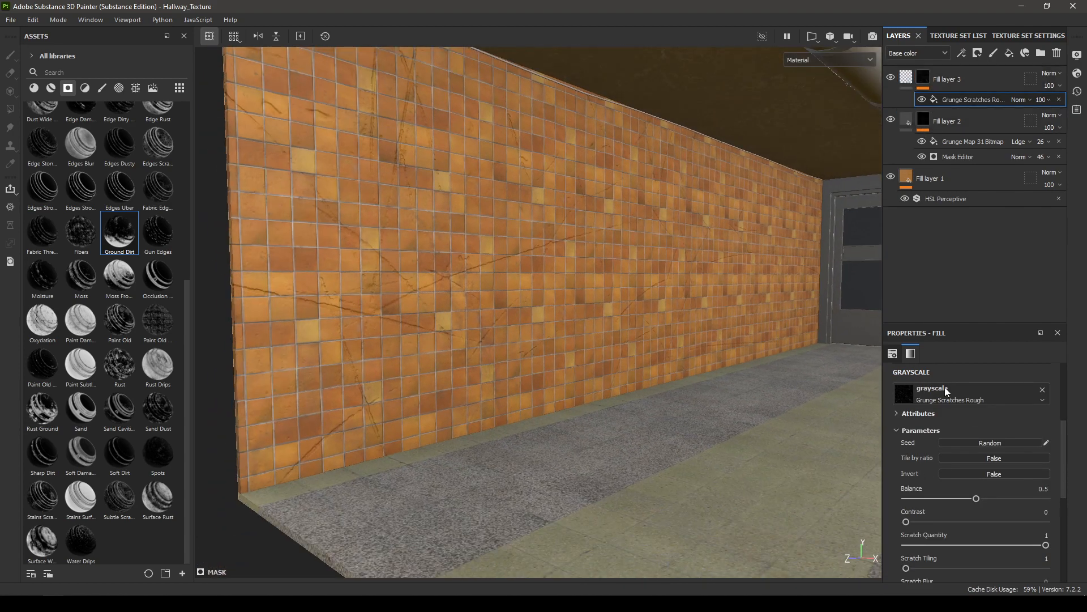
drag(967, 499, 946, 504)
key(Delete)
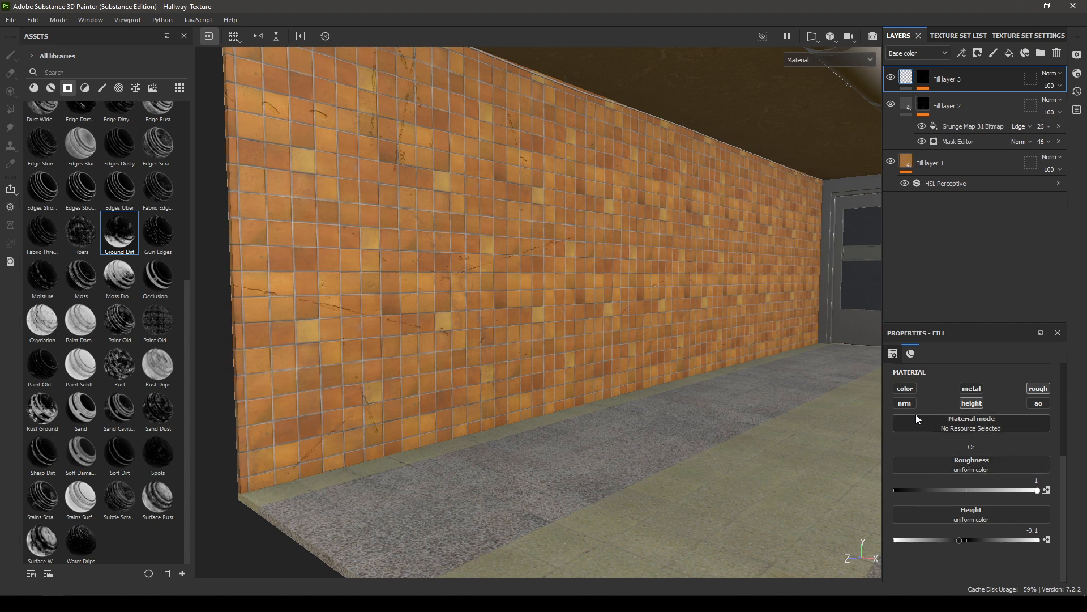
Step: Enable the color channel on Fill layer 3 and darken its base color to hex 7d7d7d
click(908, 388)
click(983, 482)
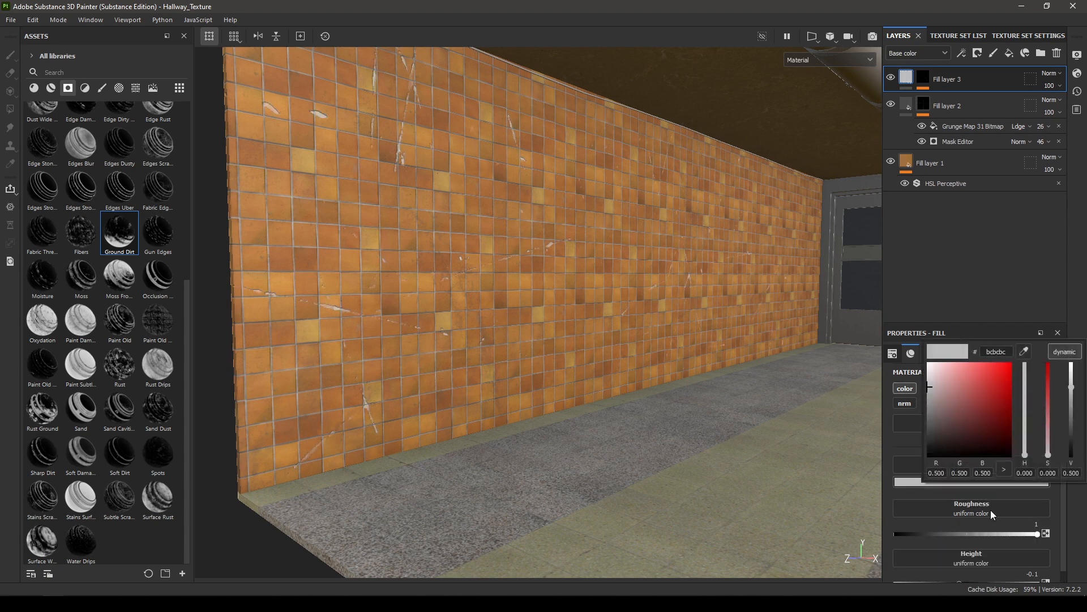
drag(1071, 387, 1071, 401)
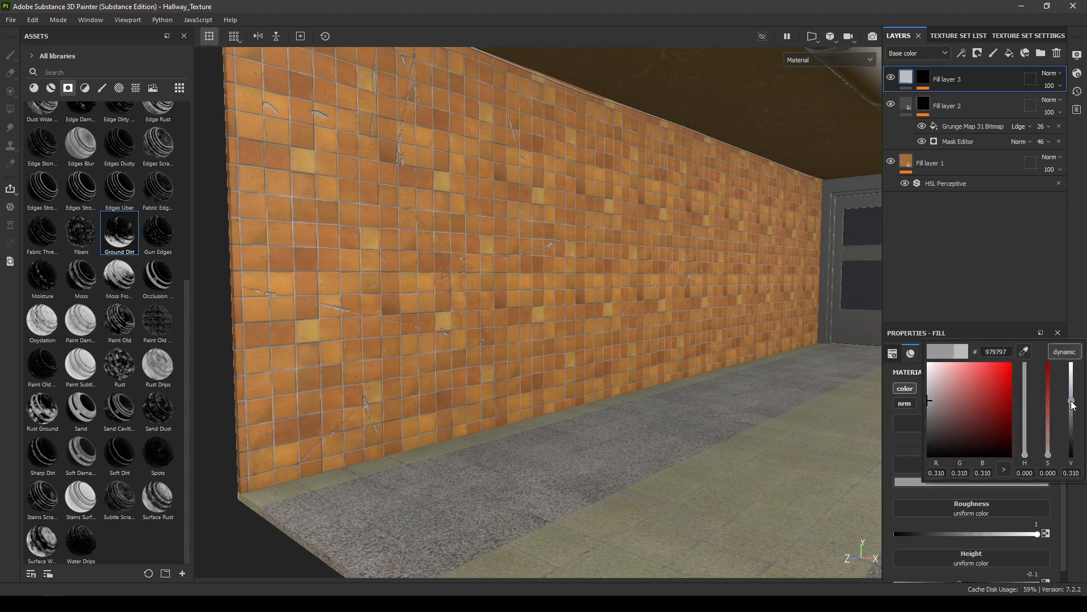
alt+drag(595, 365, 568, 374)
alt+right_drag(567, 374, 607, 432)
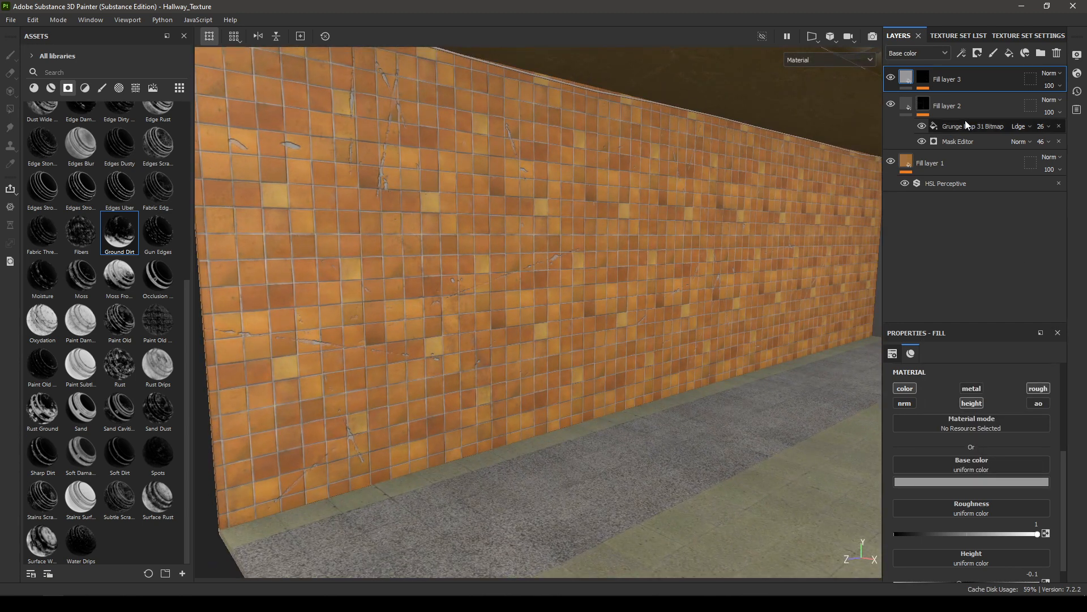
click(1017, 482)
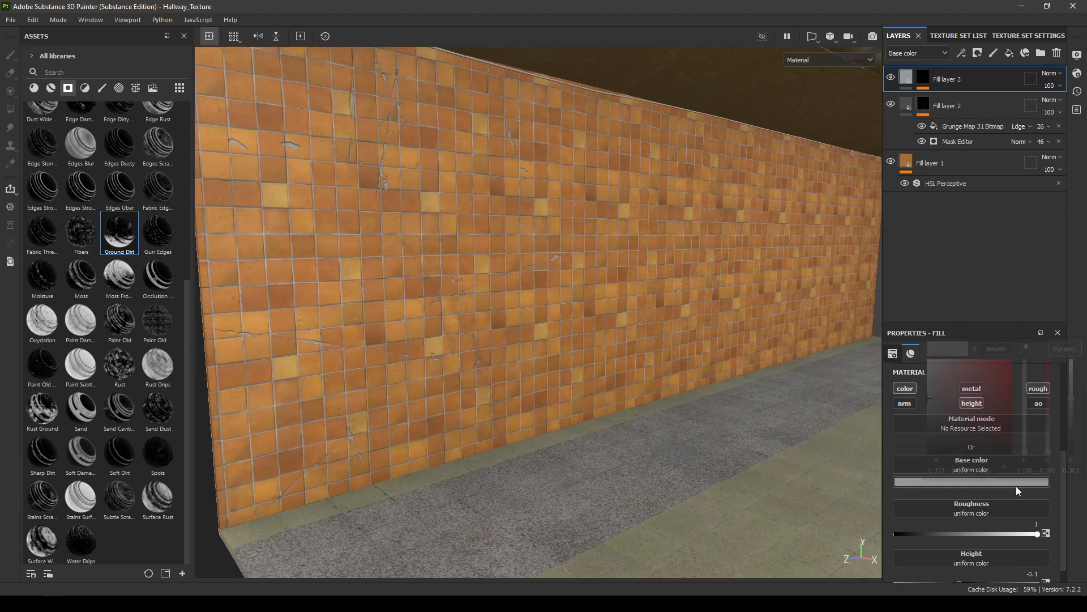
drag(1071, 399, 1072, 412)
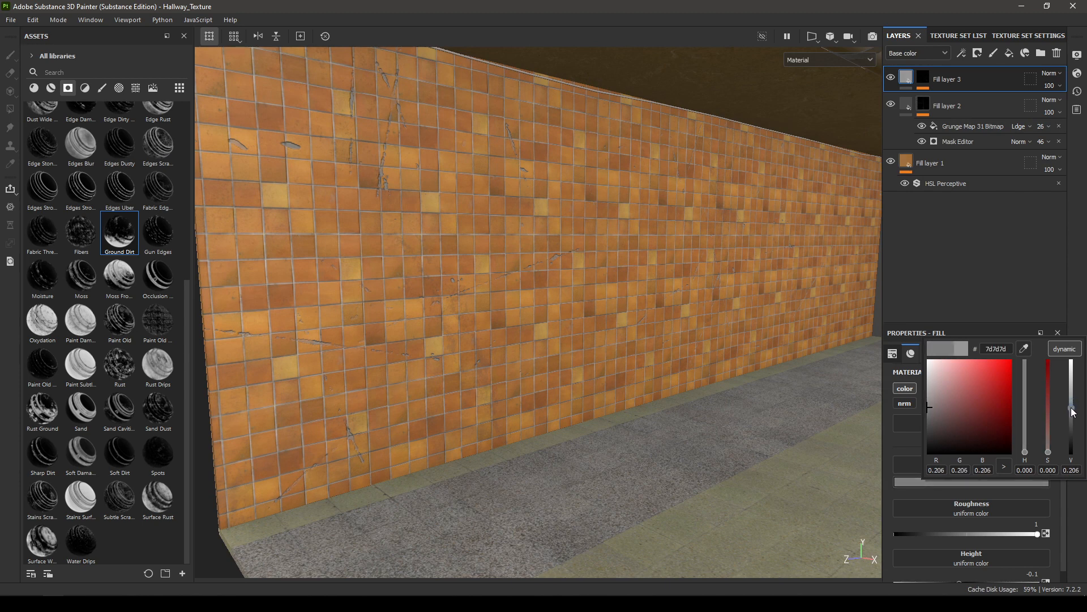
Step: Switch the Grunge Scratches Rough fill in Fill layer 3's mask to tri-planar projection and inspect the wall
click(924, 77)
click(957, 99)
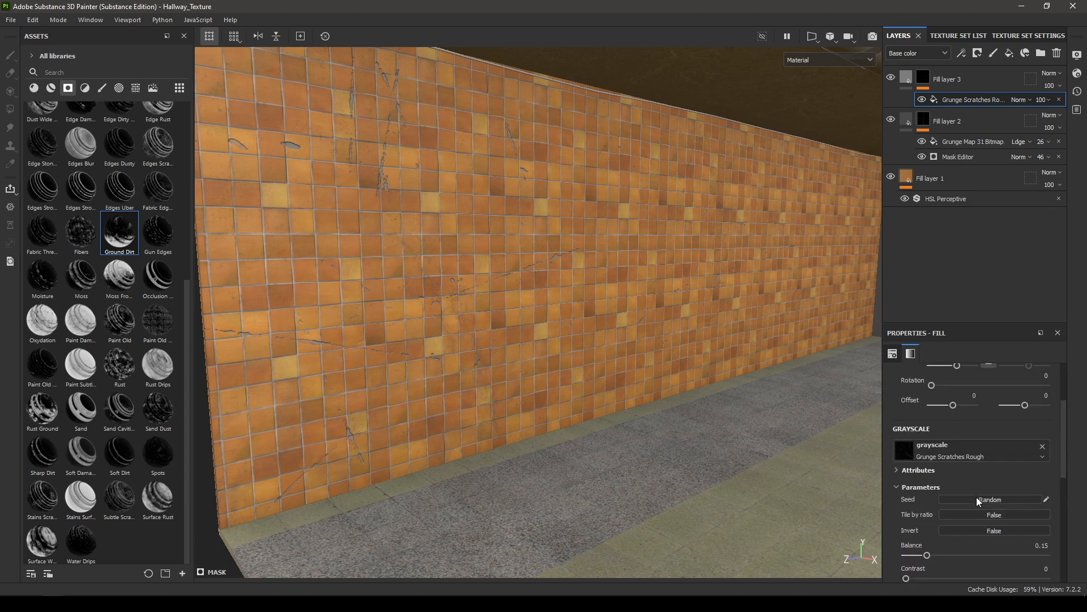
click(963, 395)
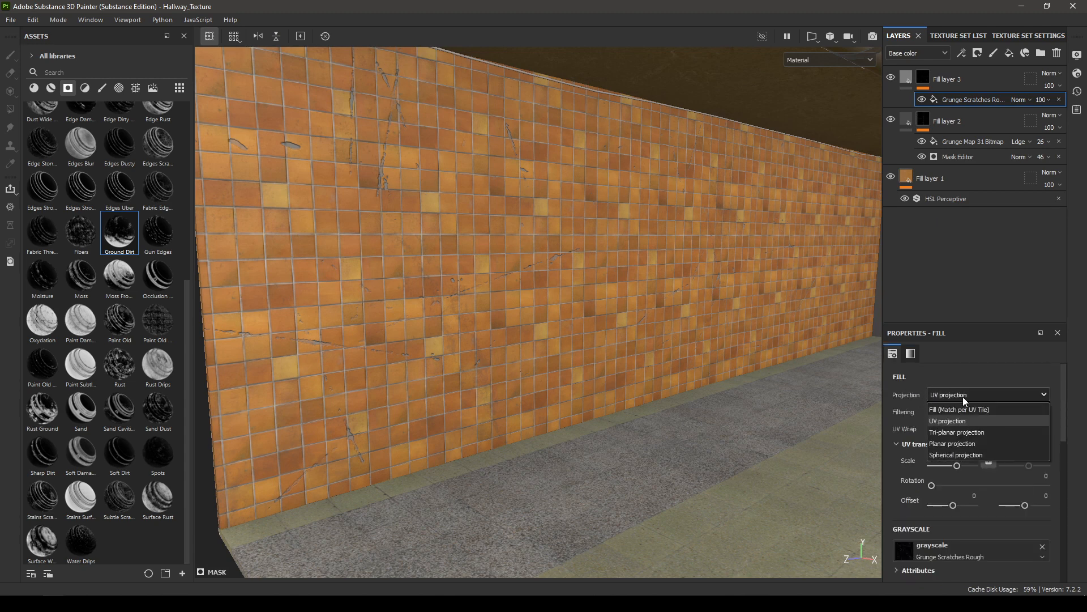
click(962, 432)
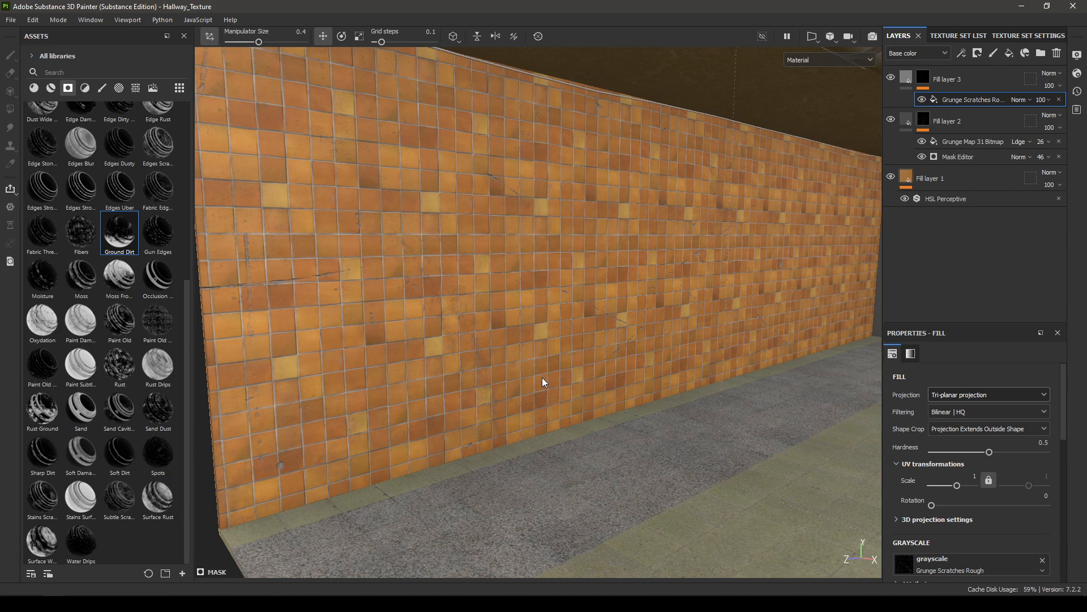
alt+drag(542, 377, 448, 359)
alt+right_drag(686, 280, 688, 231)
alt+drag(687, 231, 779, 241)
alt+right_drag(779, 241, 807, 327)
alt+drag(751, 376, 686, 371)
alt+drag(643, 380, 728, 376)
Step: Add a second fill layer on top in the Floor texture set and give it tri-planar projection
click(970, 35)
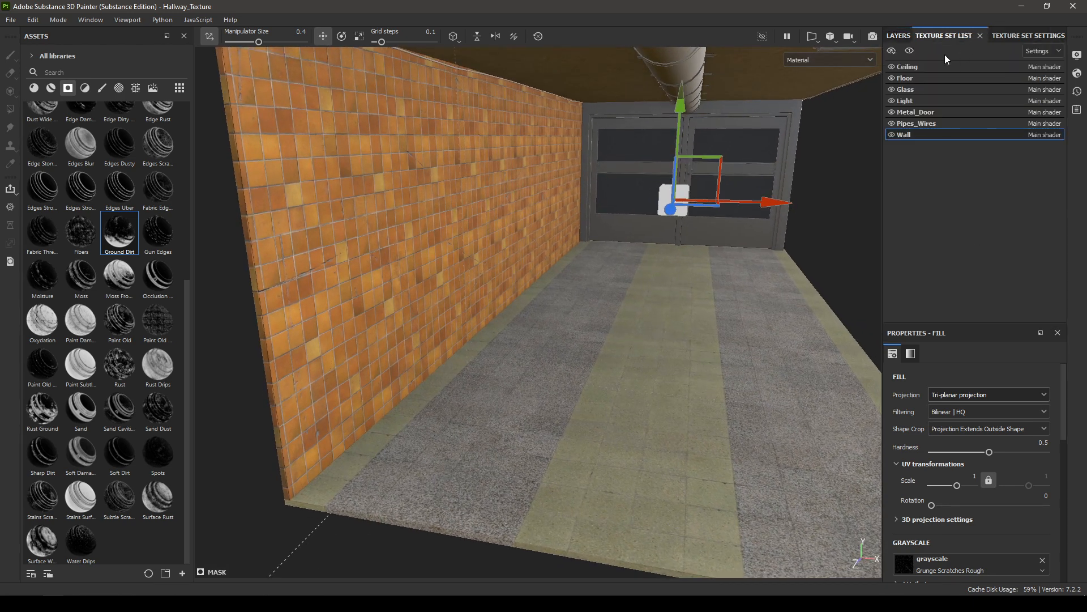
click(922, 79)
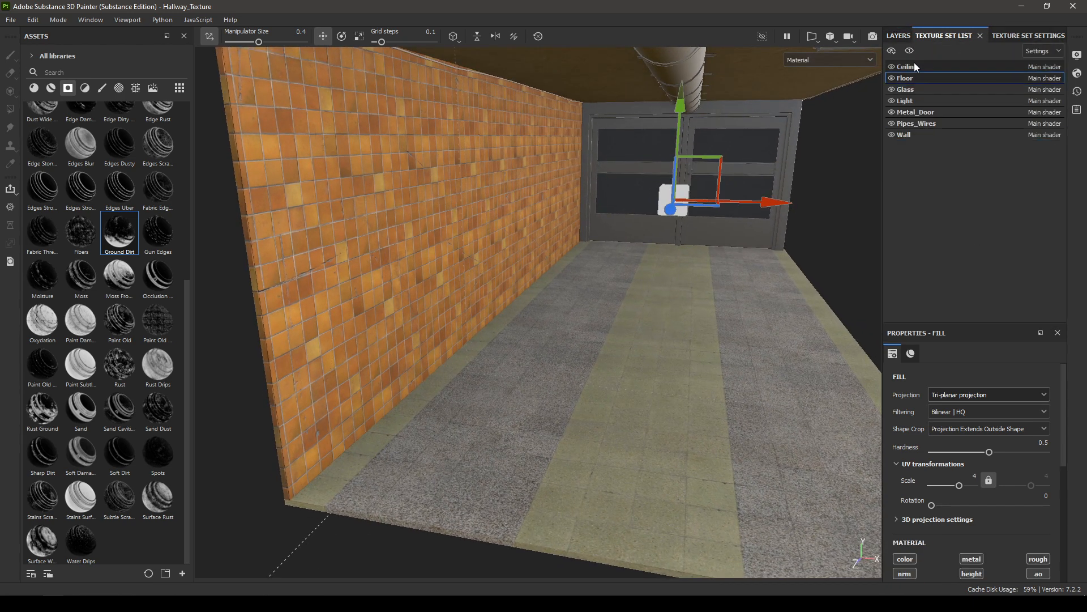
click(899, 36)
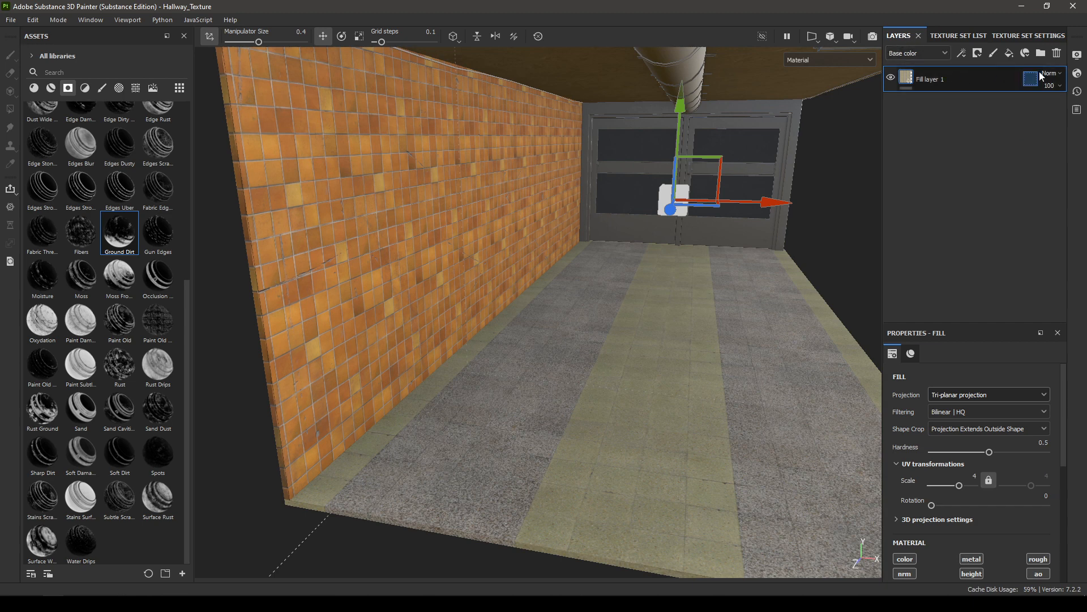
click(1009, 52)
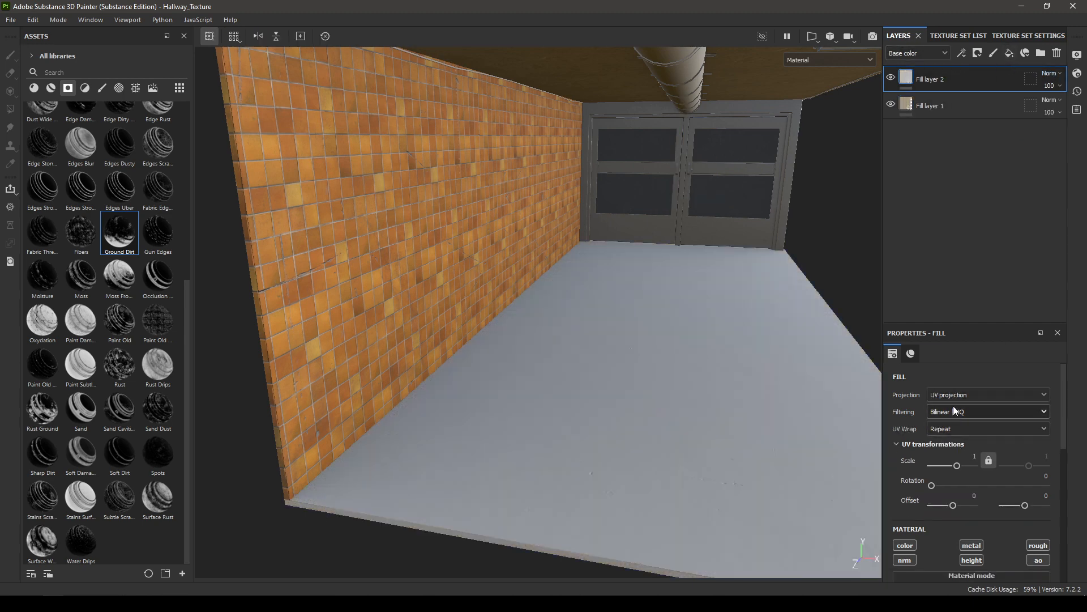
click(964, 397)
click(983, 424)
Step: Disable the normal, height, metal and AO channels on the floor's Fill layer 2, leaving color and roughness
scroll(969, 453, down, 4)
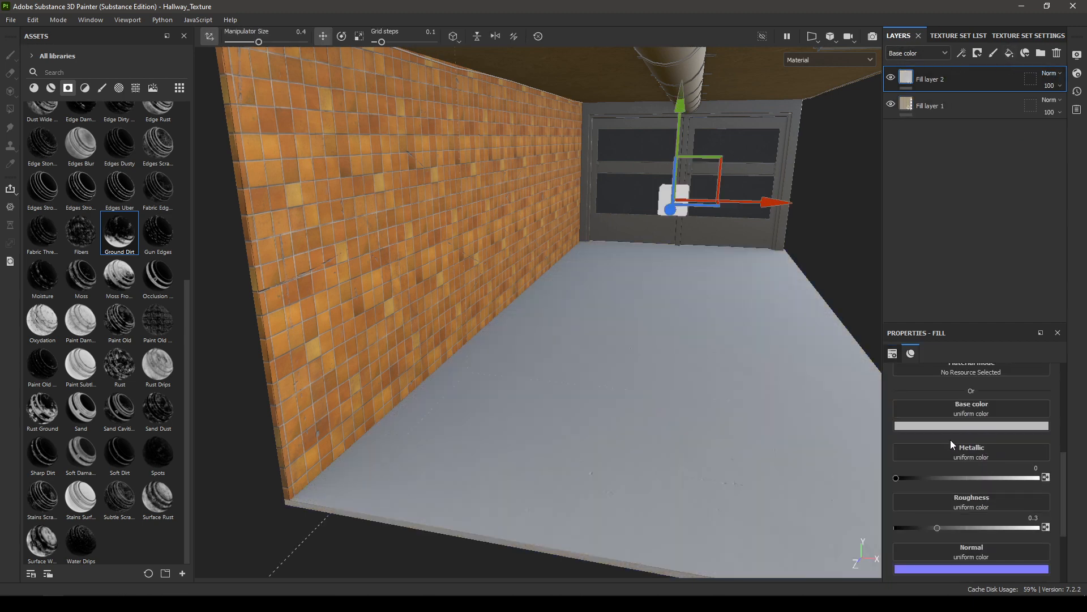
scroll(951, 440, up, 1)
click(904, 403)
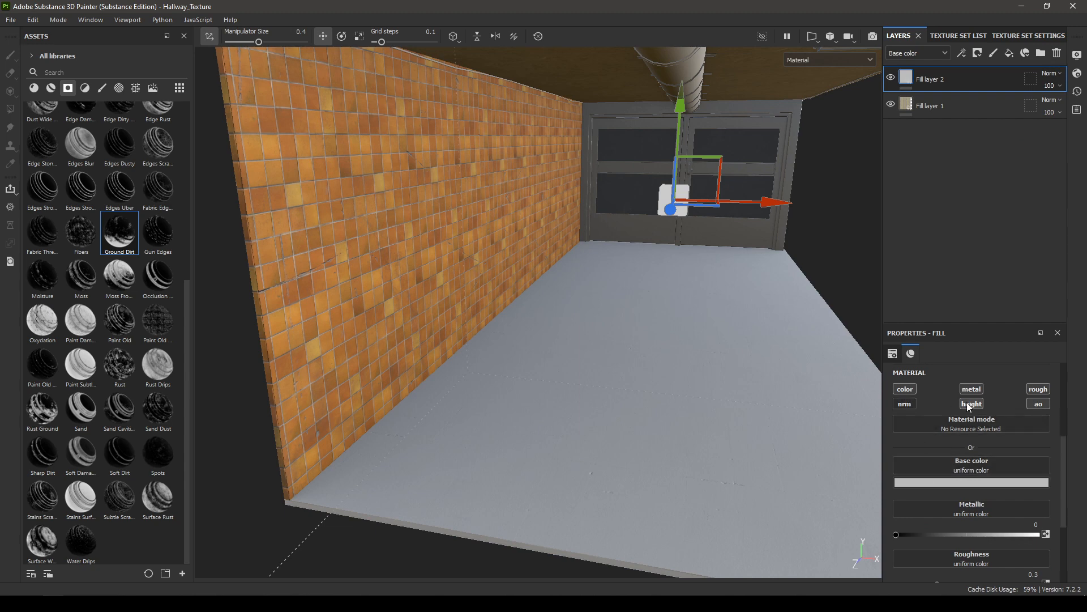
click(971, 404)
click(972, 389)
click(1038, 403)
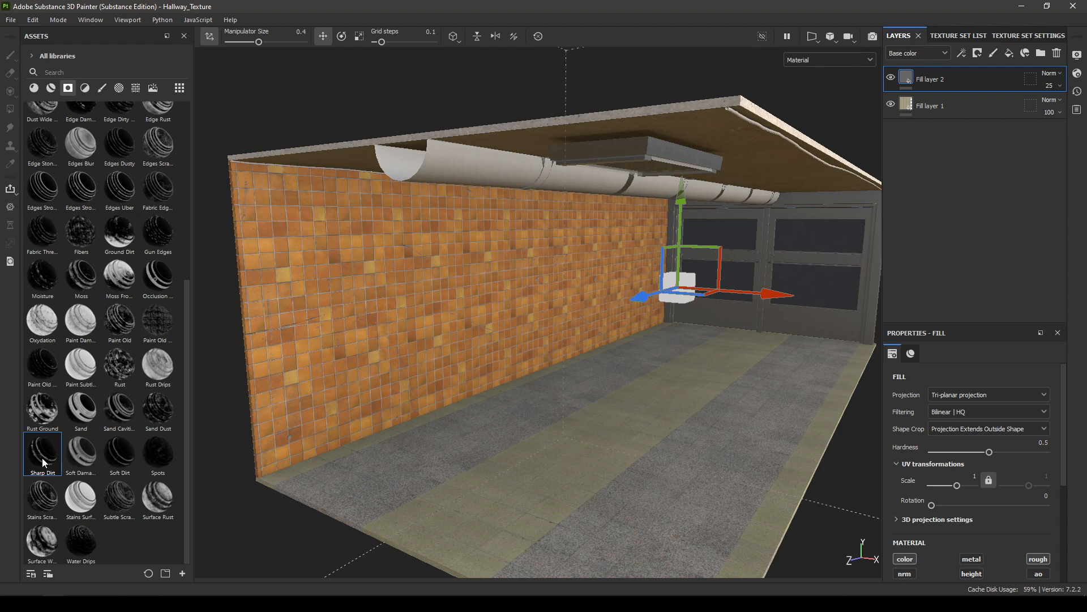
Step: Apply the Sharp Dirt smart mask to the floor's Fill layer 2 and set its Grunge Map 14 Bitmap to tri-planar projection
mouse_move(50, 462)
mouse_down()
mouse_move(126, 455)
mouse_move(970, 81)
mouse_move(960, 73)
mouse_up()
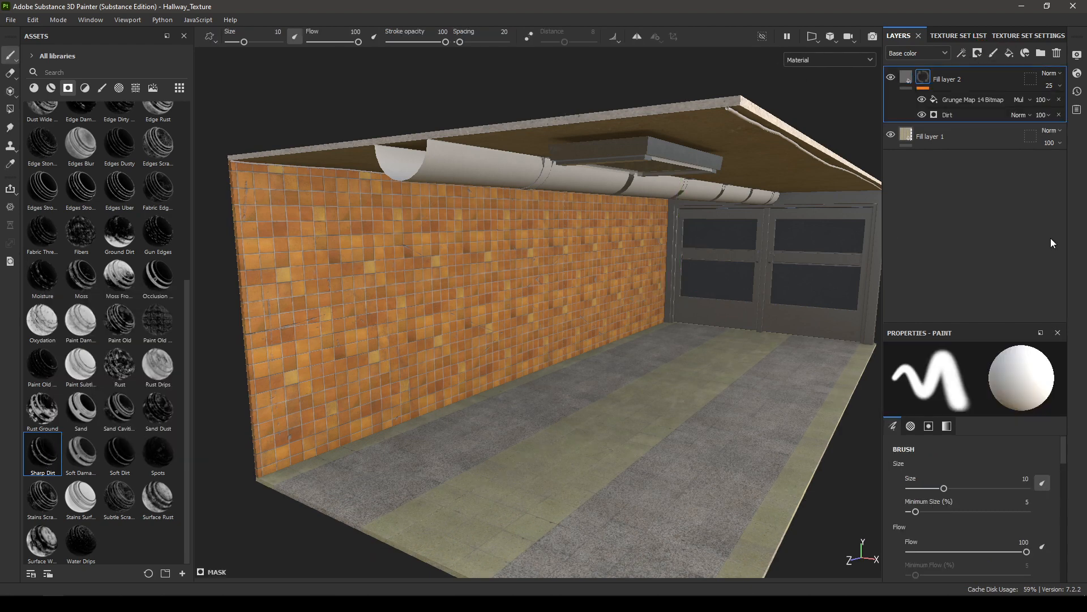
click(962, 100)
click(954, 394)
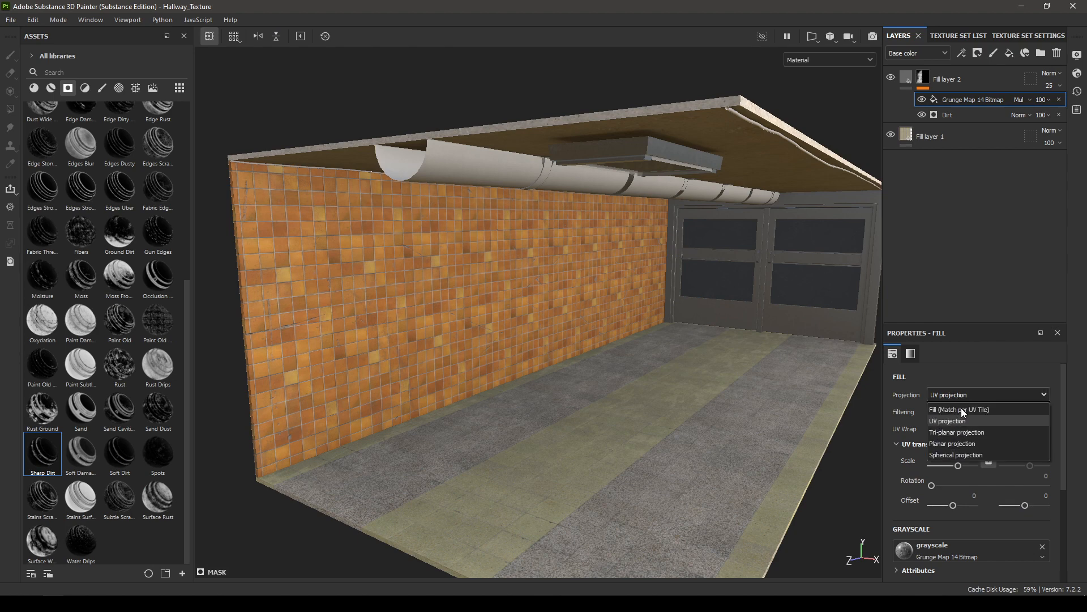
click(965, 429)
Step: Enable Use Triplanar on the floor mask's Dirt generator and lower its Dirt Level to 0.01
click(969, 113)
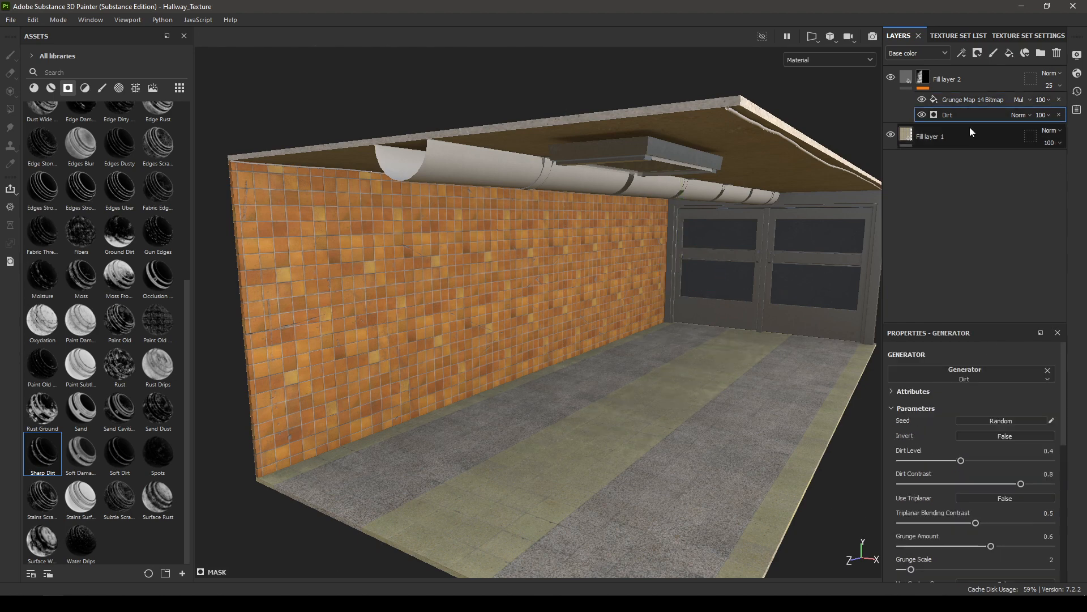
click(1007, 499)
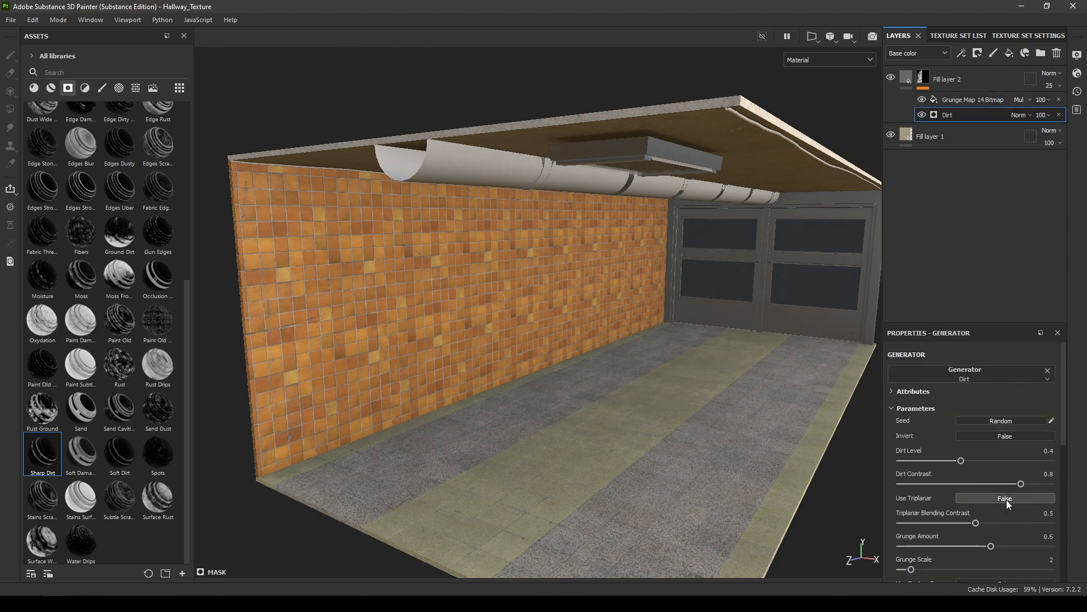
drag(961, 461, 982, 464)
alt+drag(600, 393, 558, 336)
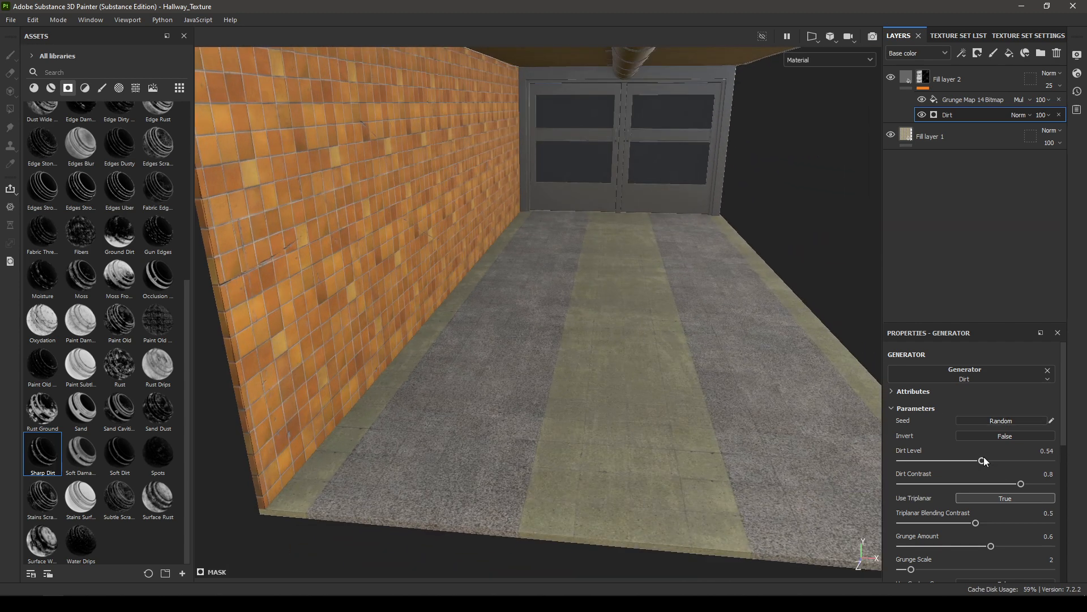
drag(1040, 461, 1055, 461)
drag(954, 459, 900, 460)
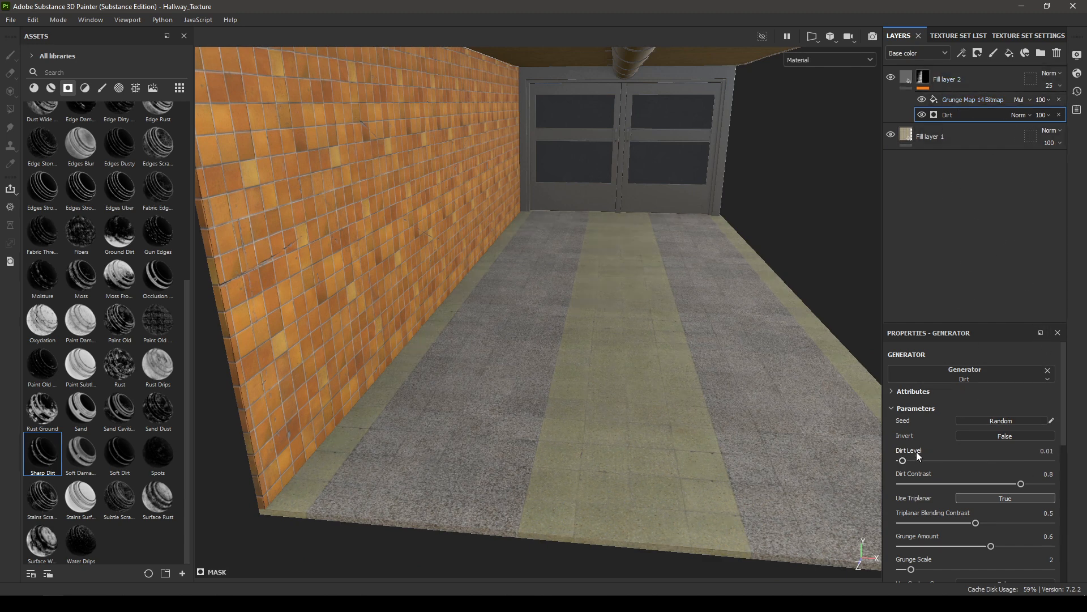
Step: Raise the opacity of the floor's Fill layer 2 to 100
click(974, 81)
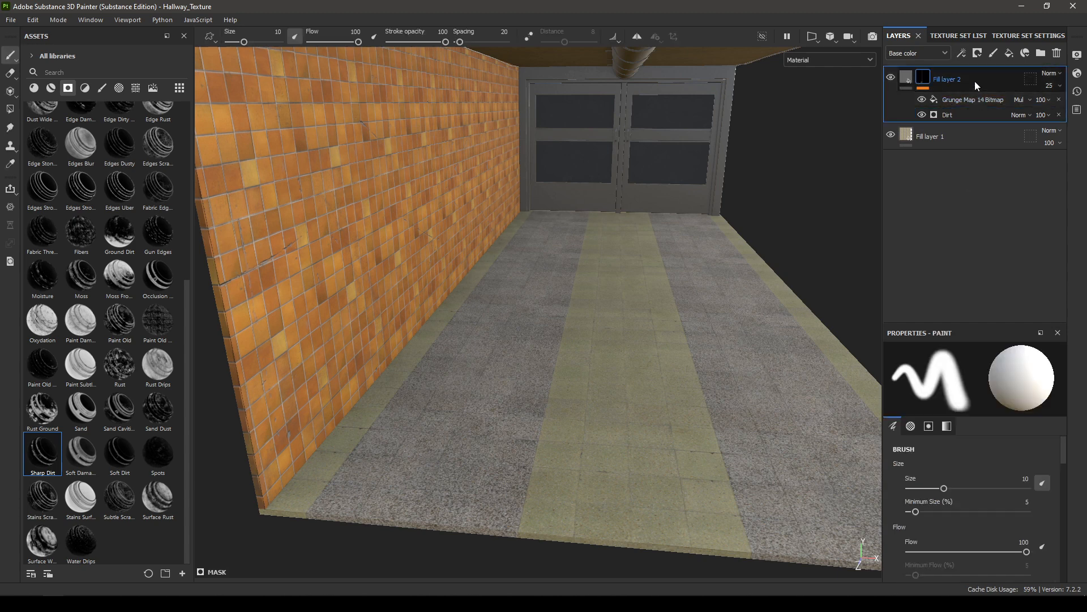
click(954, 35)
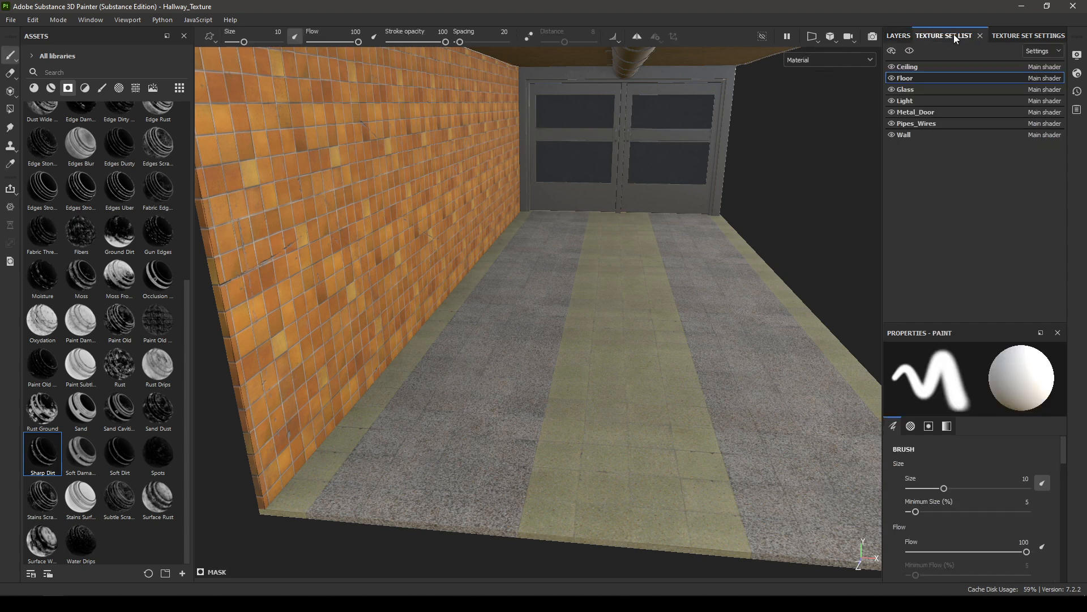
click(904, 35)
alt+drag(821, 289, 814, 346)
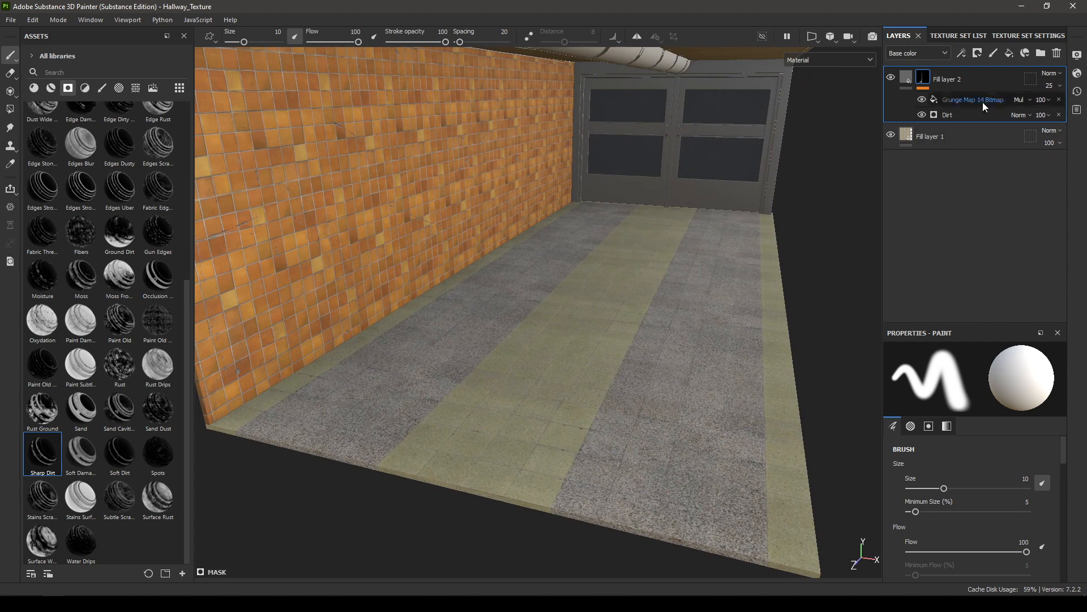
click(1052, 86)
drag(1049, 104, 1072, 105)
Step: Set the Dirt Level of the floor mask's Dirt generator to 0.18
alt+drag(584, 227, 707, 224)
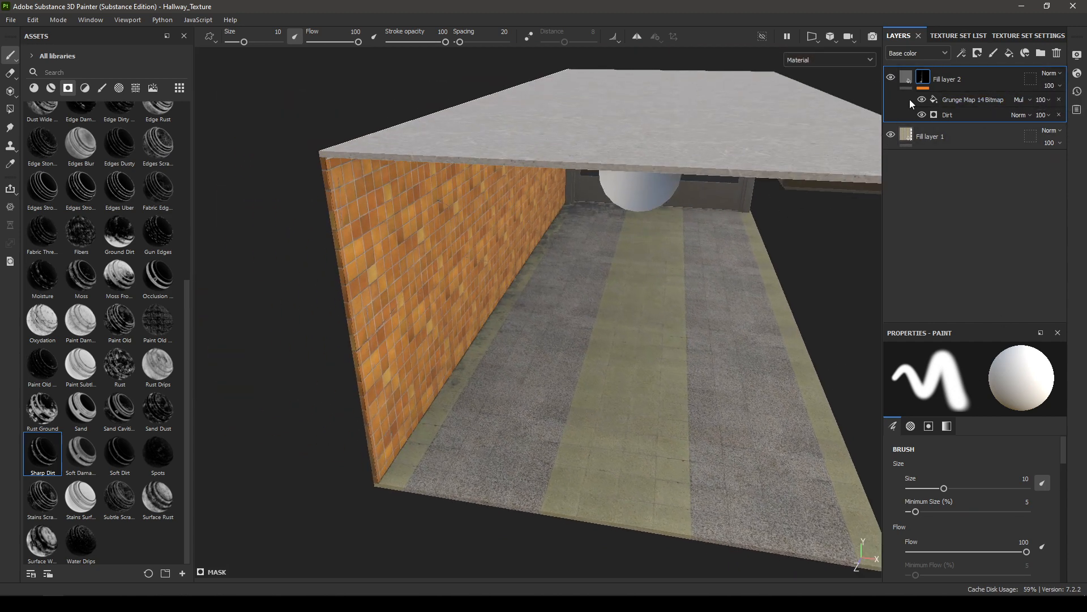
click(957, 115)
alt+drag(731, 385, 681, 329)
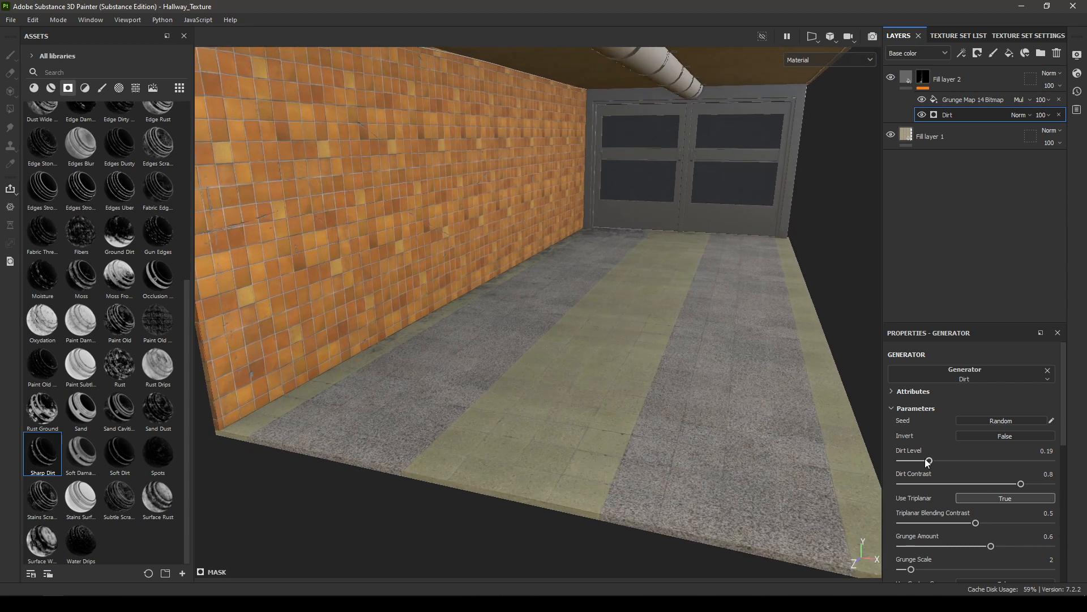
mouse_move(929, 460)
mouse_down()
mouse_move(947, 463)
mouse_move(929, 462)
mouse_up()
scroll(756, 241, up, 2)
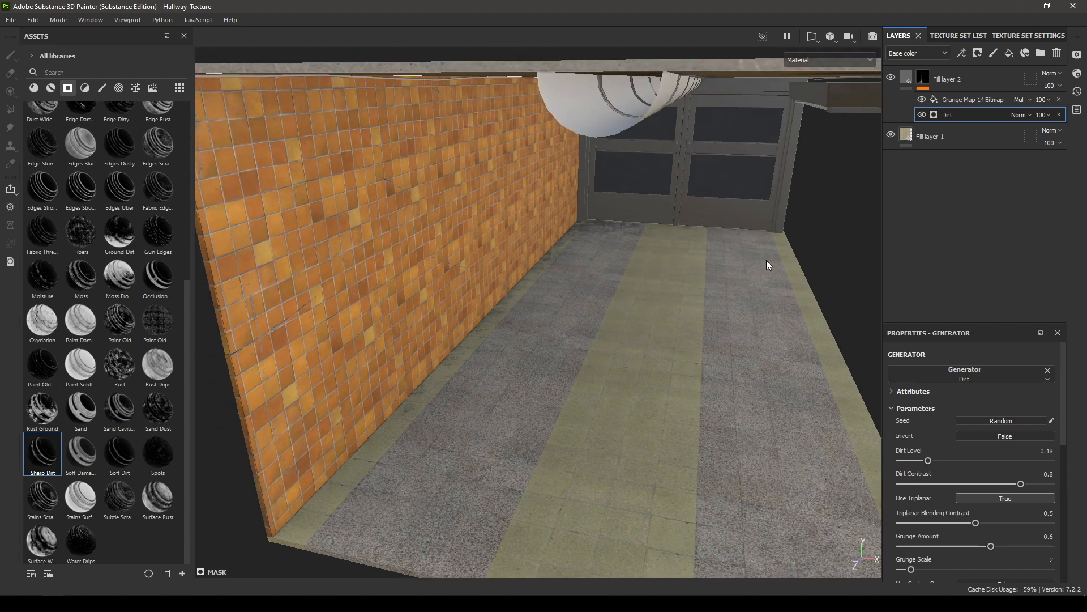
Step: Lower the Dirt generator's opacity to 33 in the mask of the floor's Fill layer 2
click(1044, 115)
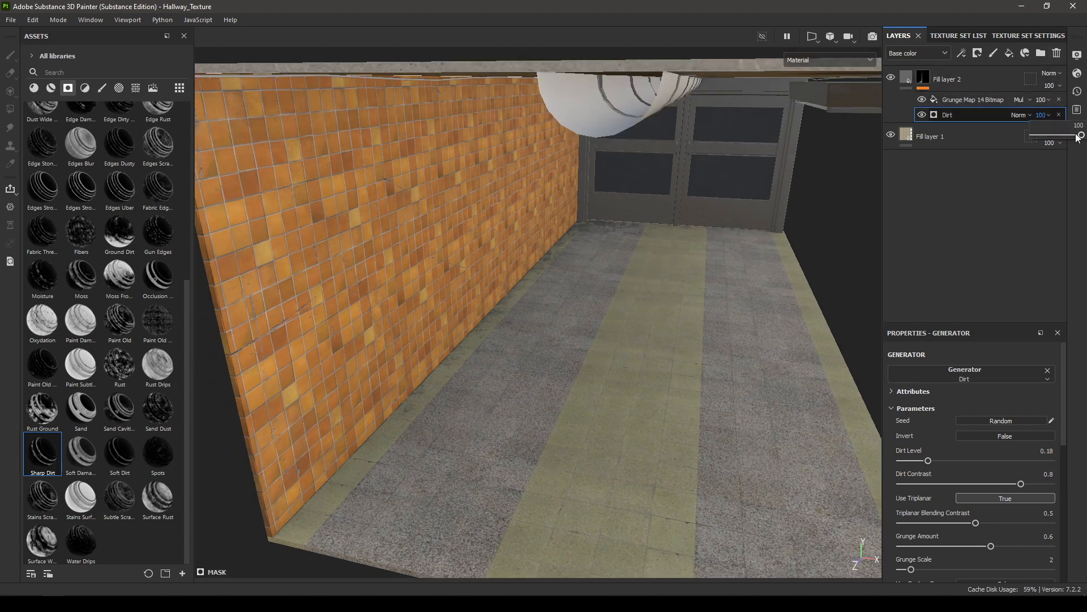
drag(1081, 135, 1050, 137)
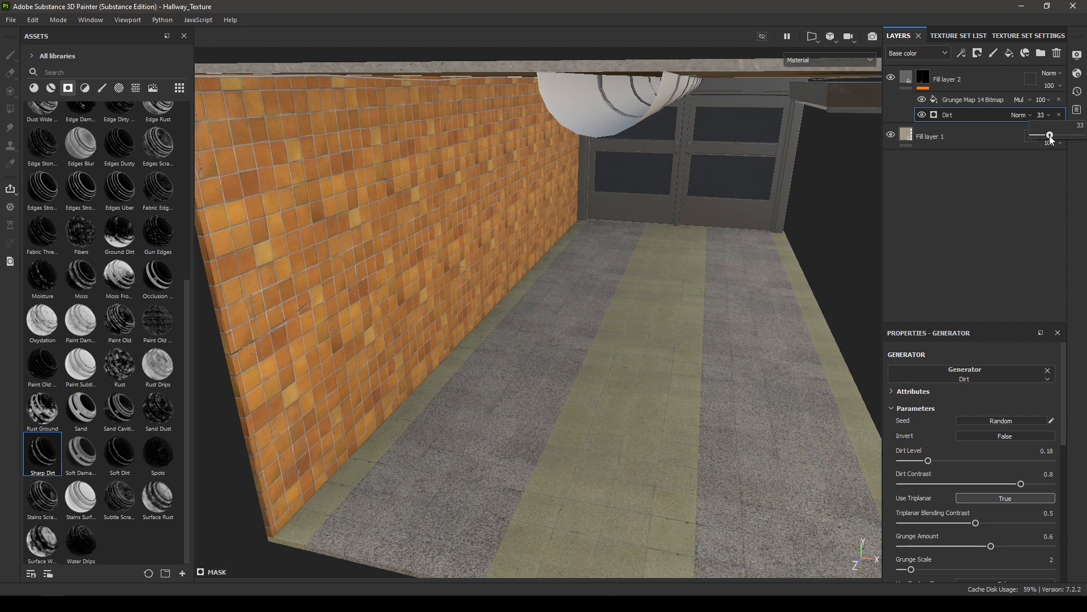
alt+drag(742, 255, 691, 284)
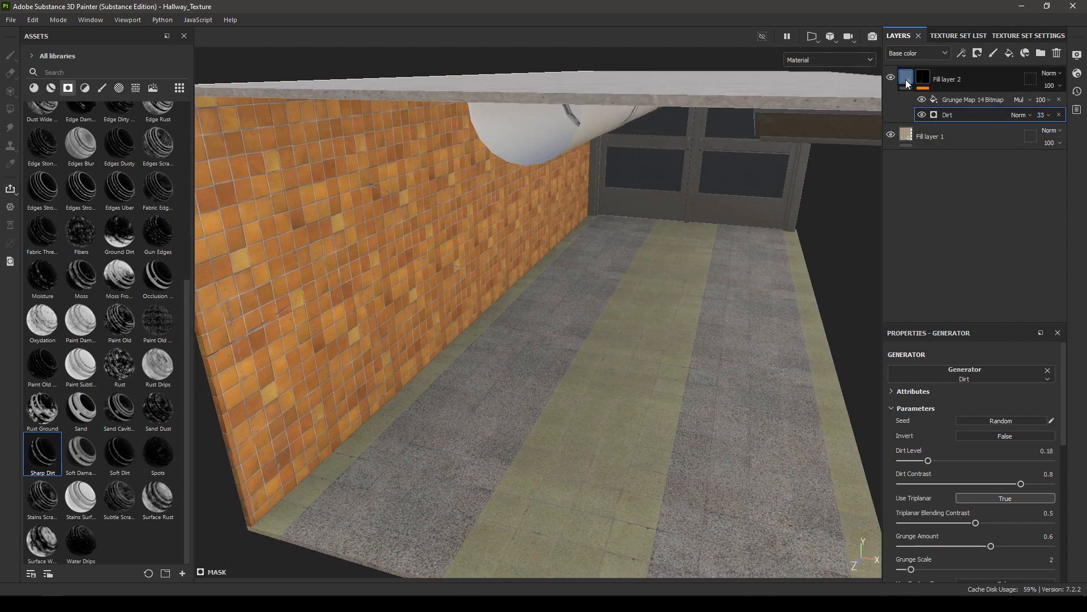
Step: Examine the textured floor, tiled wall and ceiling of the hallway from several angles
alt+right_drag(680, 367, 617, 238)
alt+drag(617, 238, 654, 229)
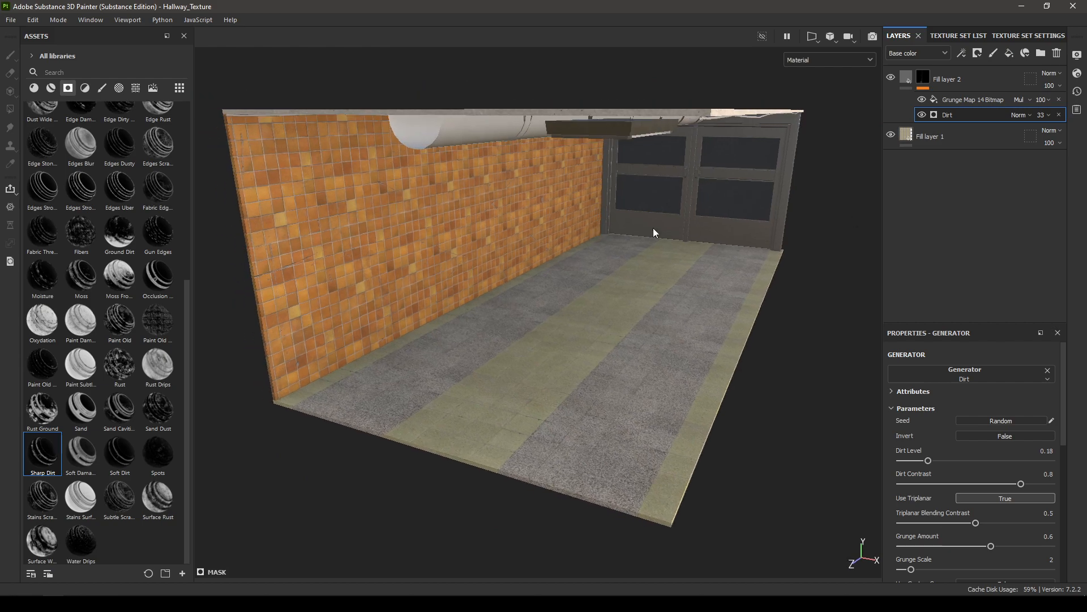
click(905, 83)
alt+drag(589, 412, 622, 299)
alt+right_drag(622, 299, 655, 408)
alt+drag(655, 408, 637, 318)
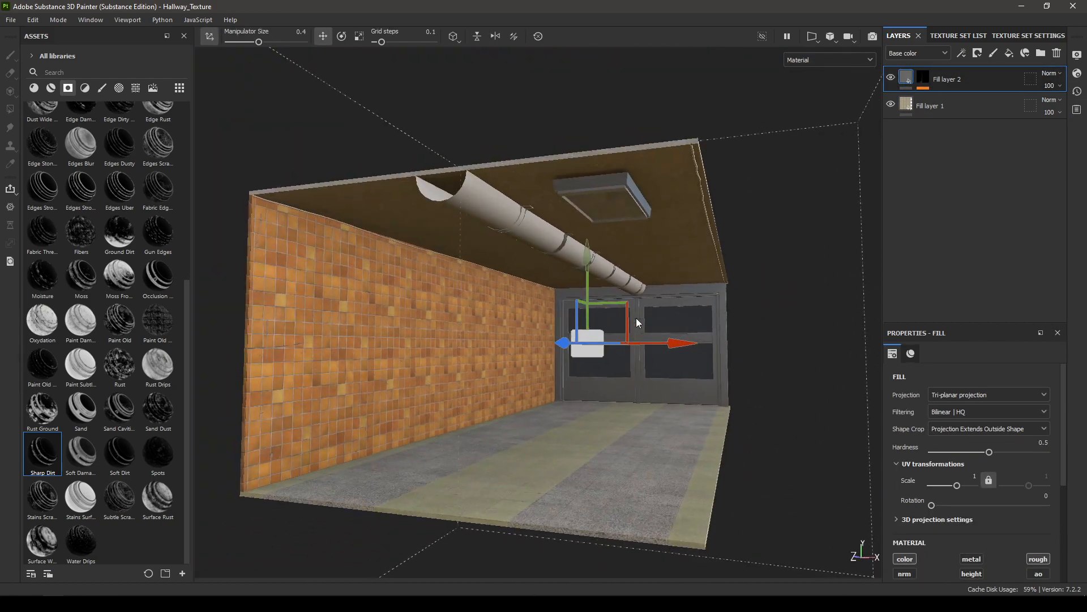
alt+right_drag(637, 317, 620, 209)
alt+drag(620, 209, 657, 375)
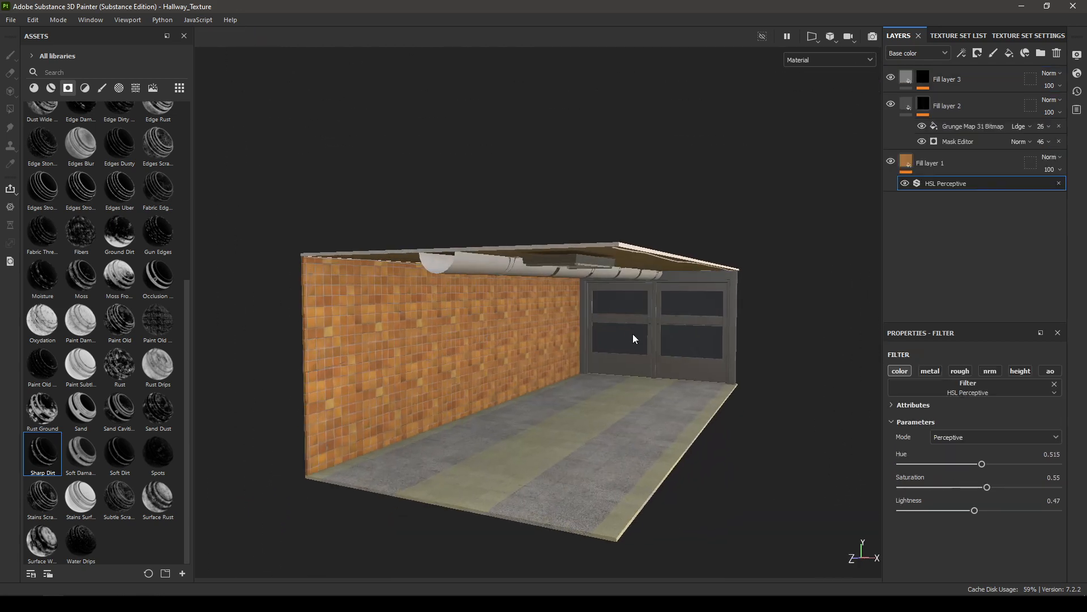
alt+drag(634, 334, 614, 357)
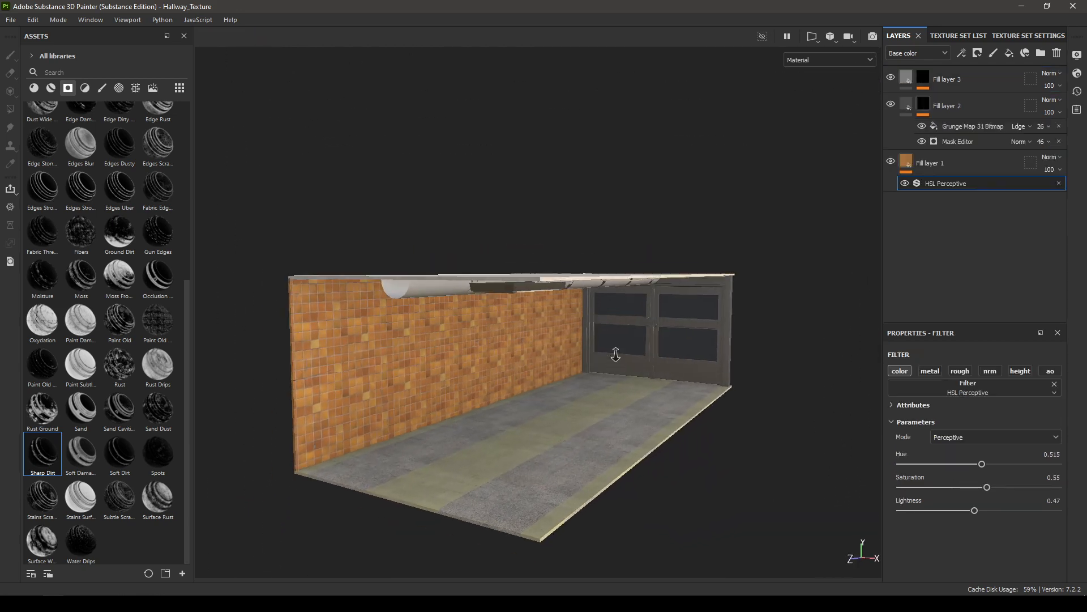
scroll(560, 261, up, 2)
Step: Start a texture export and browse for its output directory to Desktop > Maya Projects > Hallway Environment > sourceimages
click(10, 20)
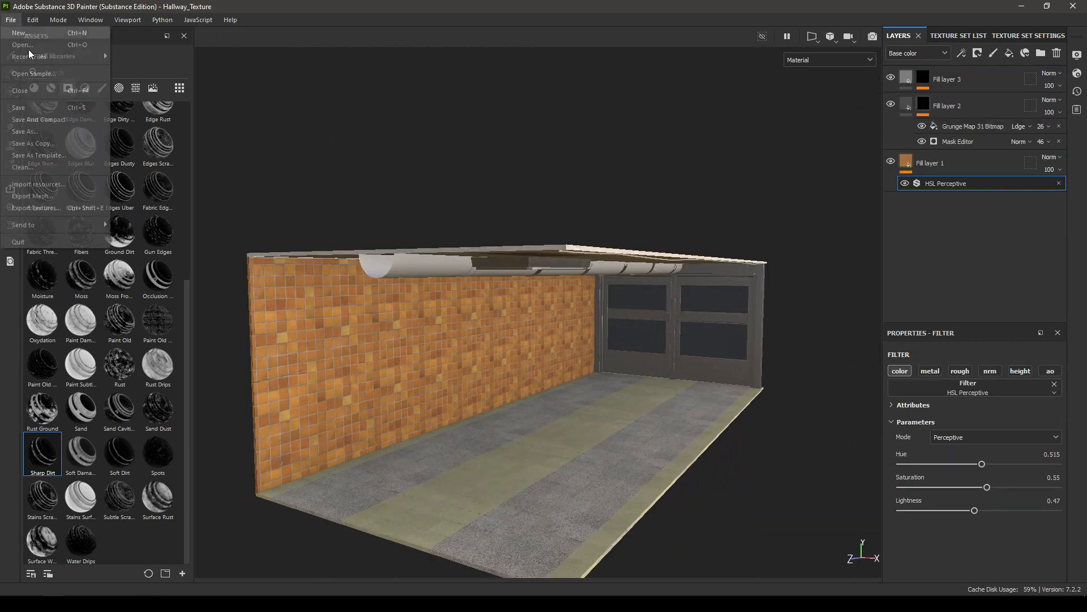
click(50, 210)
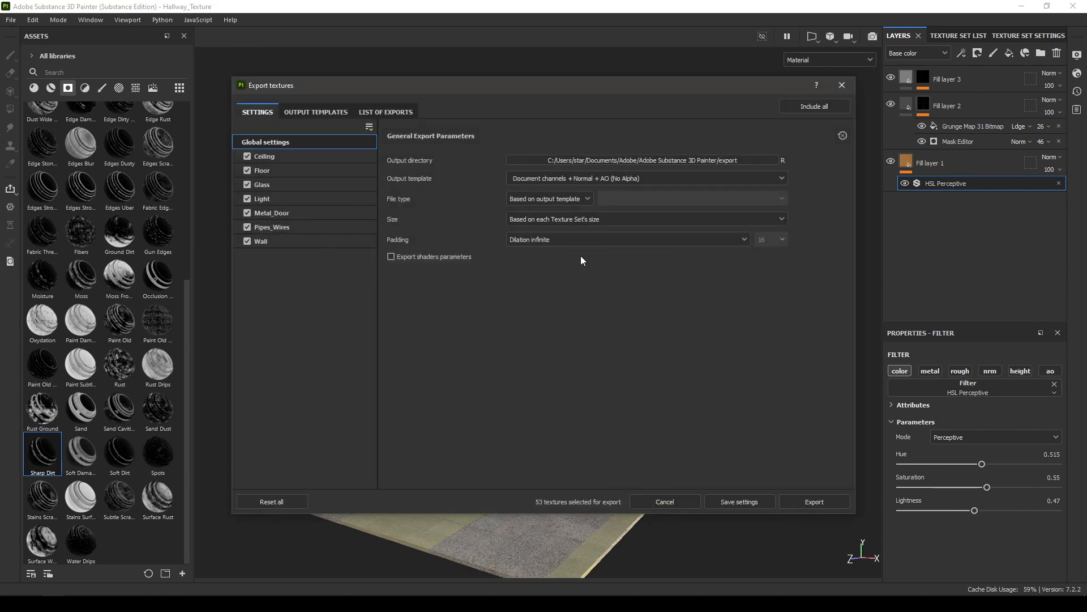
click(669, 161)
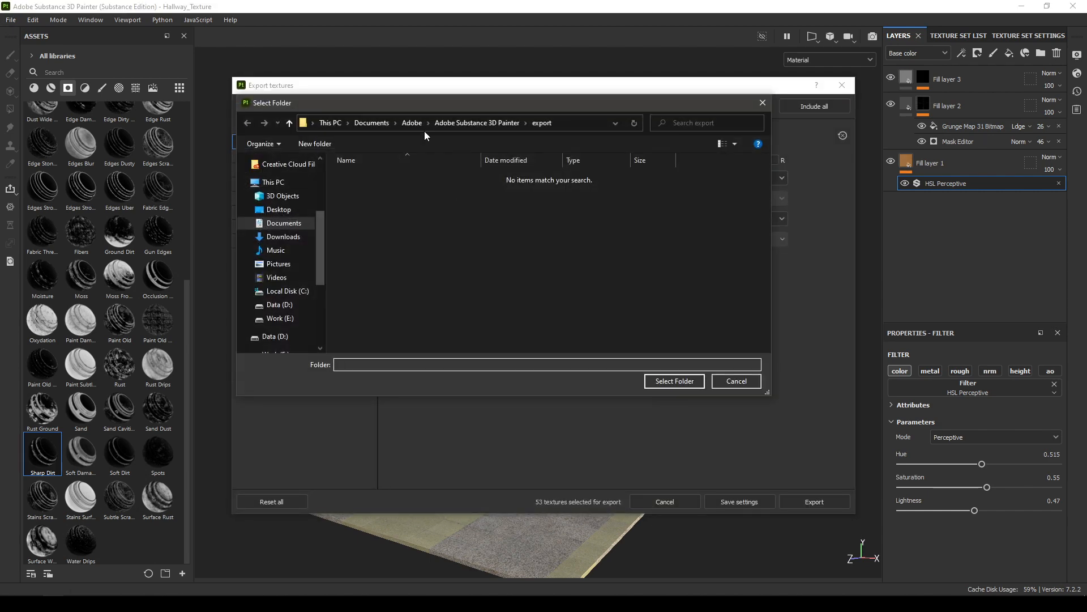
click(279, 209)
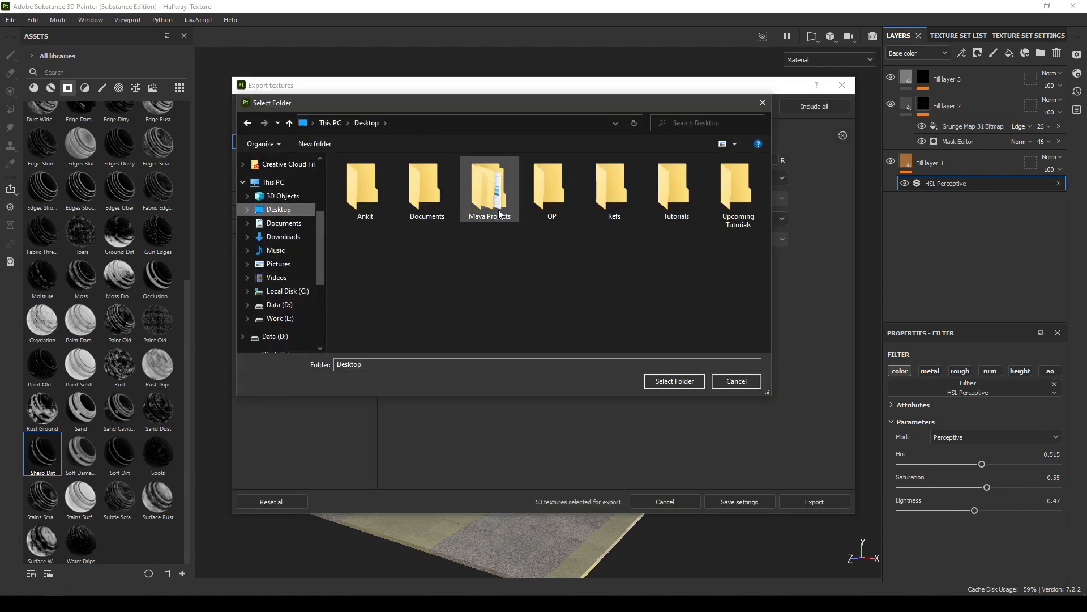
double_click(499, 214)
double_click(365, 216)
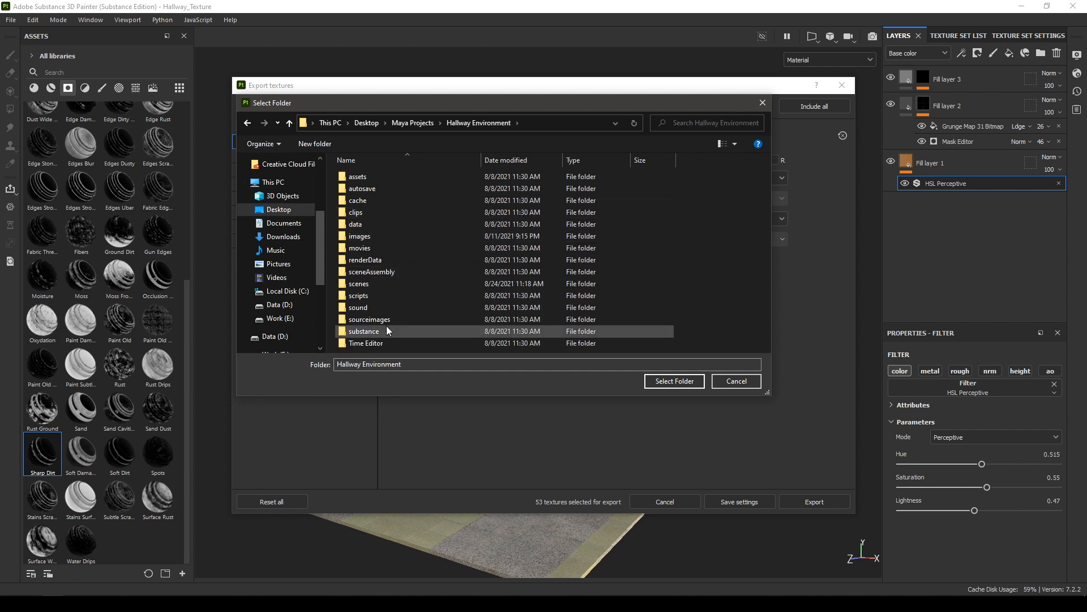
double_click(369, 318)
Step: Create a folder named textures inside sourceimages and choose it as the export's output directory
right_click(460, 273)
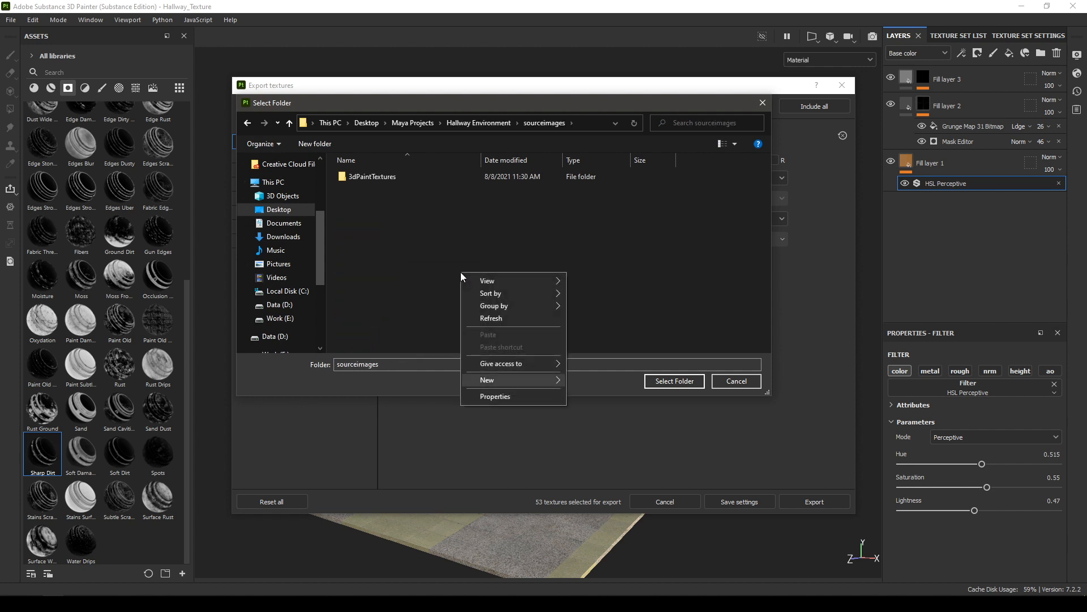
text(wftexture)
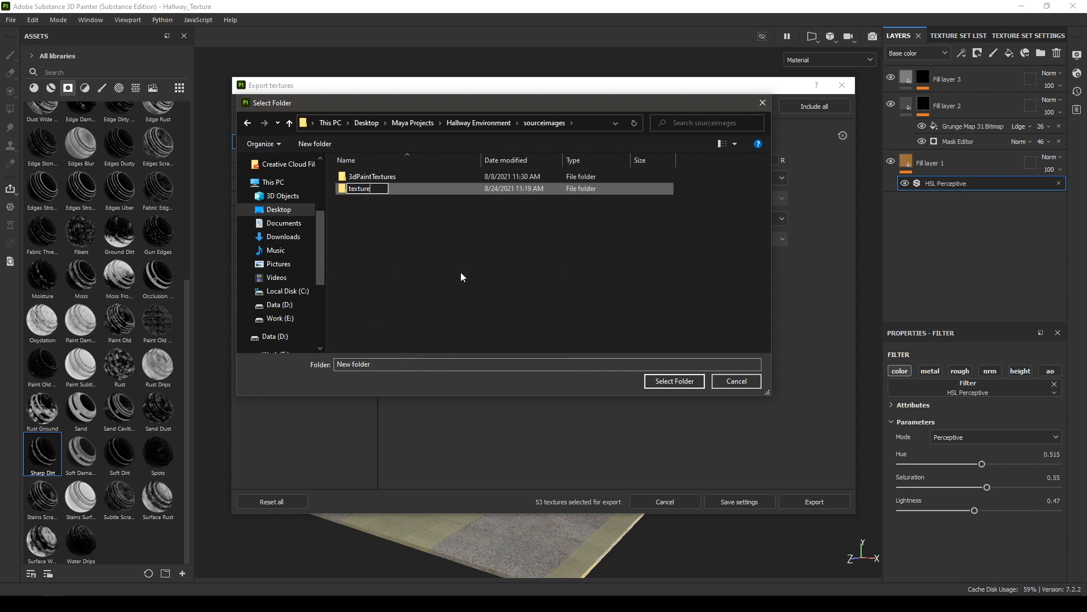
text(s)
key(Return)
key(Return)
click(673, 381)
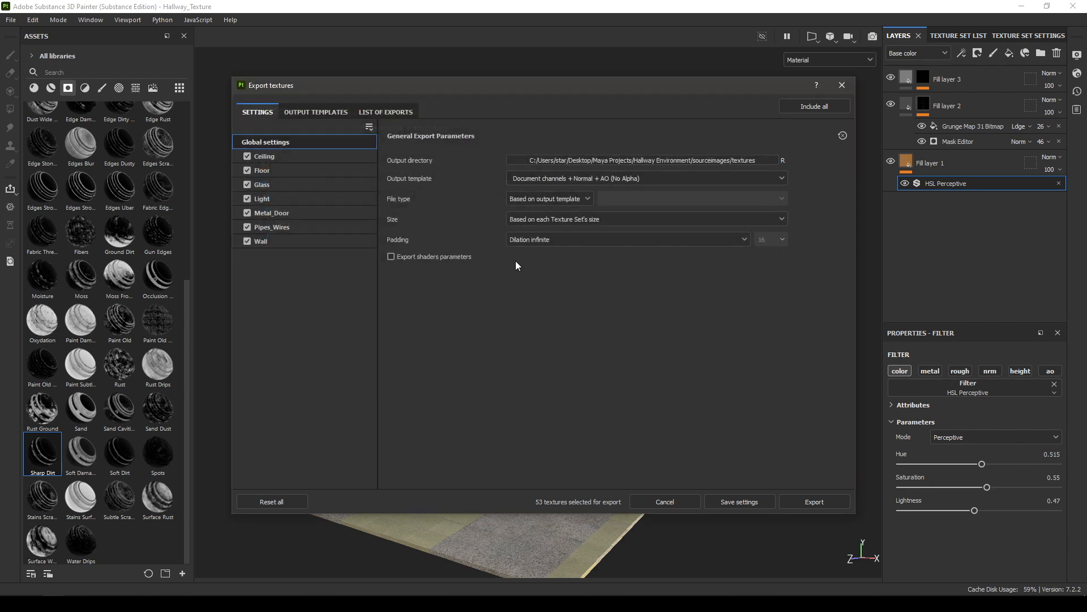
Step: Set the output template to Document channels + Normal + AO (With Alpha) and inspect the Arnold (AiStandard) preset's output maps
click(590, 180)
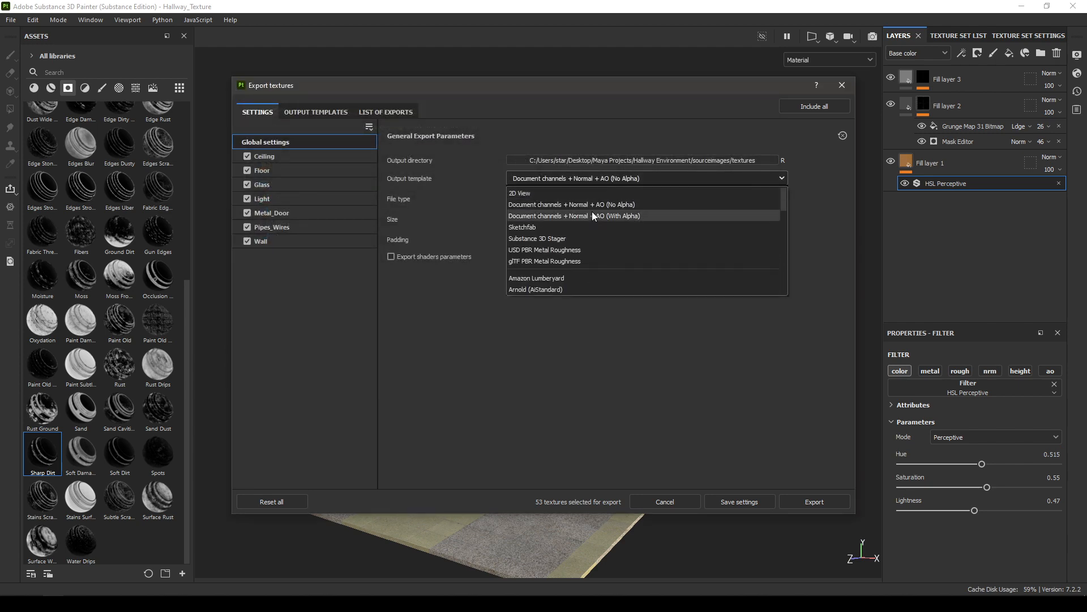
click(592, 215)
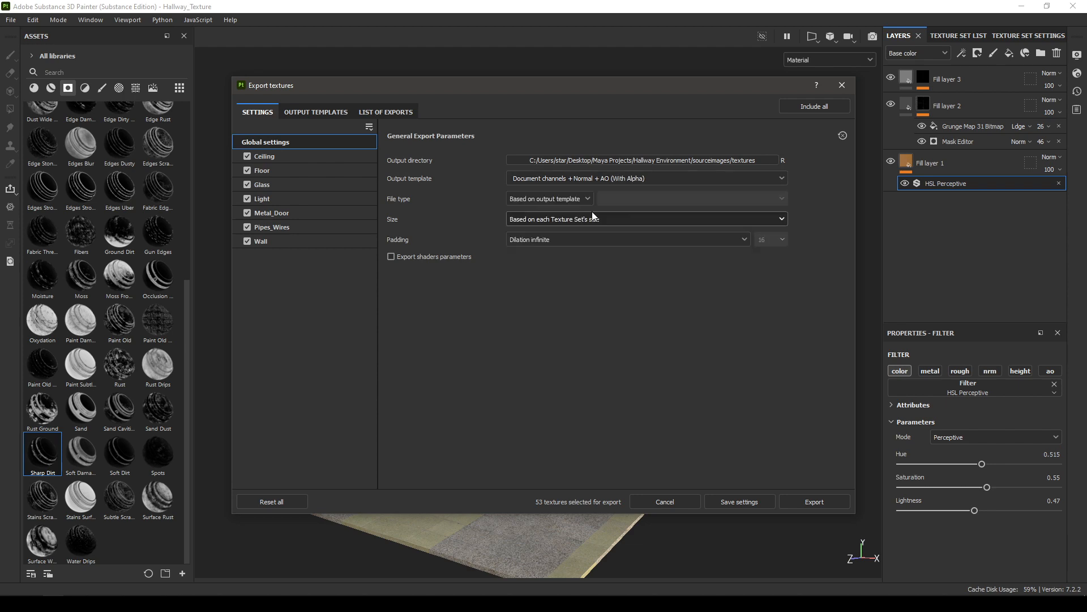
click(624, 181)
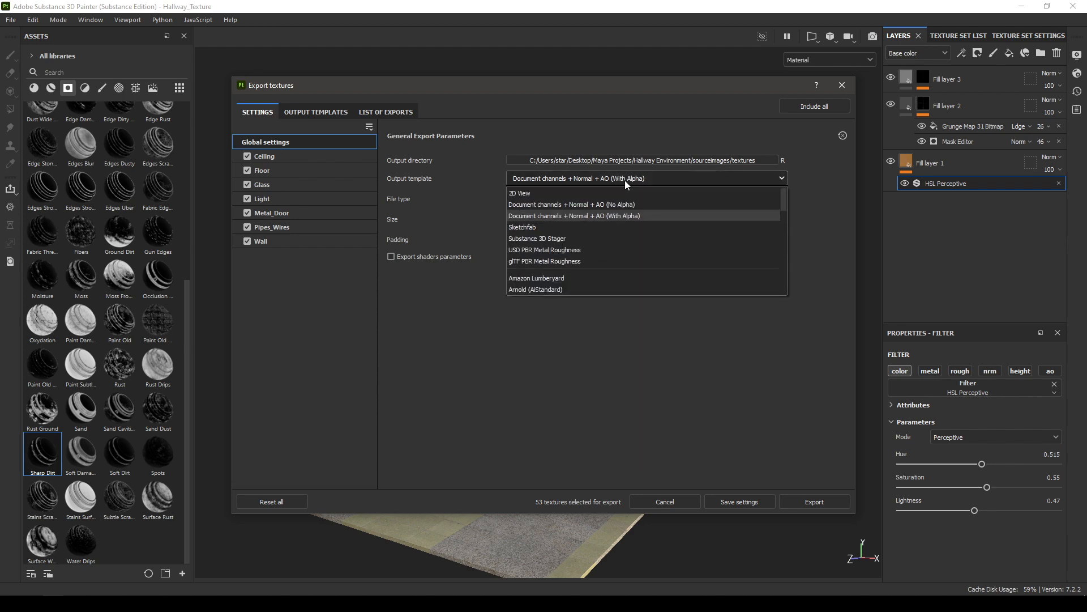
click(624, 180)
click(314, 111)
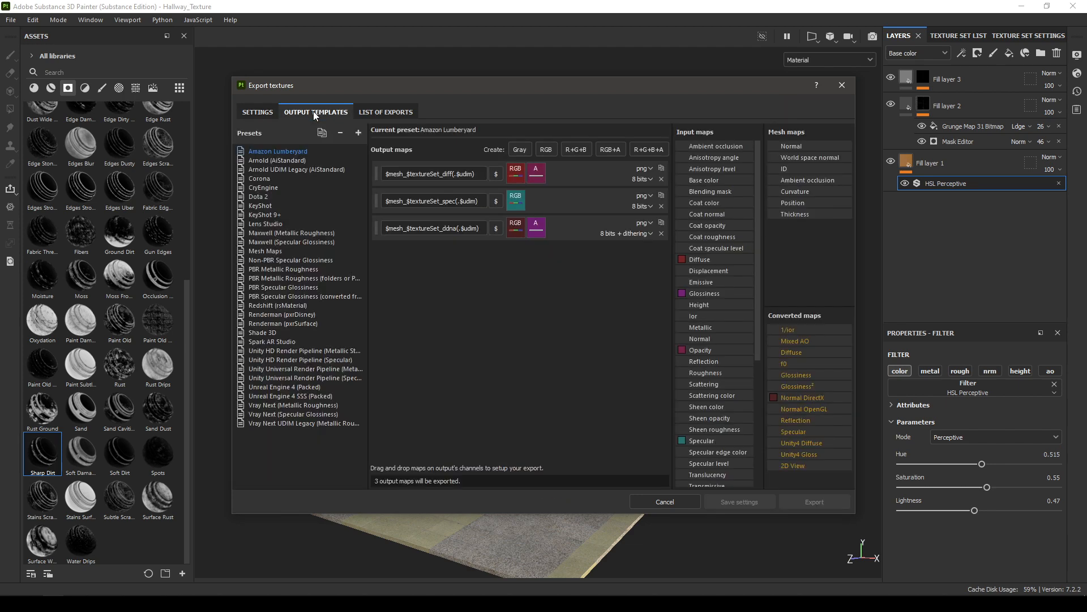
click(284, 162)
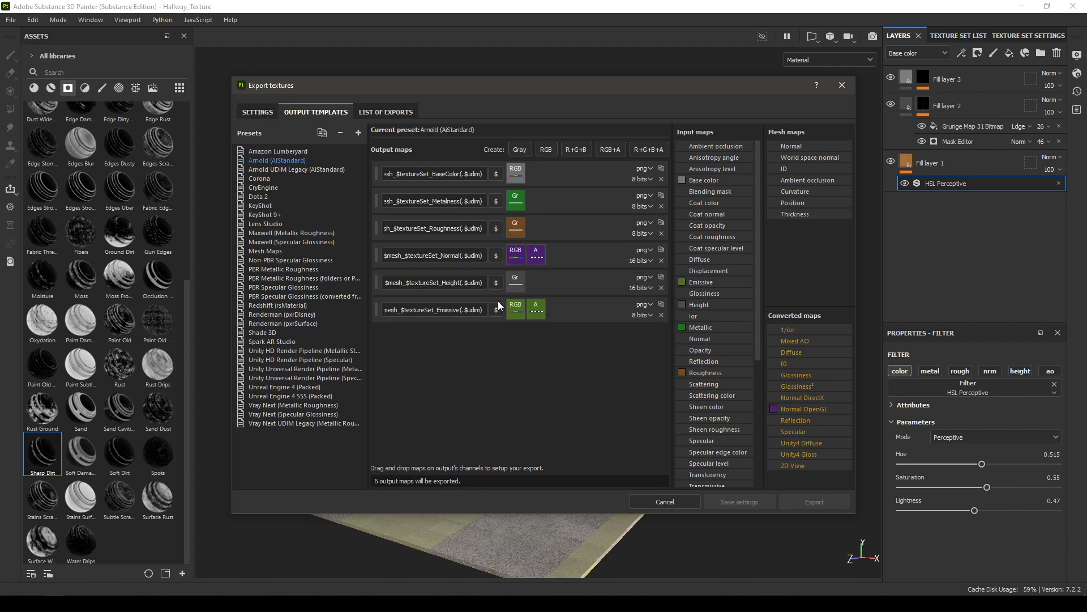
Step: Configure the global export settings to 8-bit png files, size 4096, and Dilation + transparent padding of 16
click(258, 111)
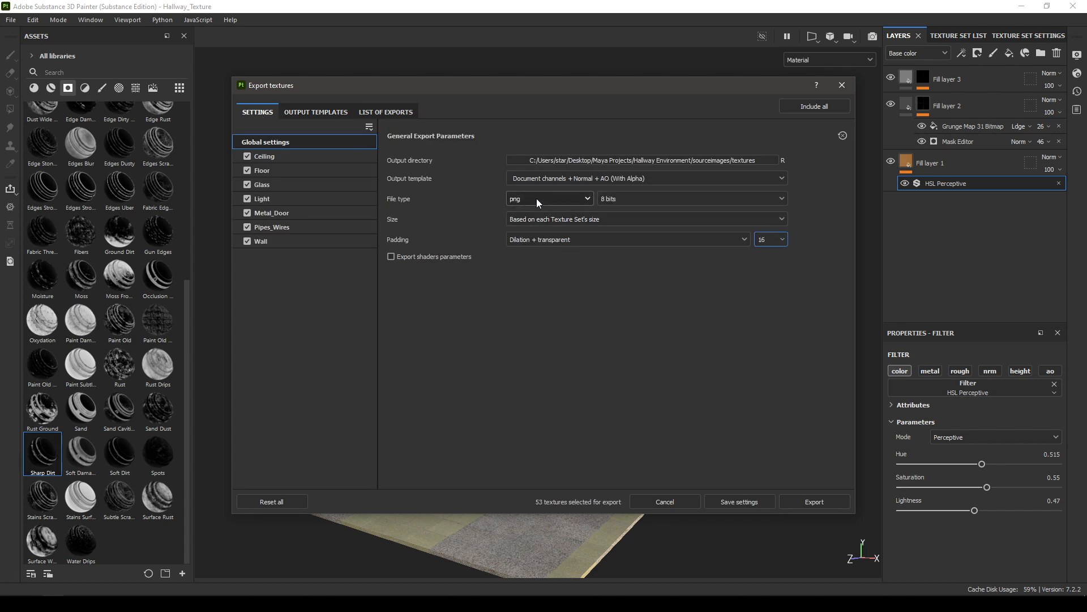
click(542, 220)
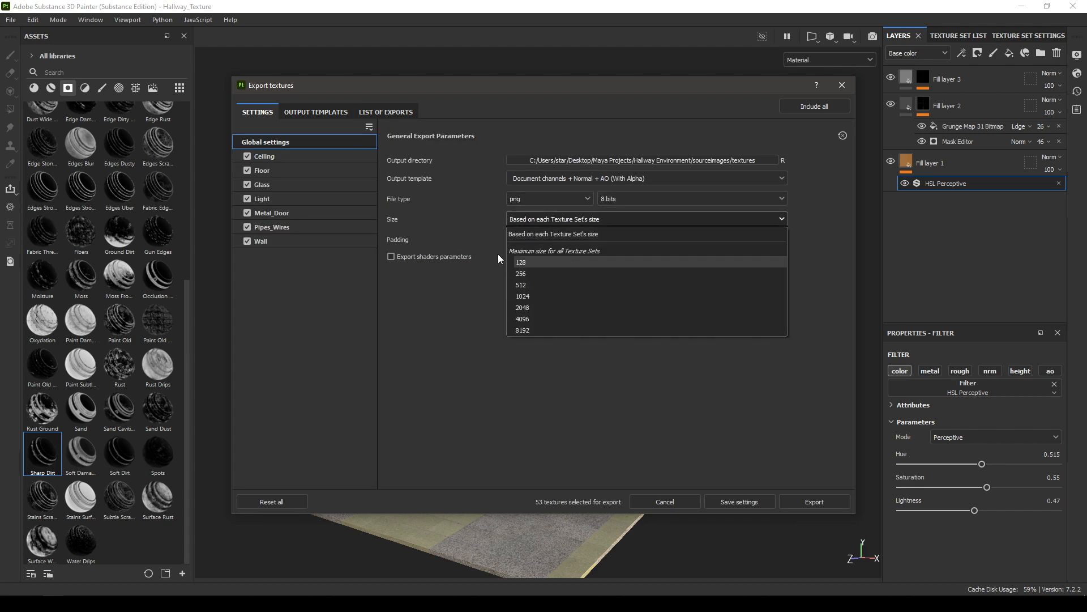
click(530, 318)
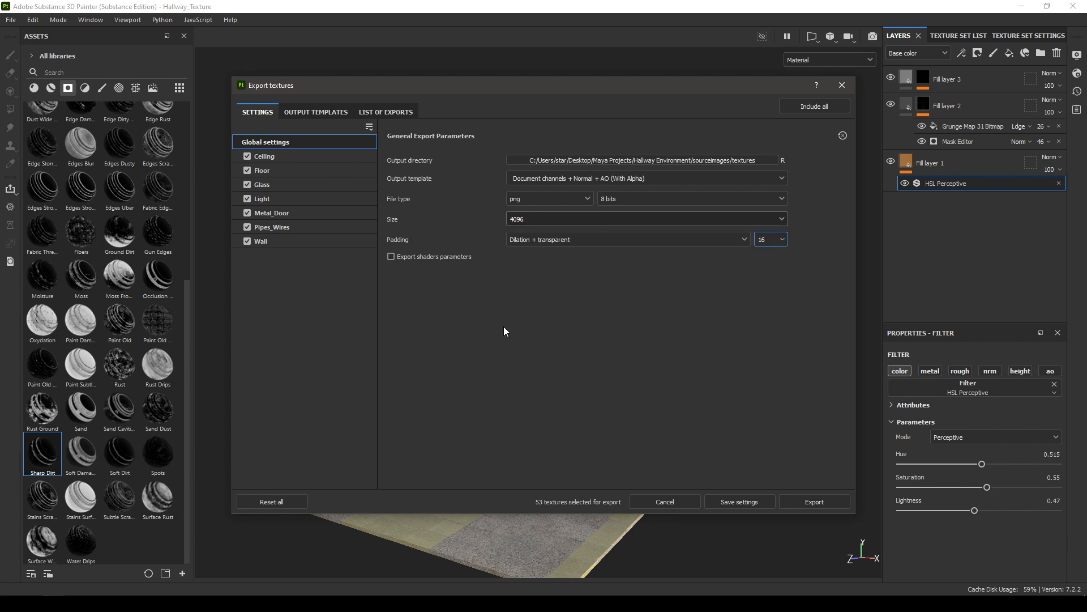
Step: Export the textures of all texture sets and close the export window
click(812, 500)
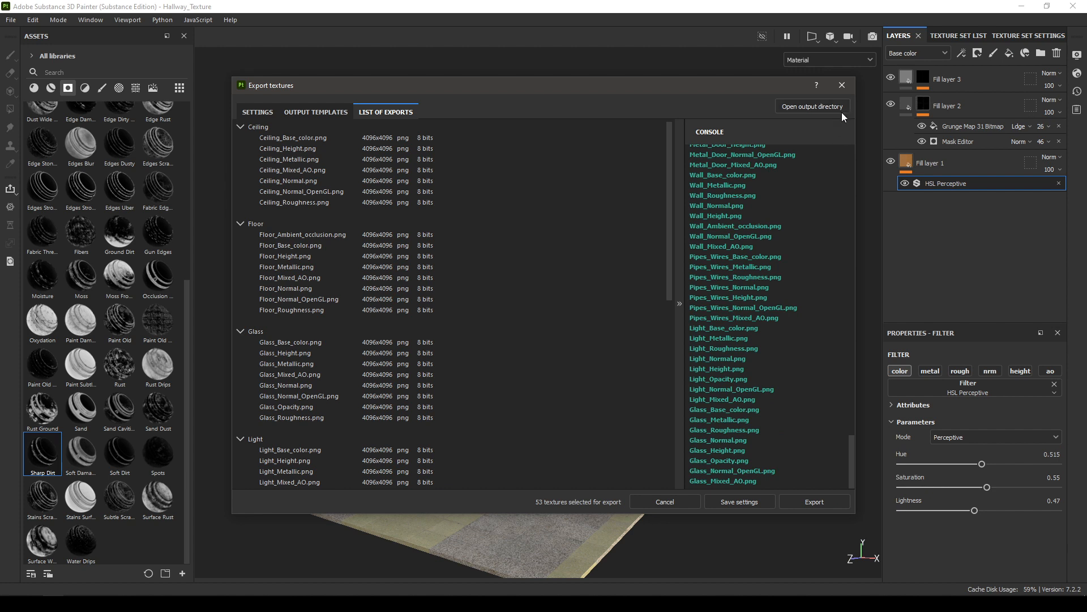
click(844, 90)
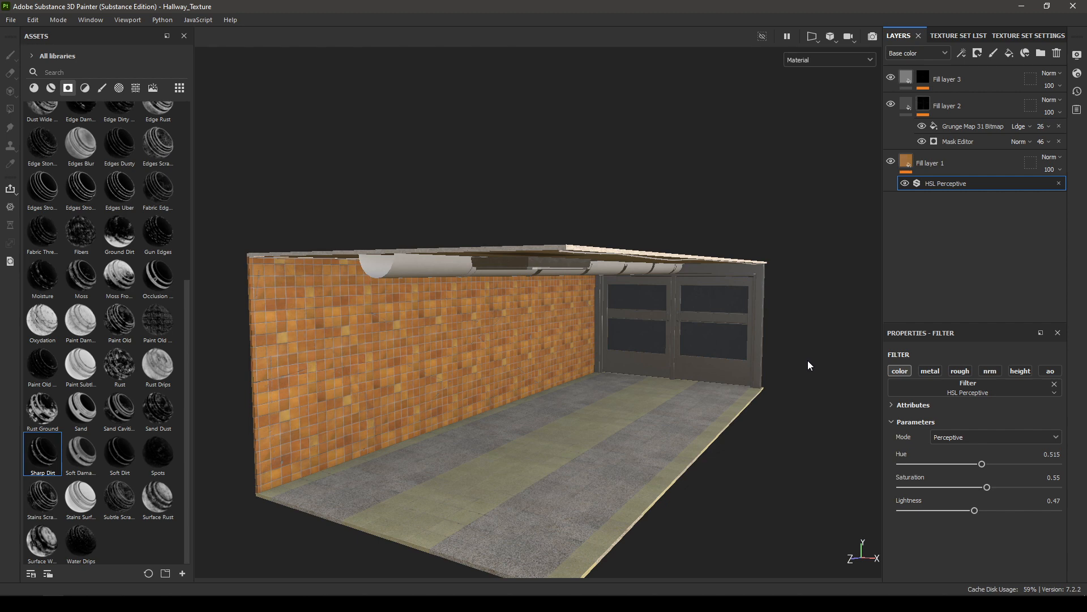
alt+drag(758, 352, 654, 362)
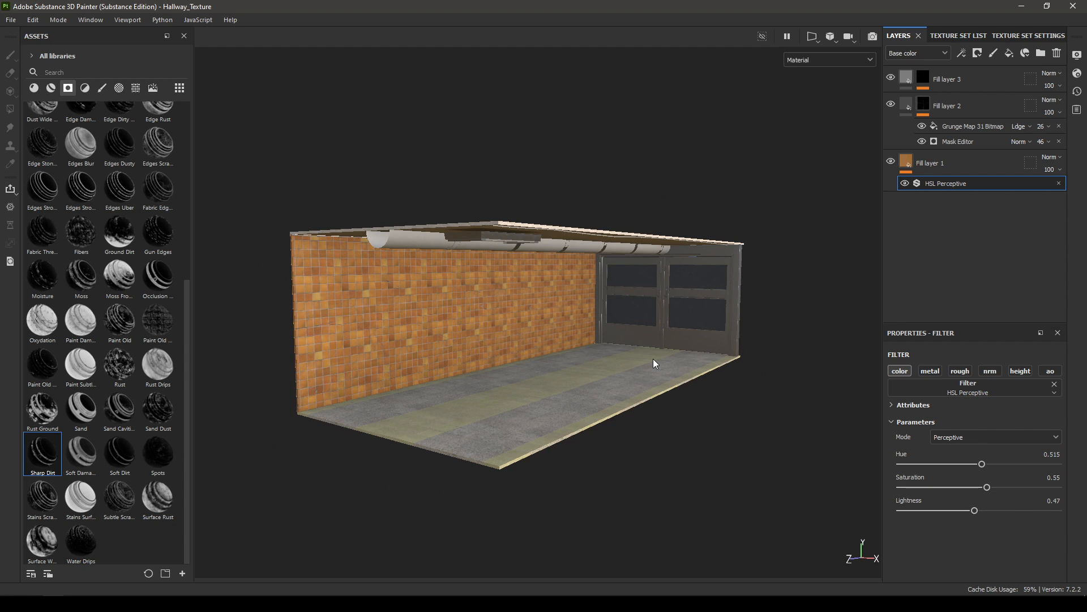